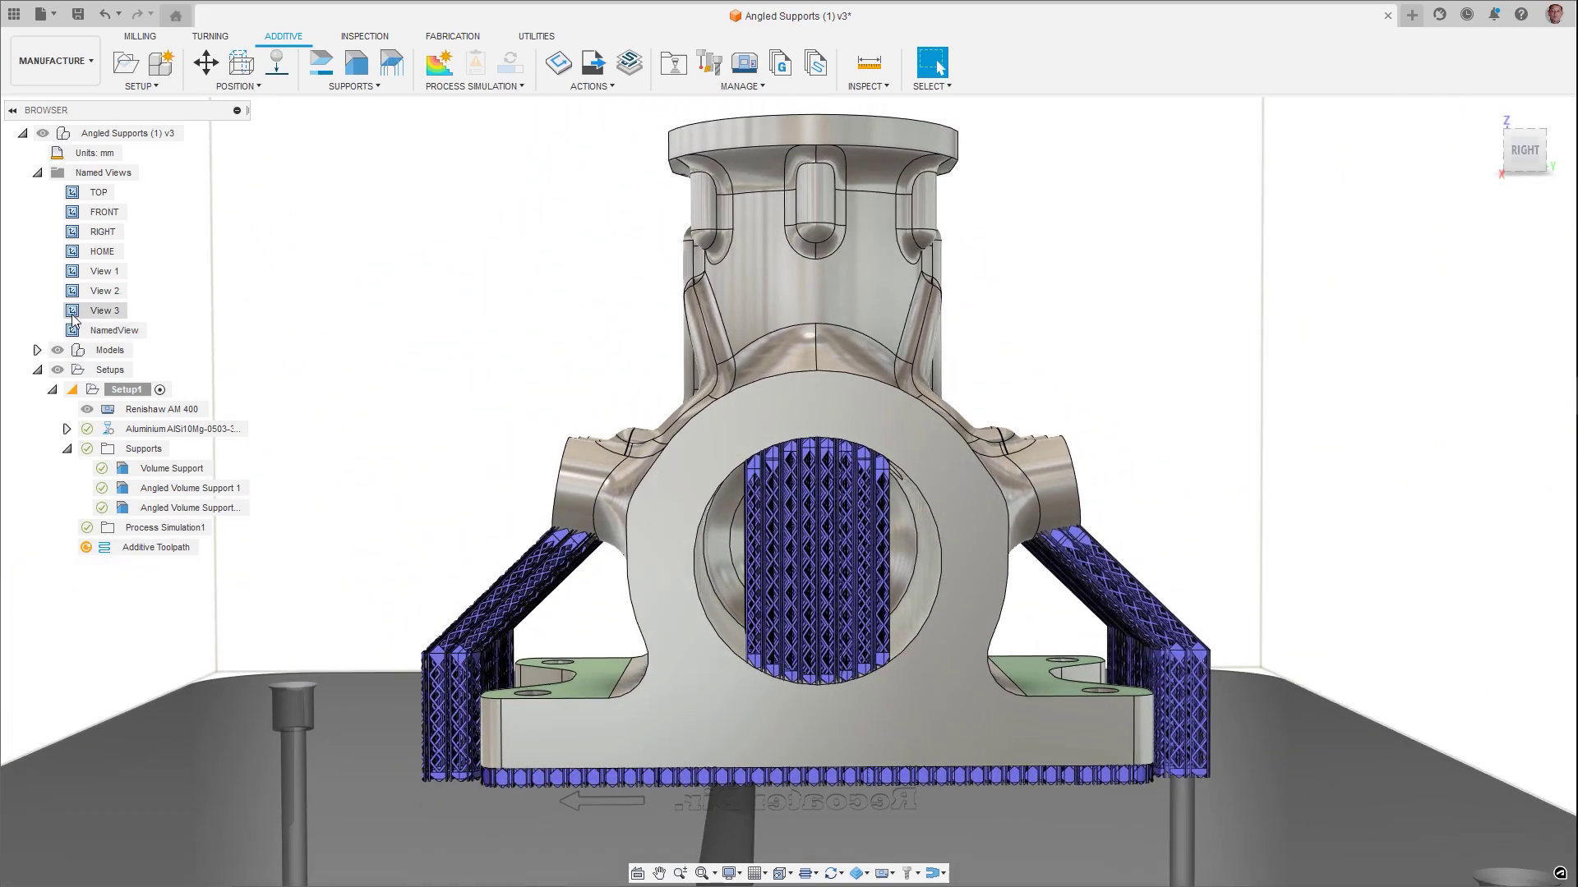
# Step: Show the angled-support part from the saved View 3
pyautogui.doubleClick(73, 312)
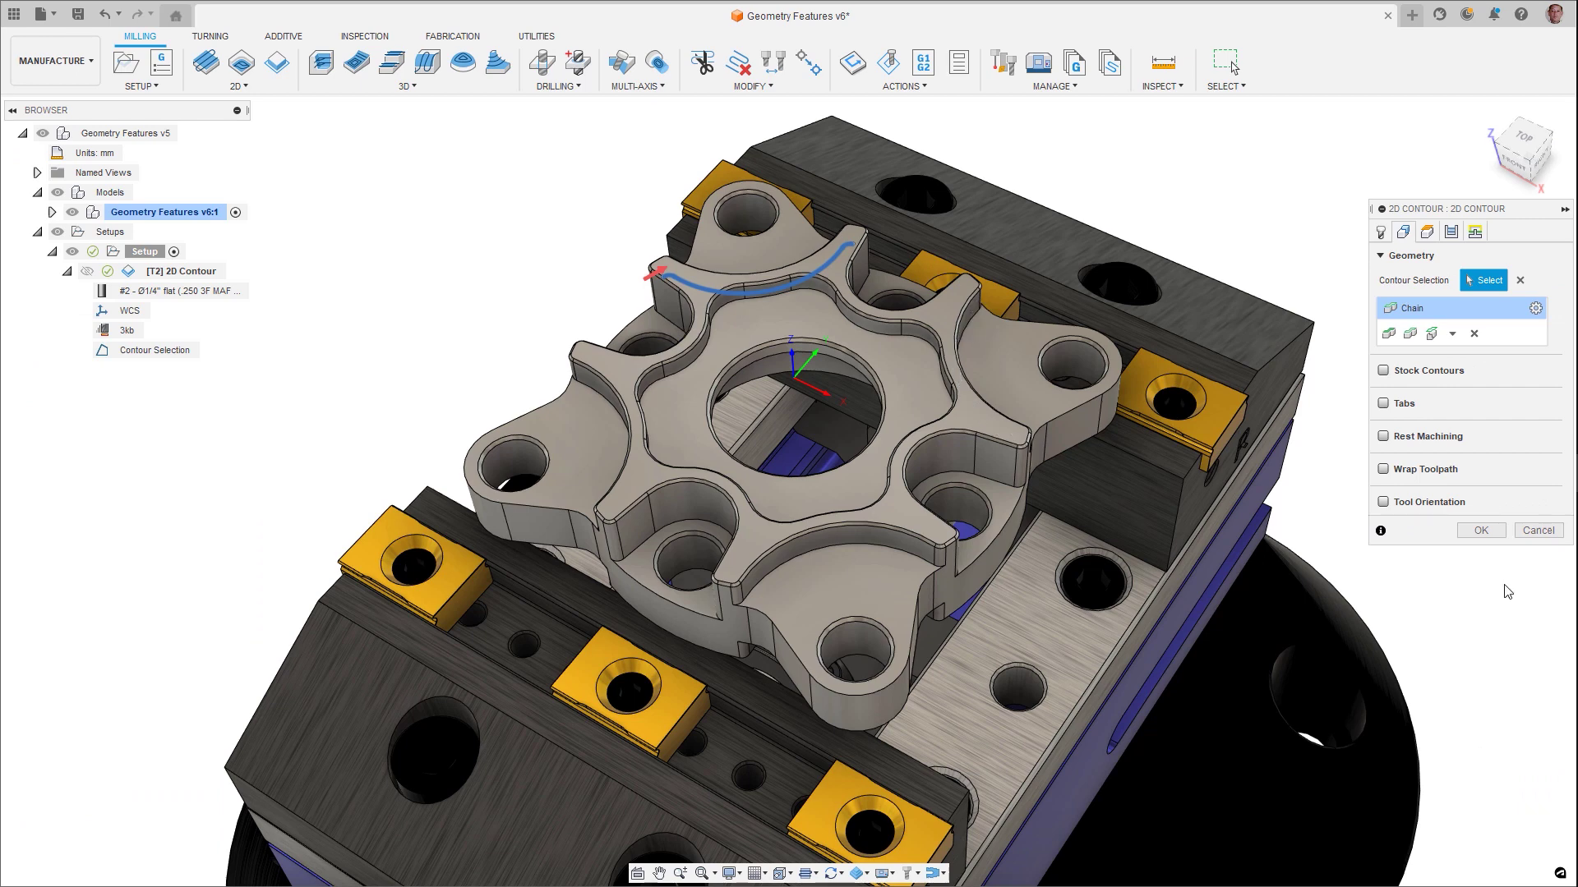
# Step: Add the right, bottom and left arc edges as contour chains
pyautogui.click(969, 327)
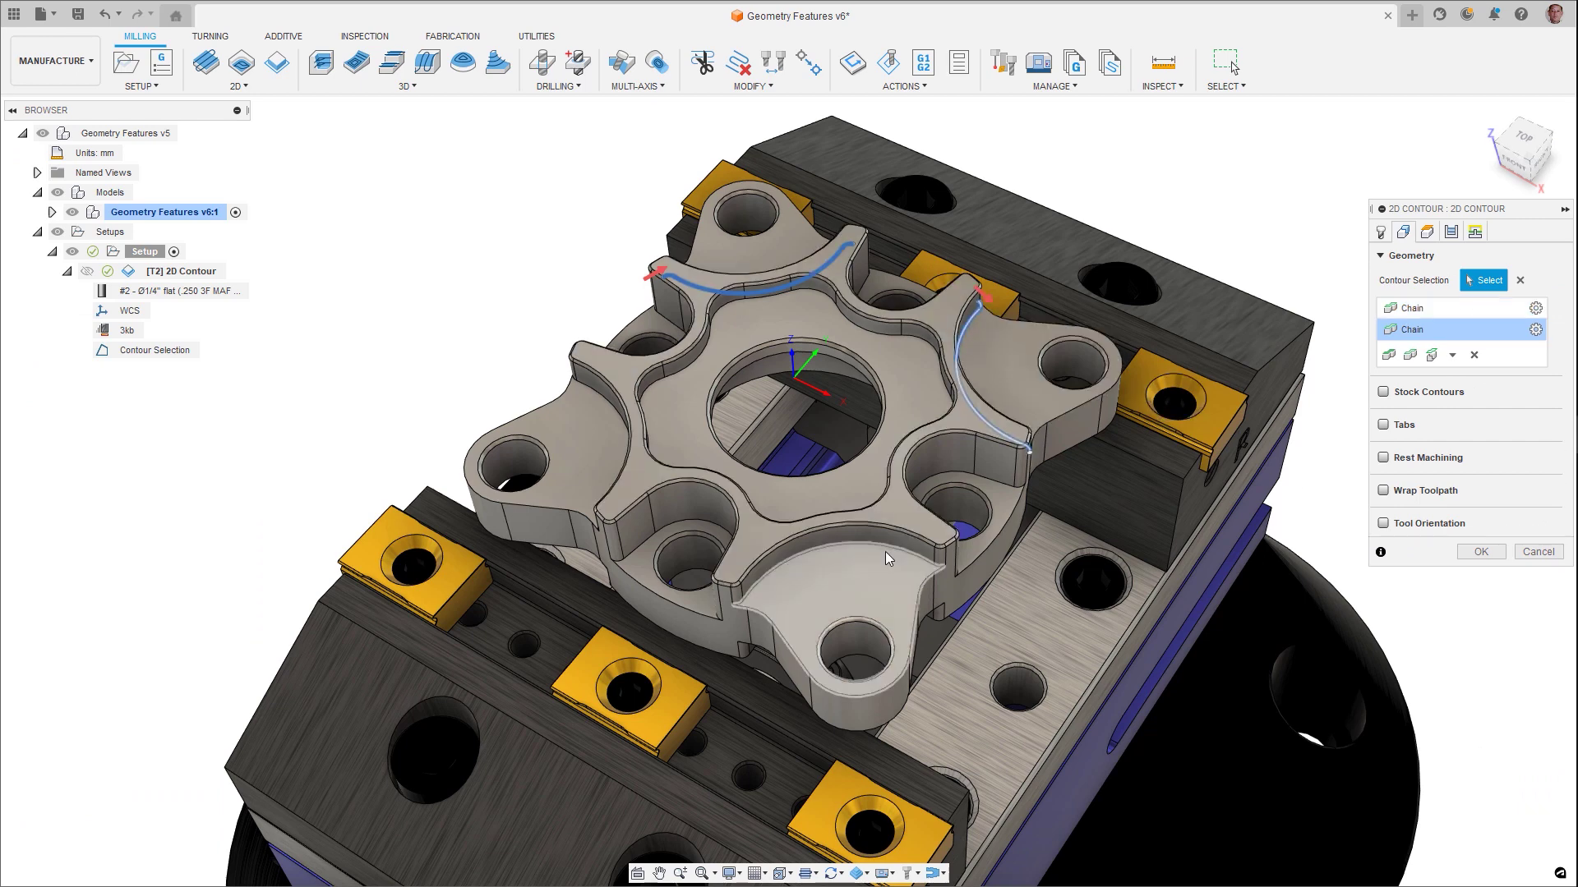
pyautogui.click(885, 549)
pyautogui.click(609, 407)
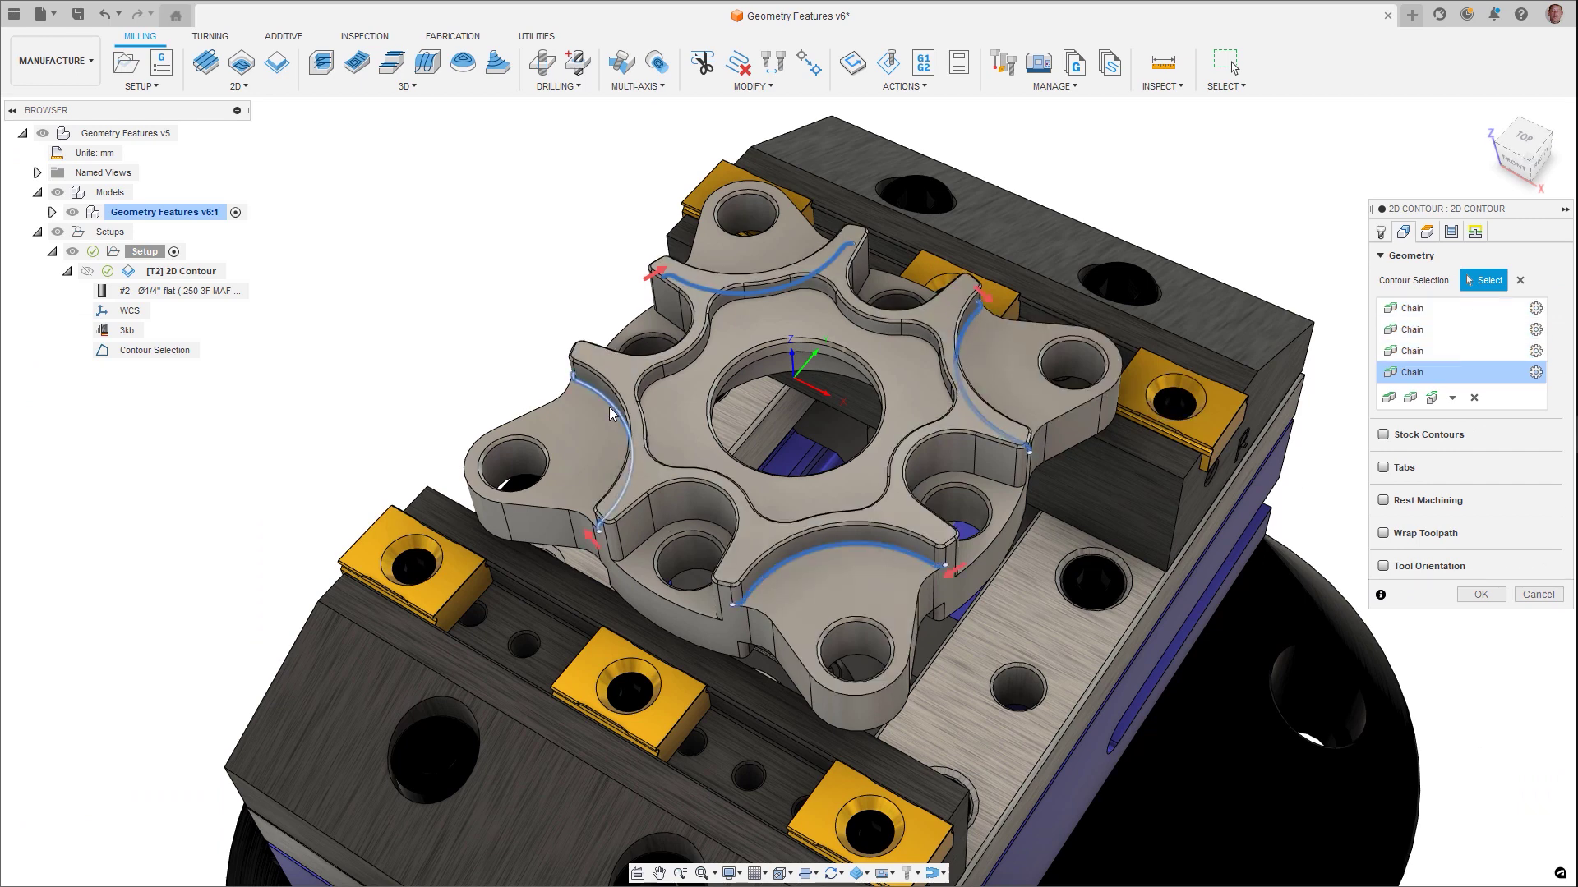
# Step: Add a face contour with adjusted loop selection
pyautogui.click(1535, 376)
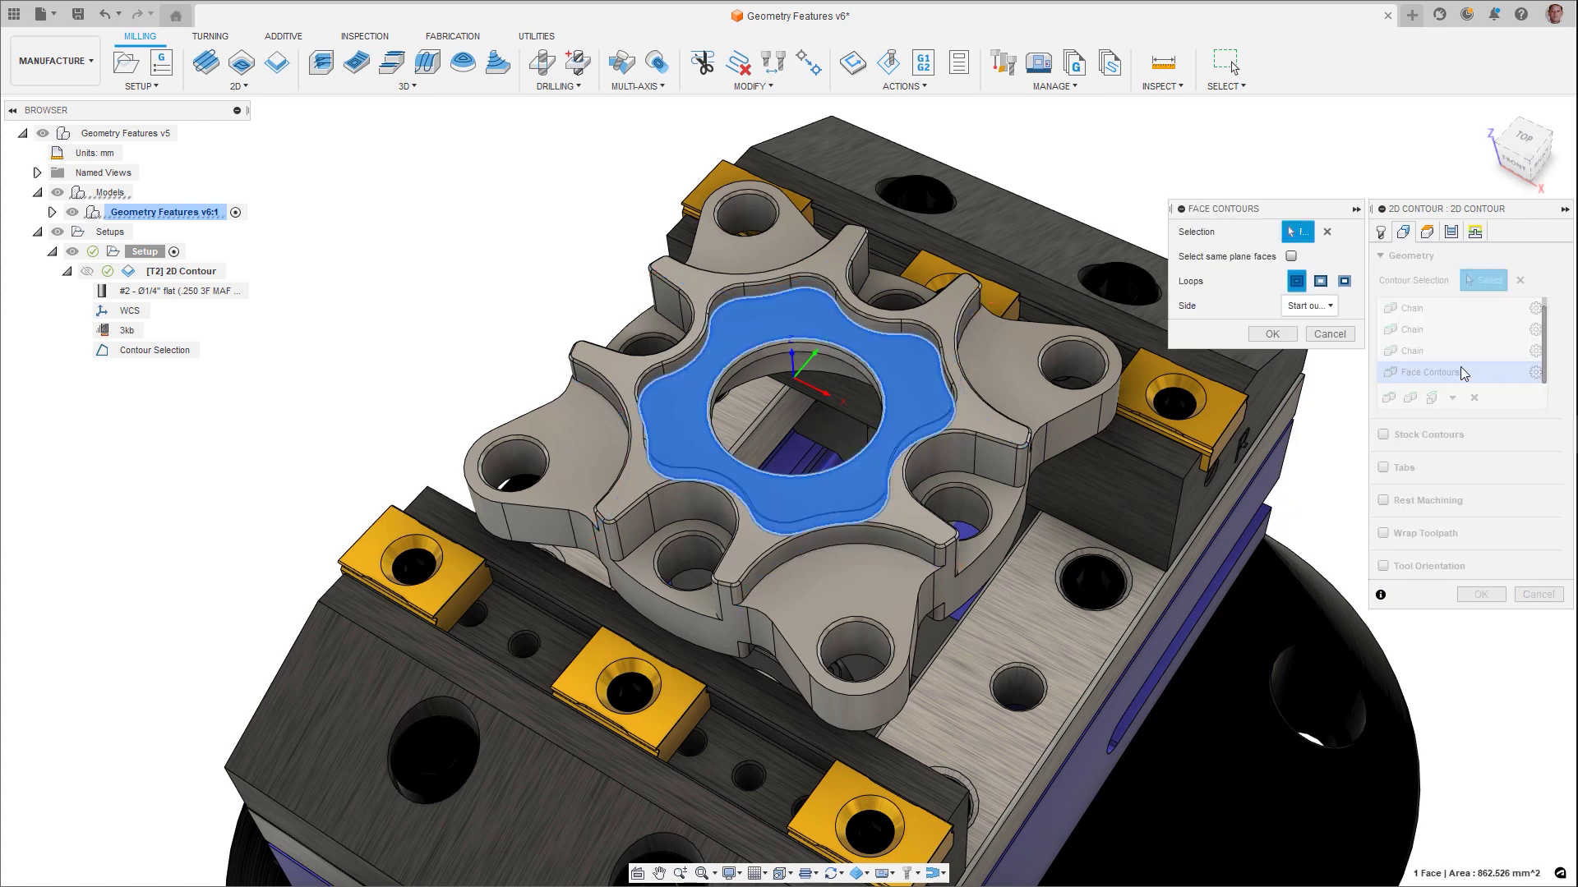
pyautogui.click(1321, 282)
pyautogui.click(1279, 336)
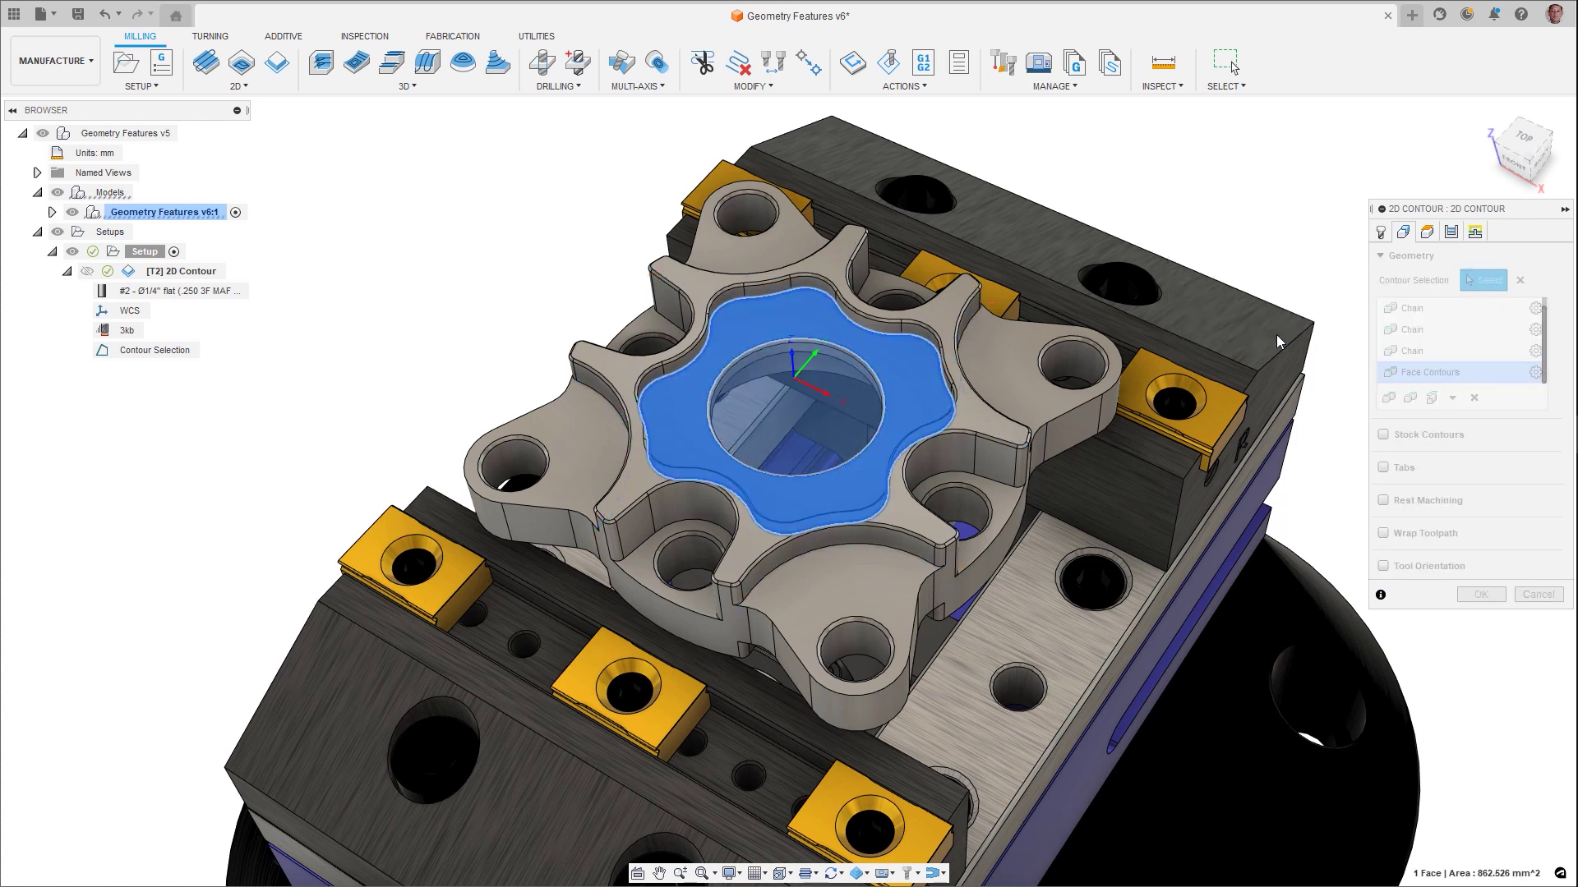
# Step: Enable stock contours using the part's outer silhouette loop, then finish the contour
pyautogui.click(1383, 435)
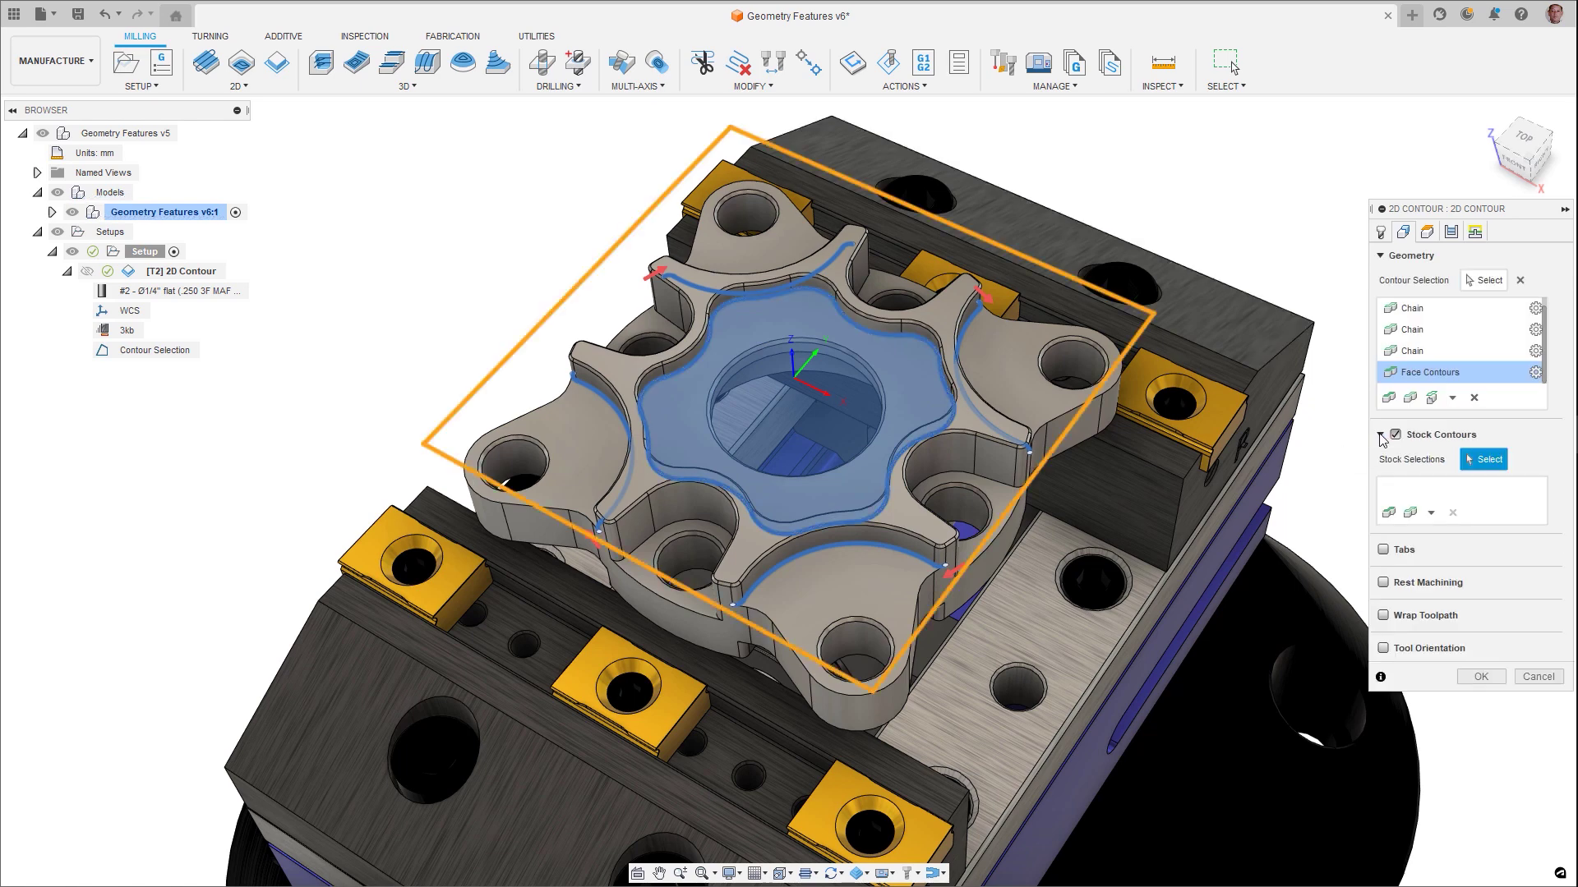
pyautogui.click(1430, 514)
pyautogui.click(1434, 613)
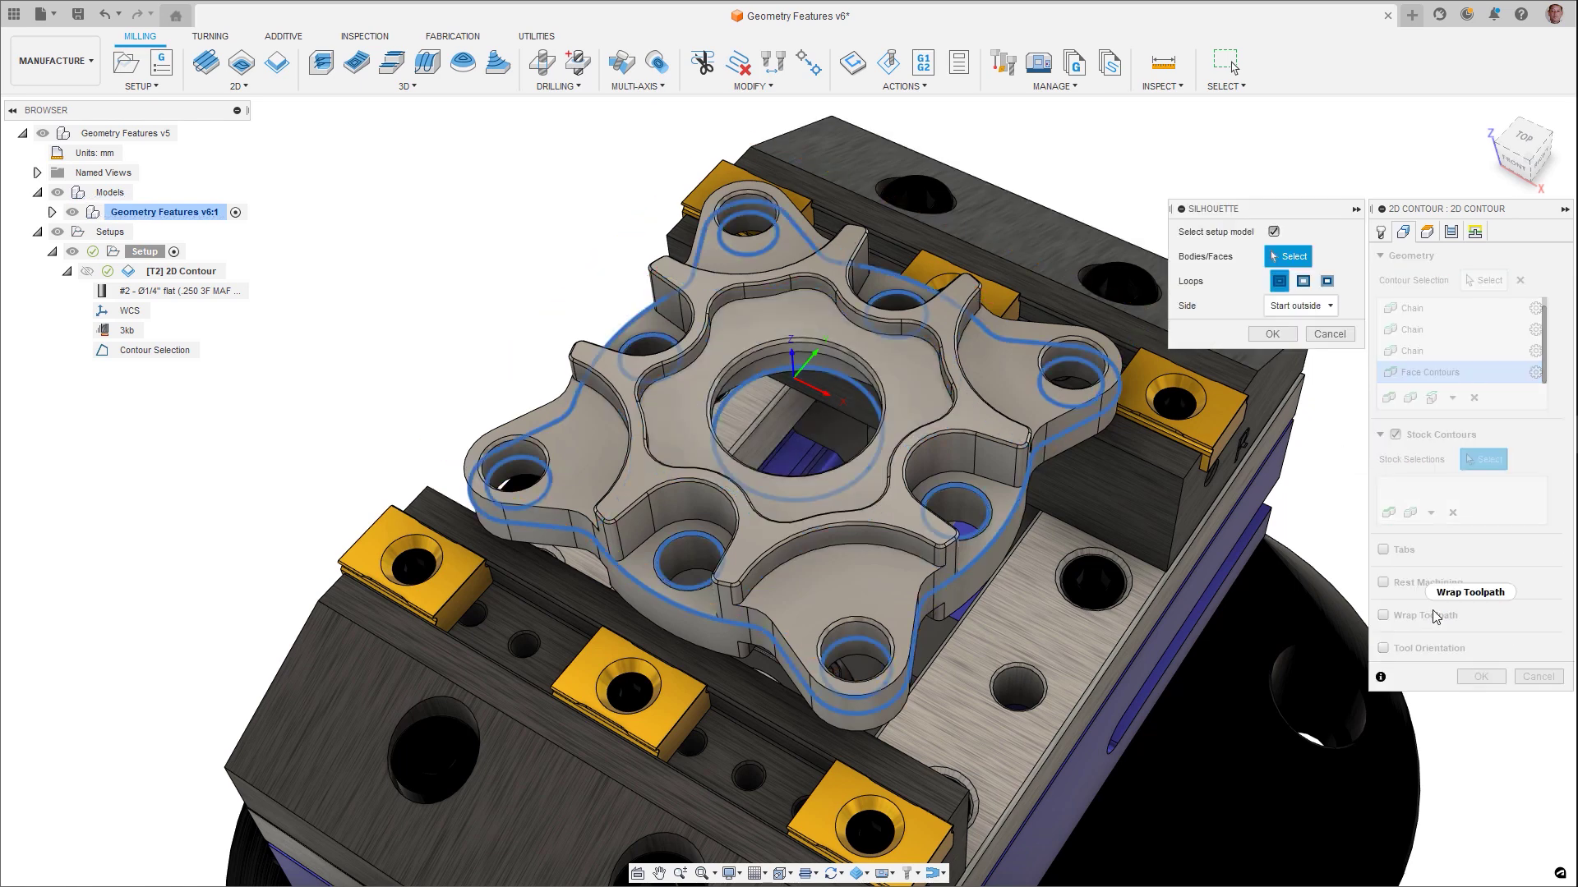
pyautogui.click(1304, 282)
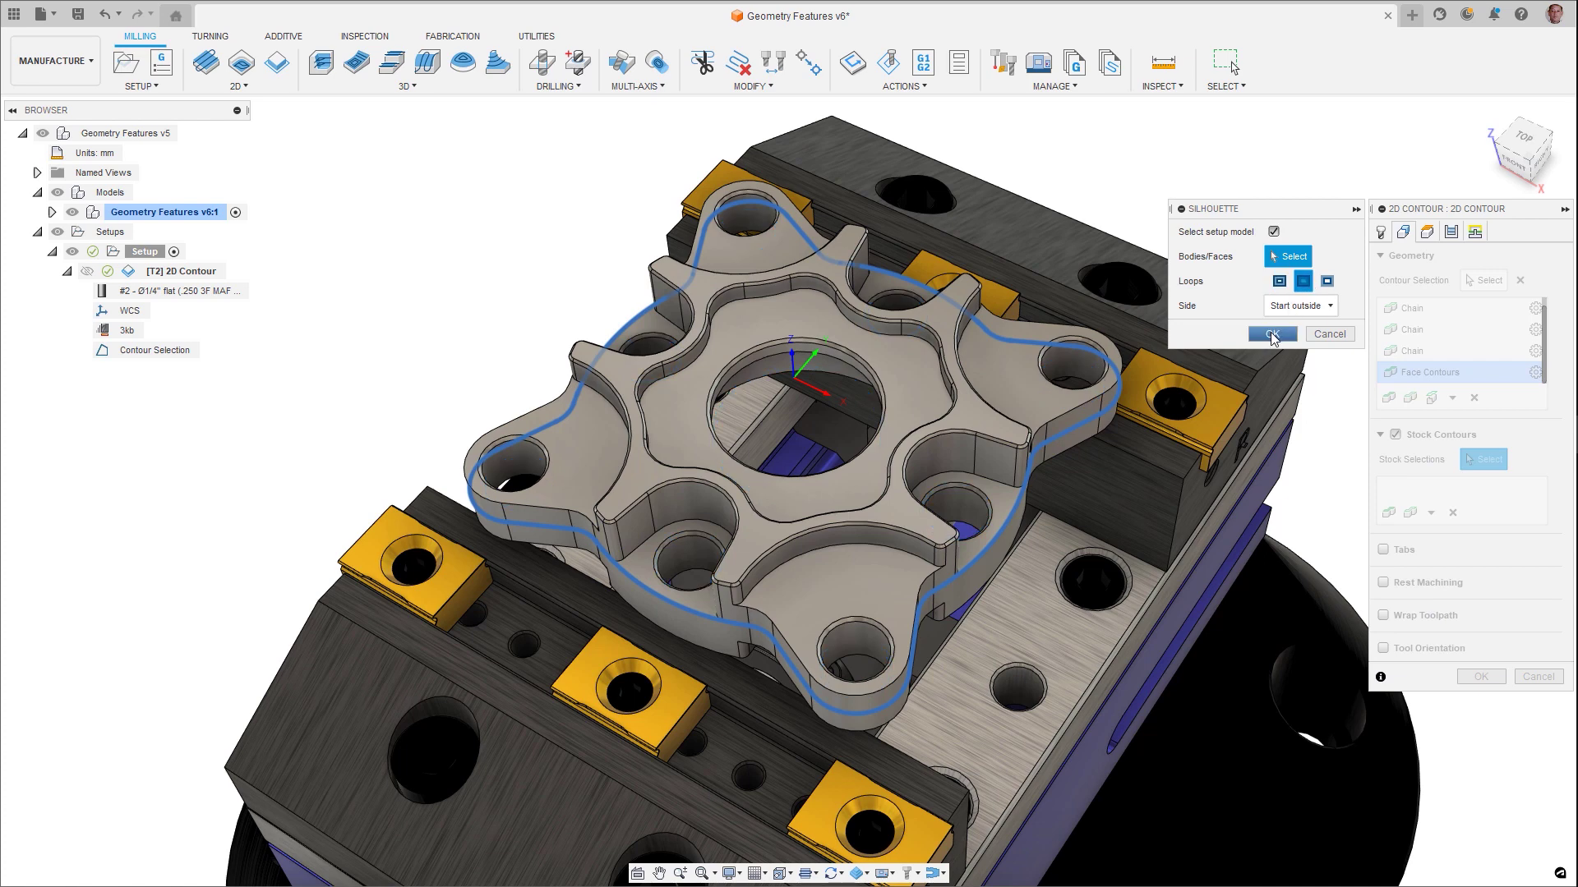
pyautogui.click(1272, 335)
pyautogui.press('Return')
pyautogui.press('Return')
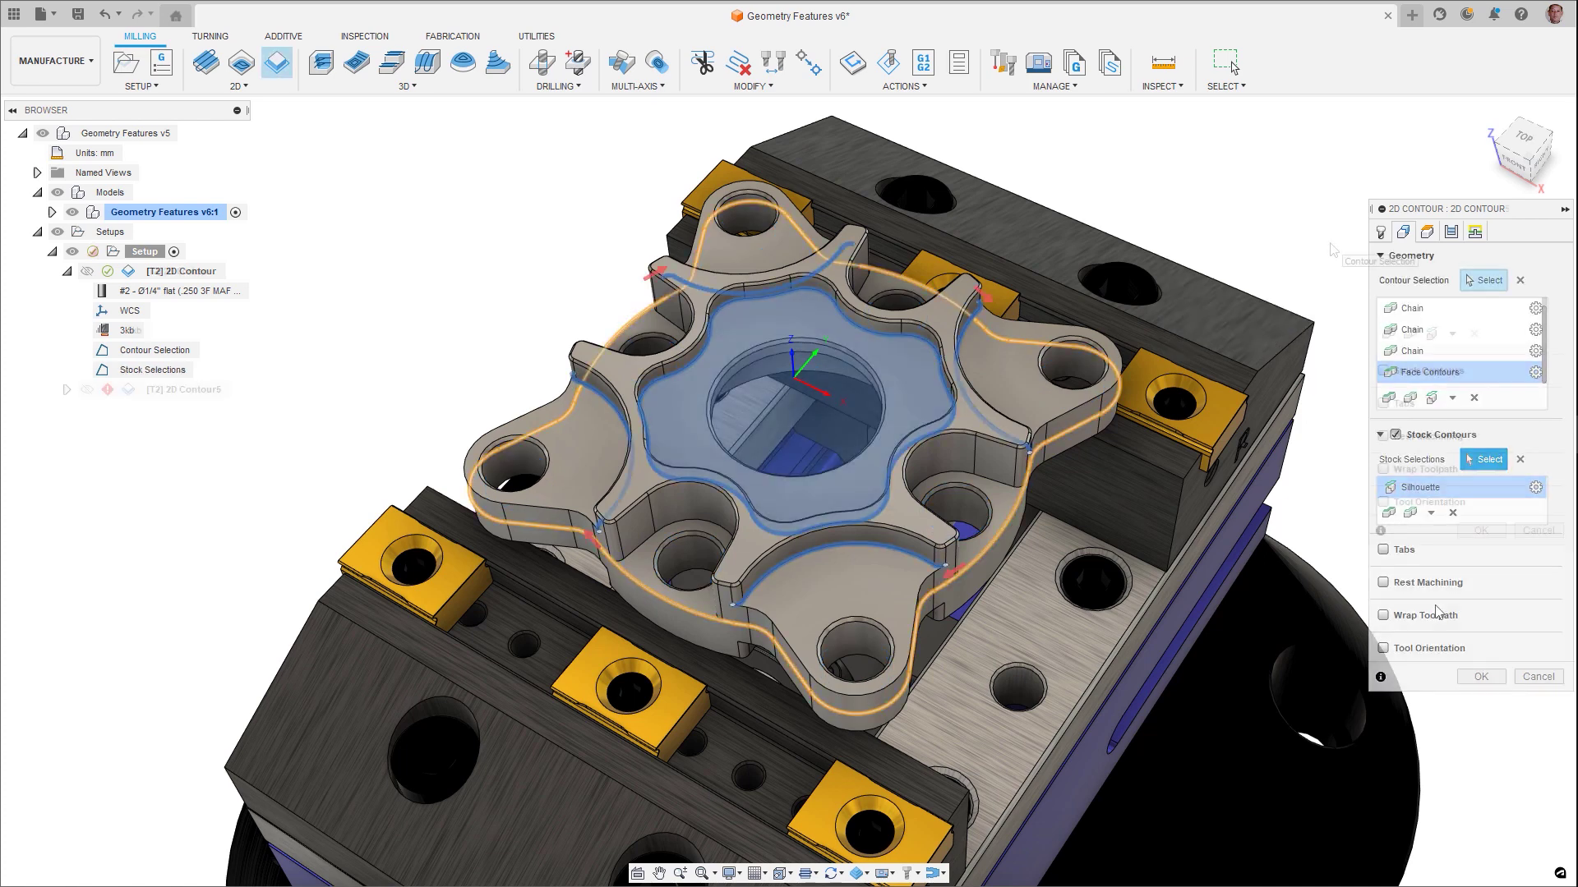
# Step: Turn on stock contours in the new 2D Contour, reusing the earlier contour's stock selection
pyautogui.click(1384, 371)
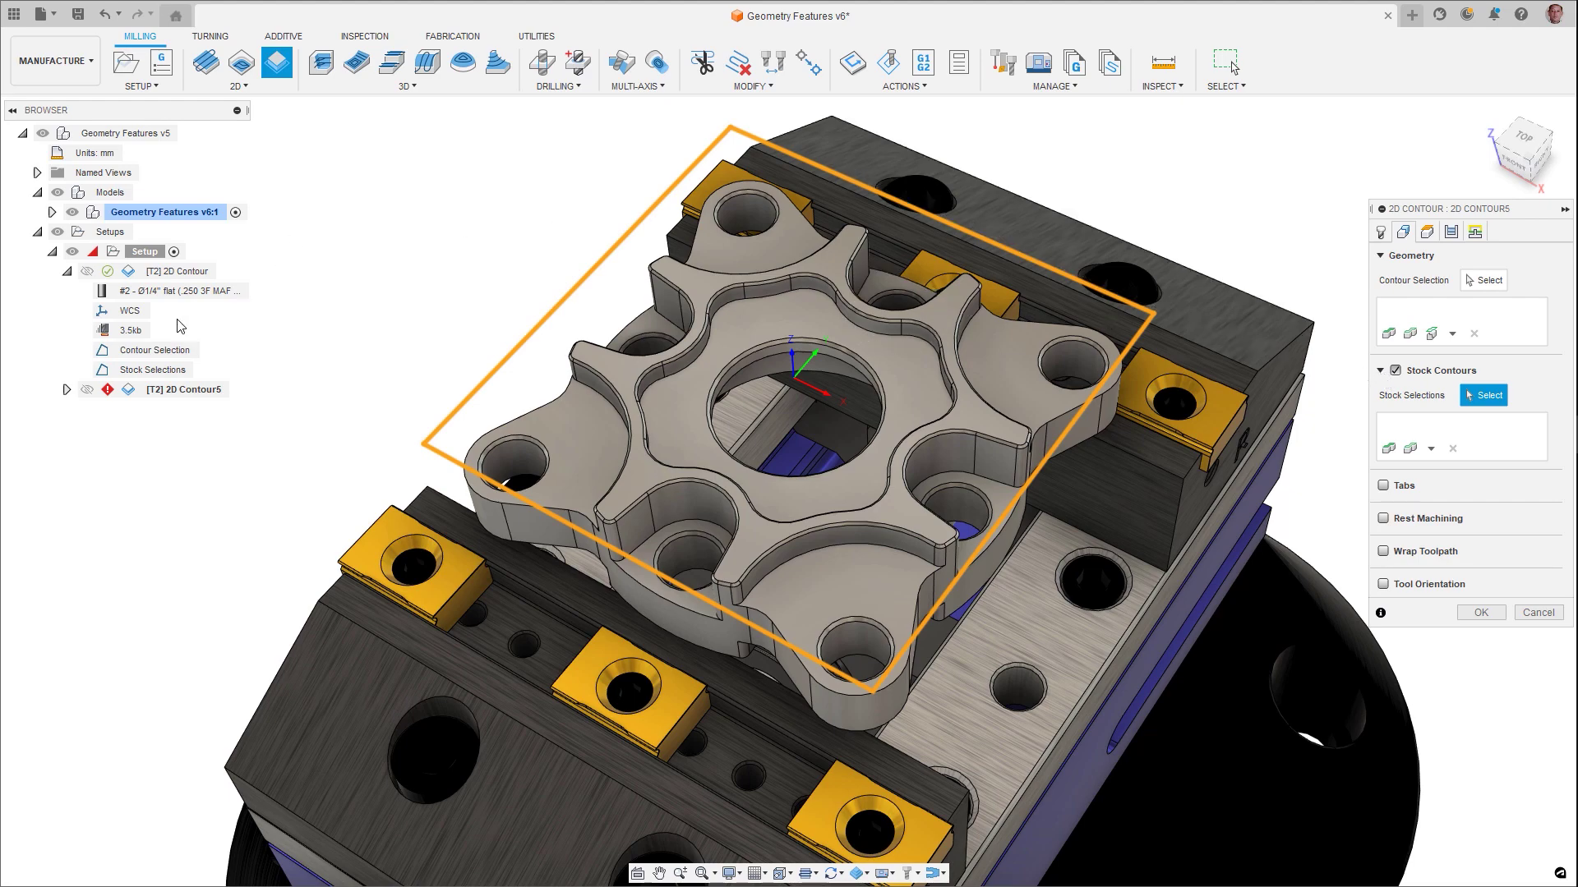
pyautogui.click(152, 370)
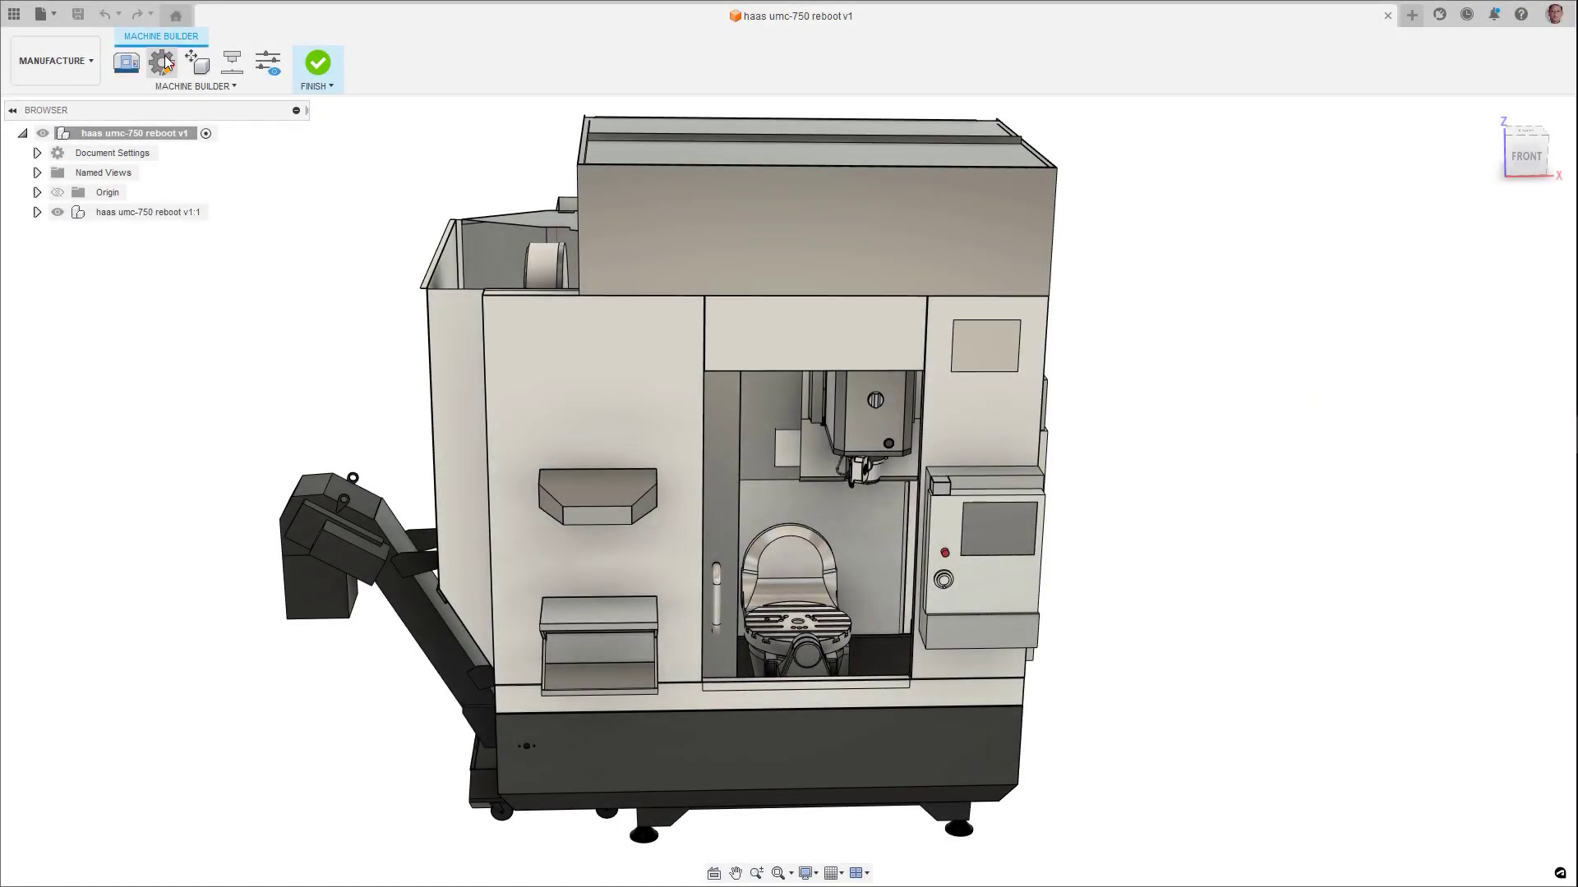
# Step: Open the Haas machine definition's kinematics tree and its add-component list
pyautogui.click(167, 61)
pyautogui.click(546, 267)
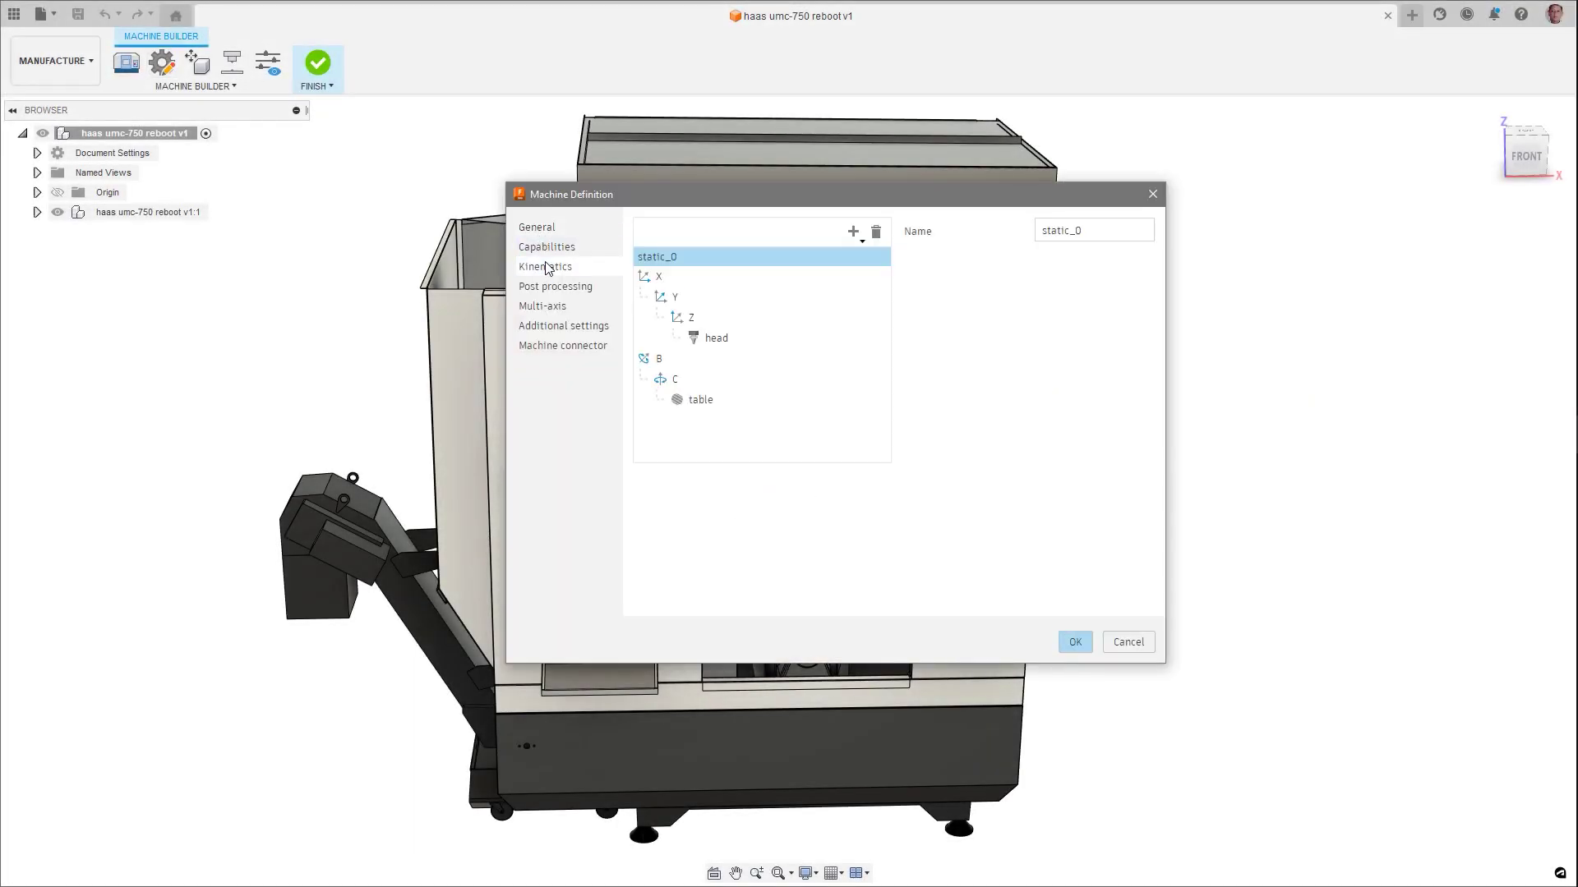
pyautogui.click(861, 242)
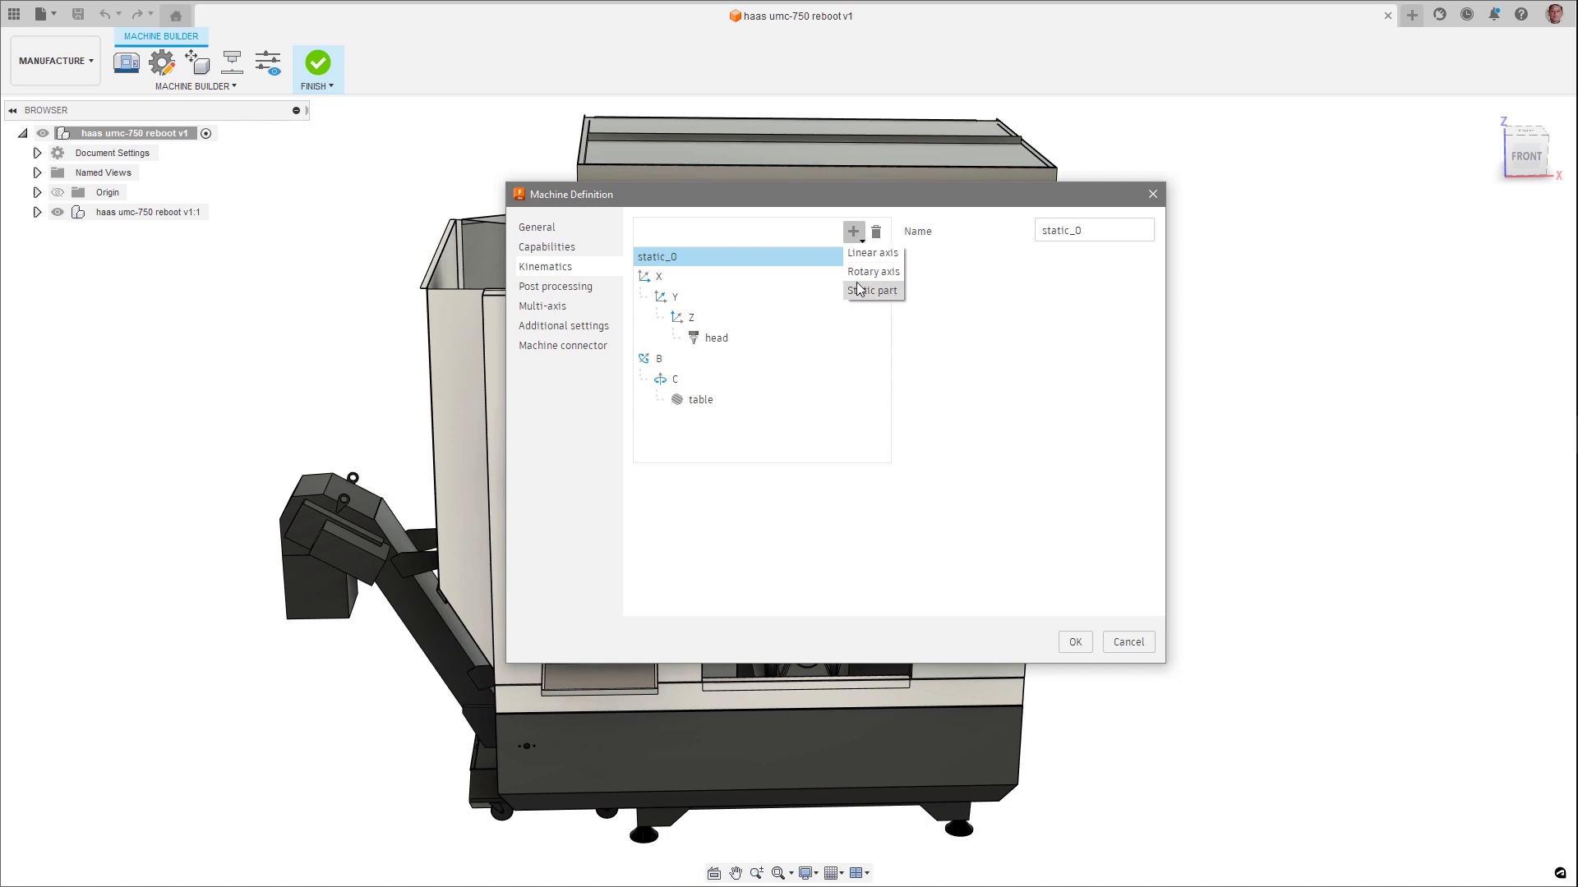
# Step: Inspect the Y axis, Z axis and spindle head orientation, then view Machine Library add options
pyautogui.click(645, 278)
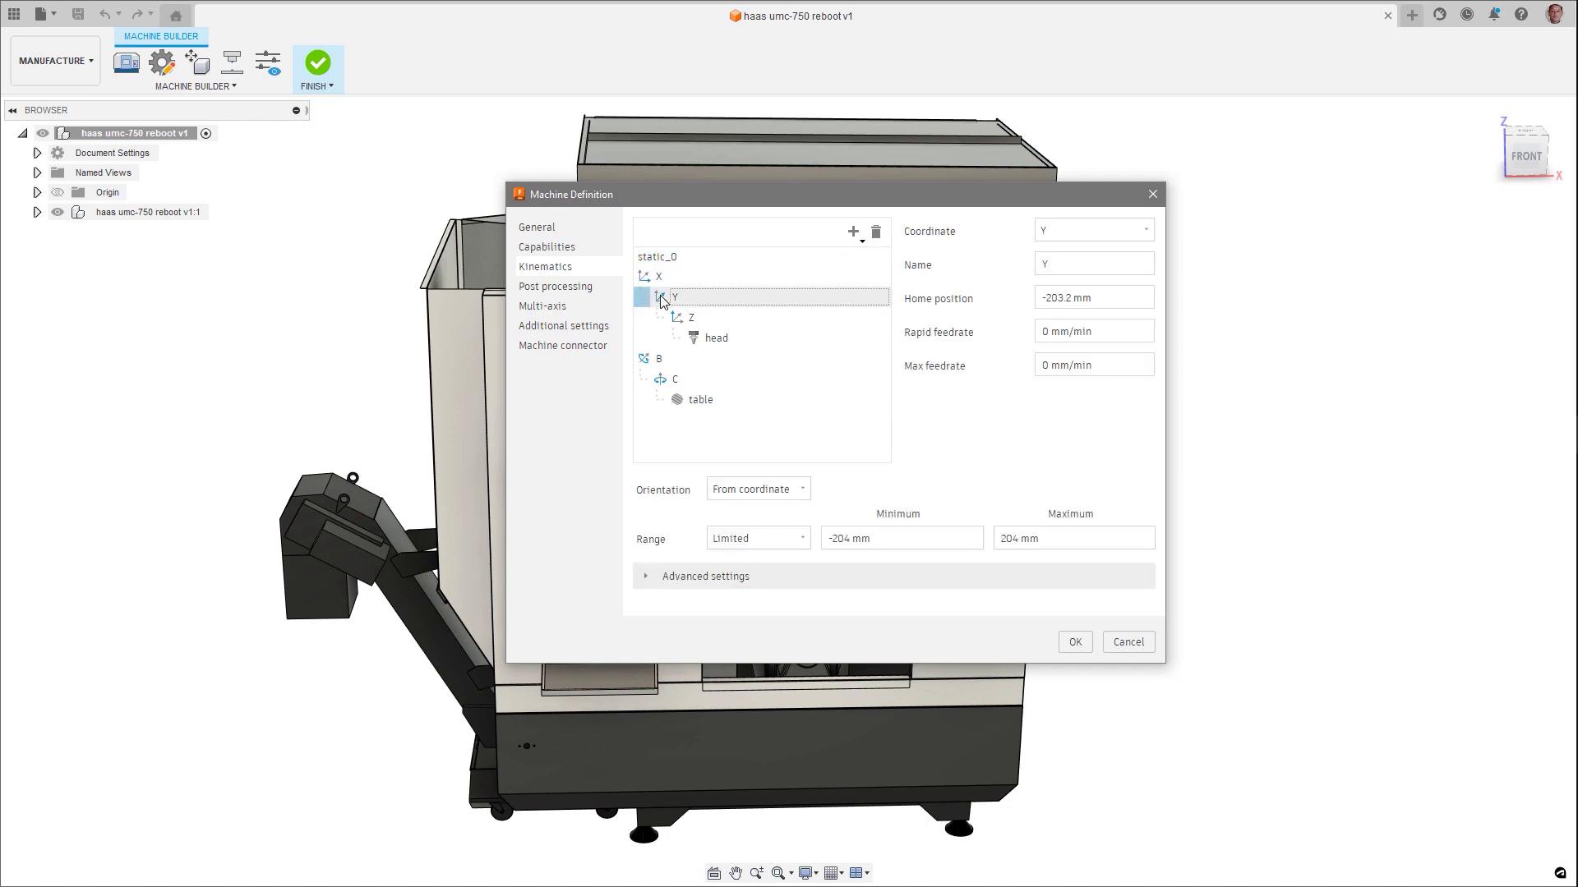
pyautogui.click(678, 321)
pyautogui.click(700, 338)
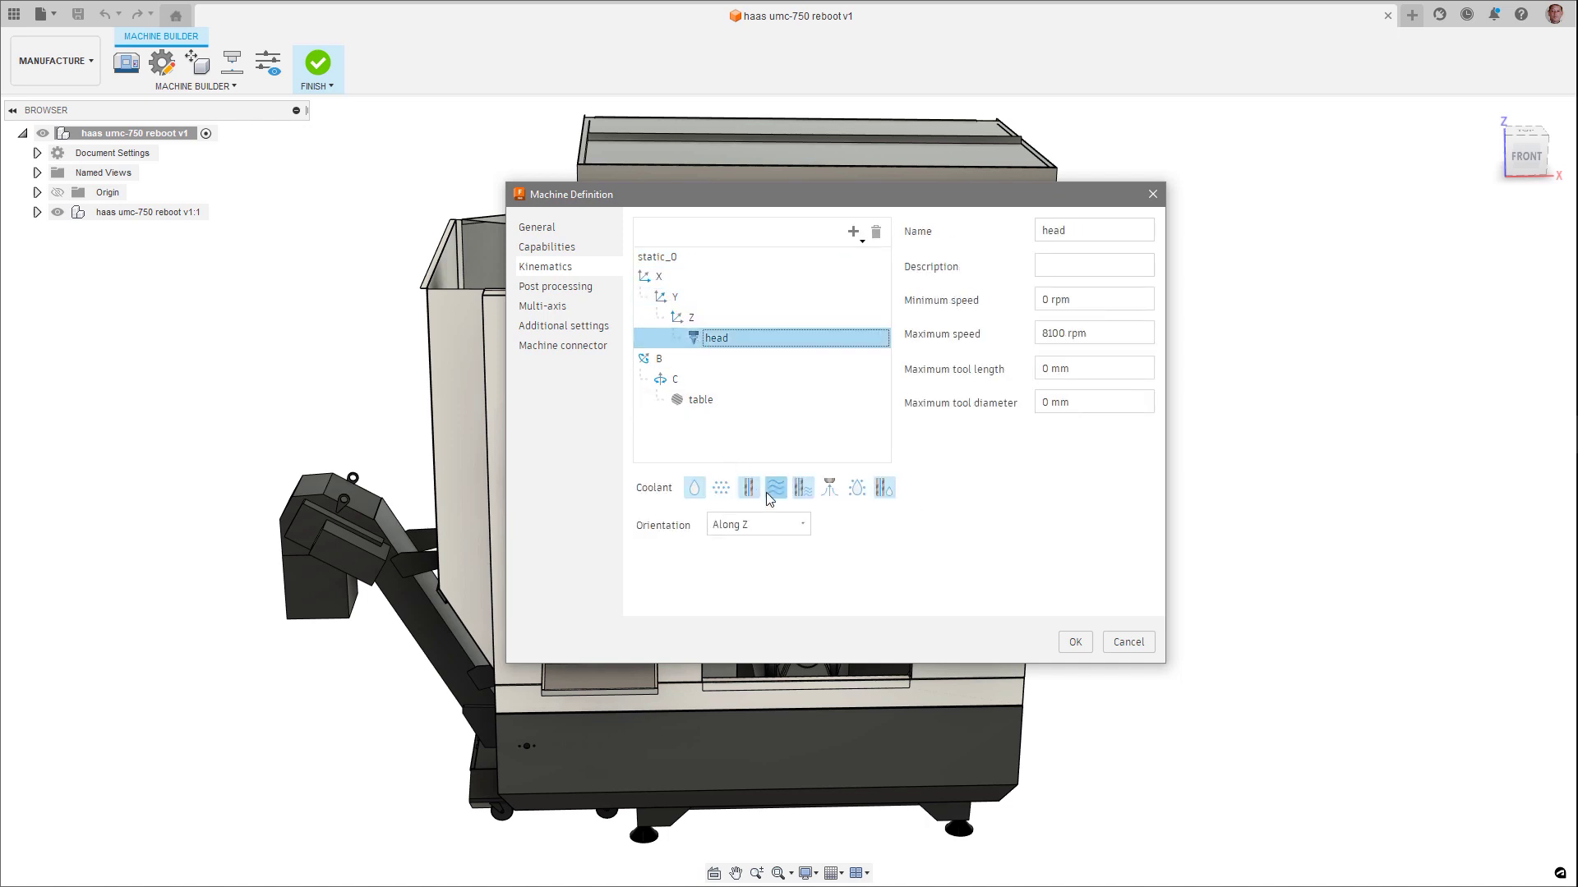
pyautogui.click(795, 526)
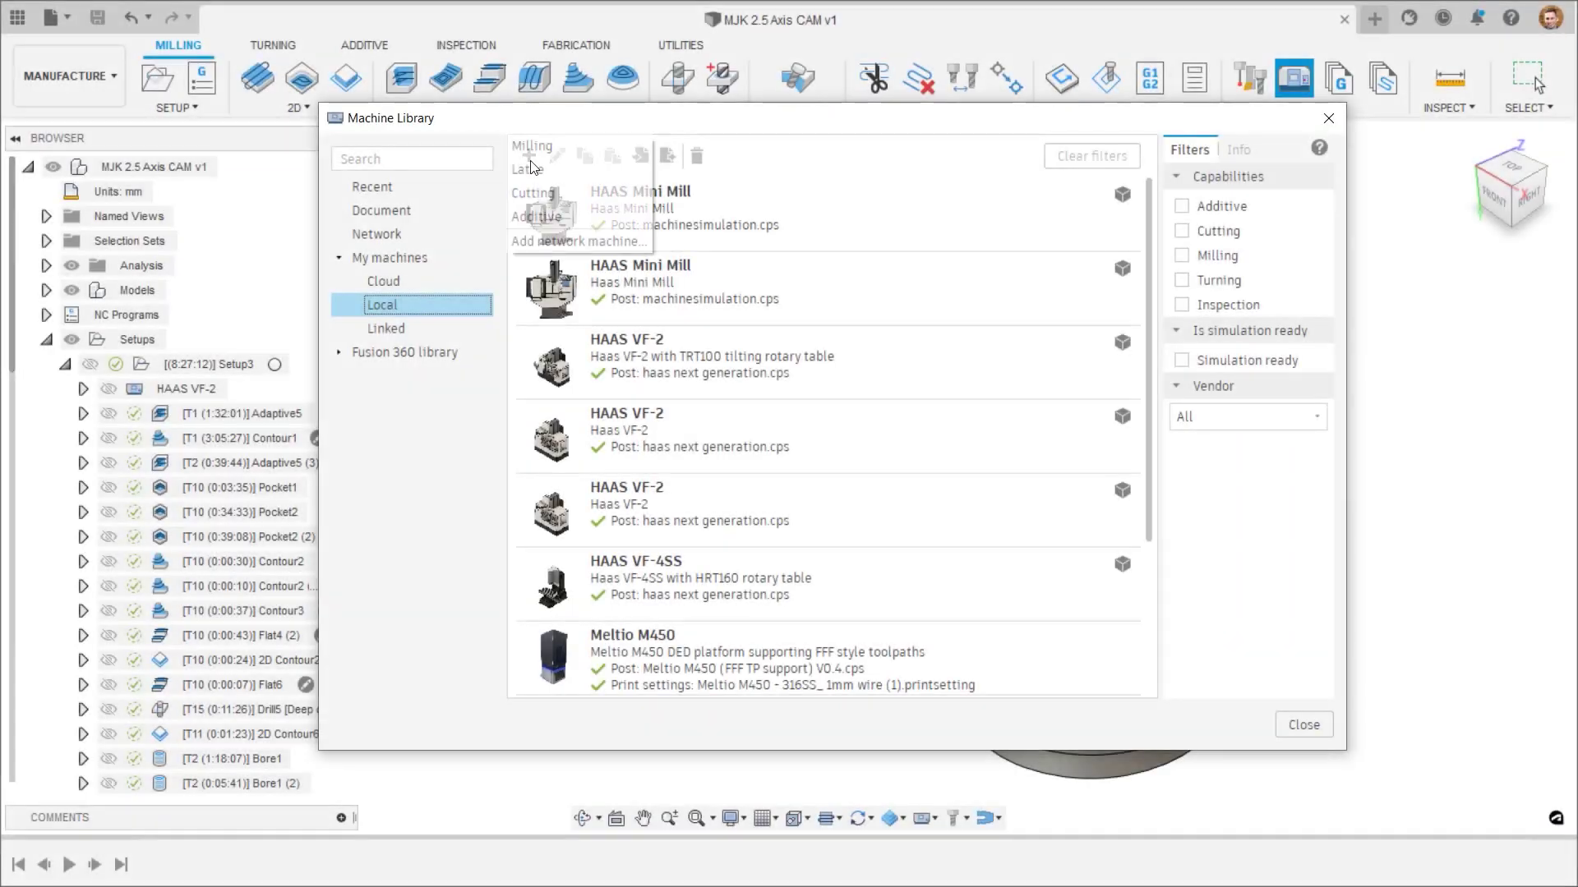
pyautogui.click(524, 157)
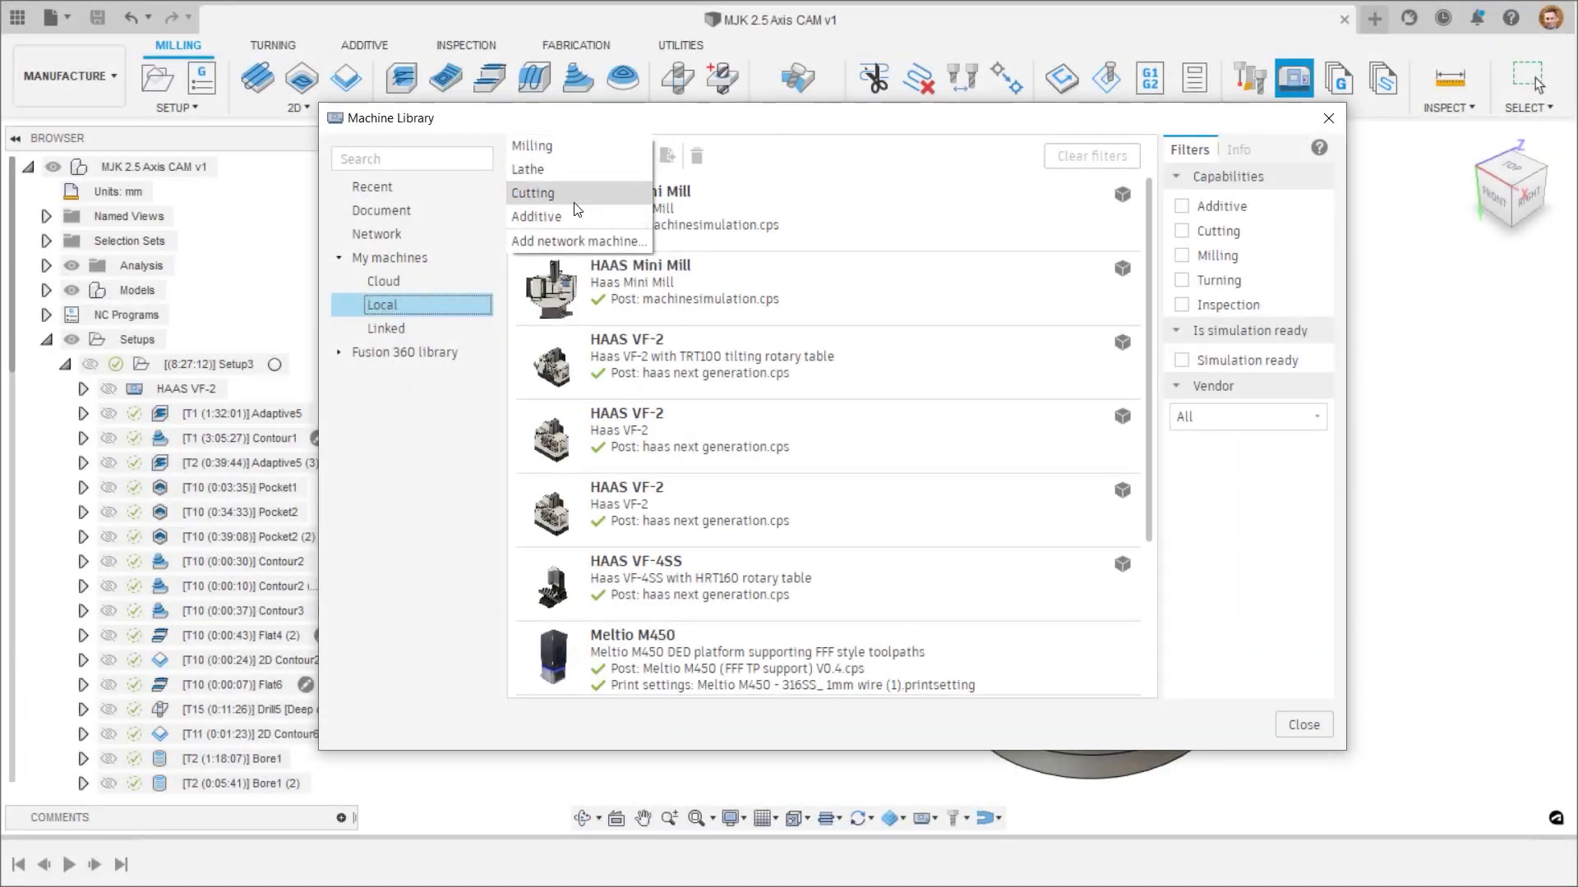
# Step: Add the networked HAAS UMC-1000SS machine to the library and start a manual inspection
pyautogui.click(601, 243)
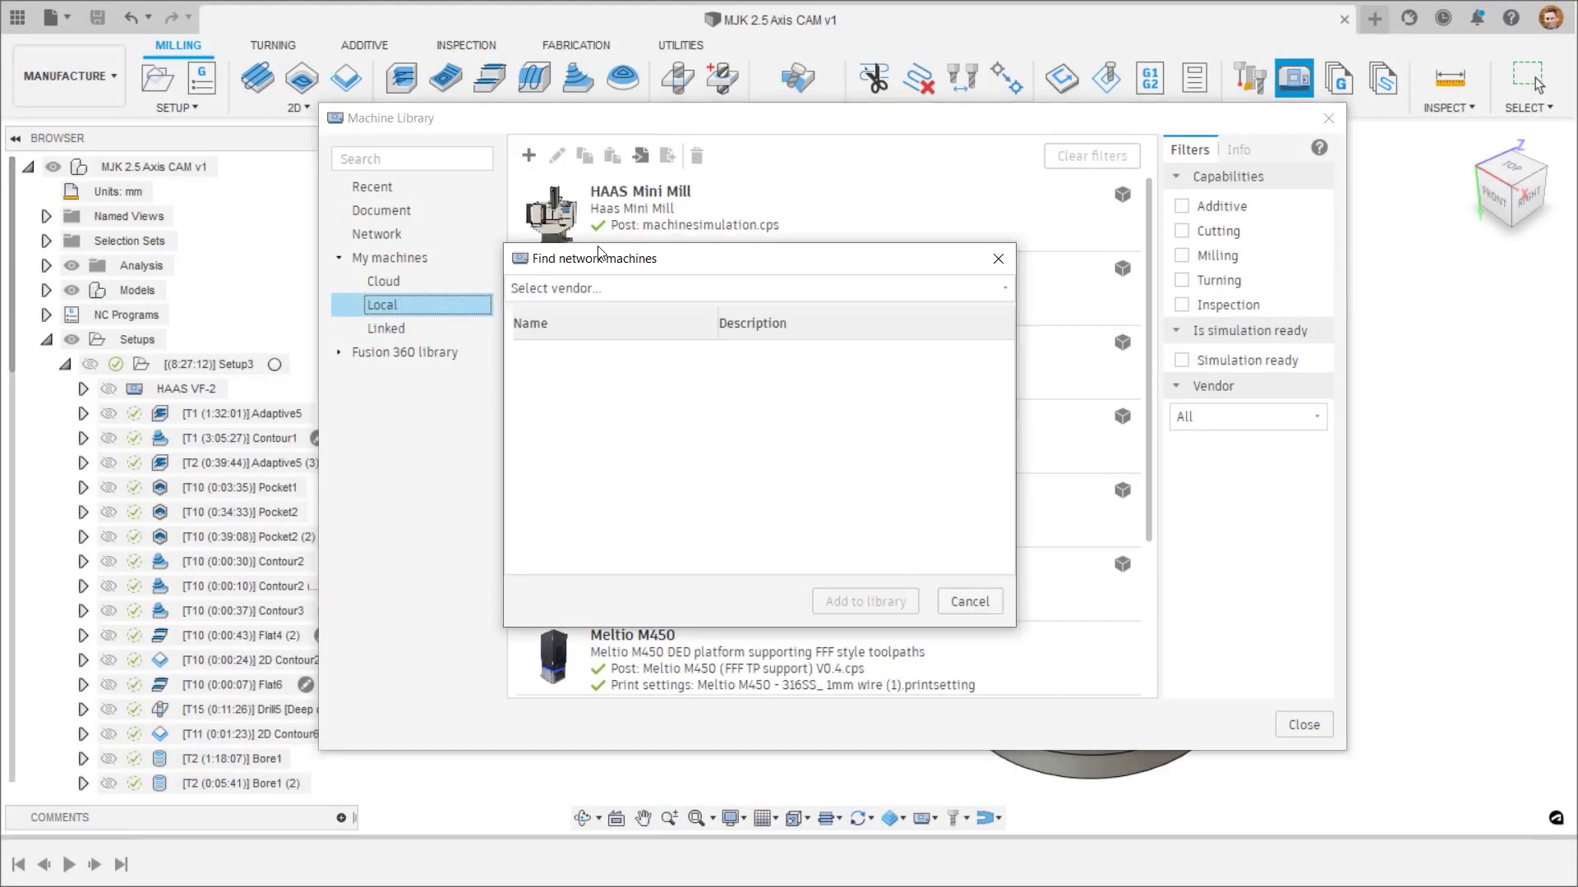
pyautogui.click(645, 290)
pyautogui.click(645, 330)
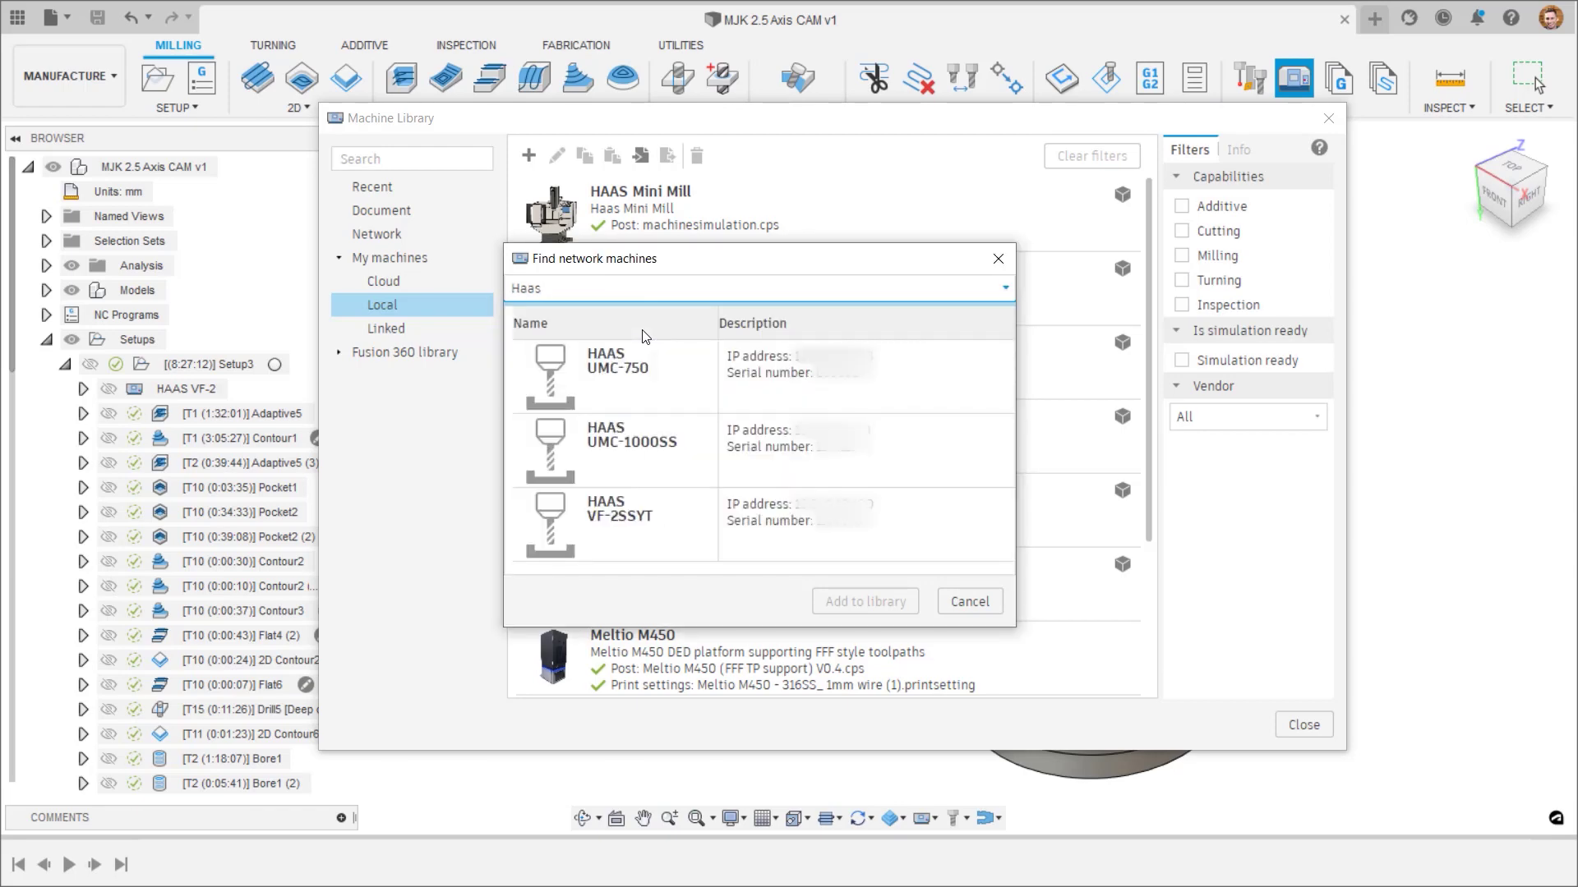
pyautogui.click(699, 440)
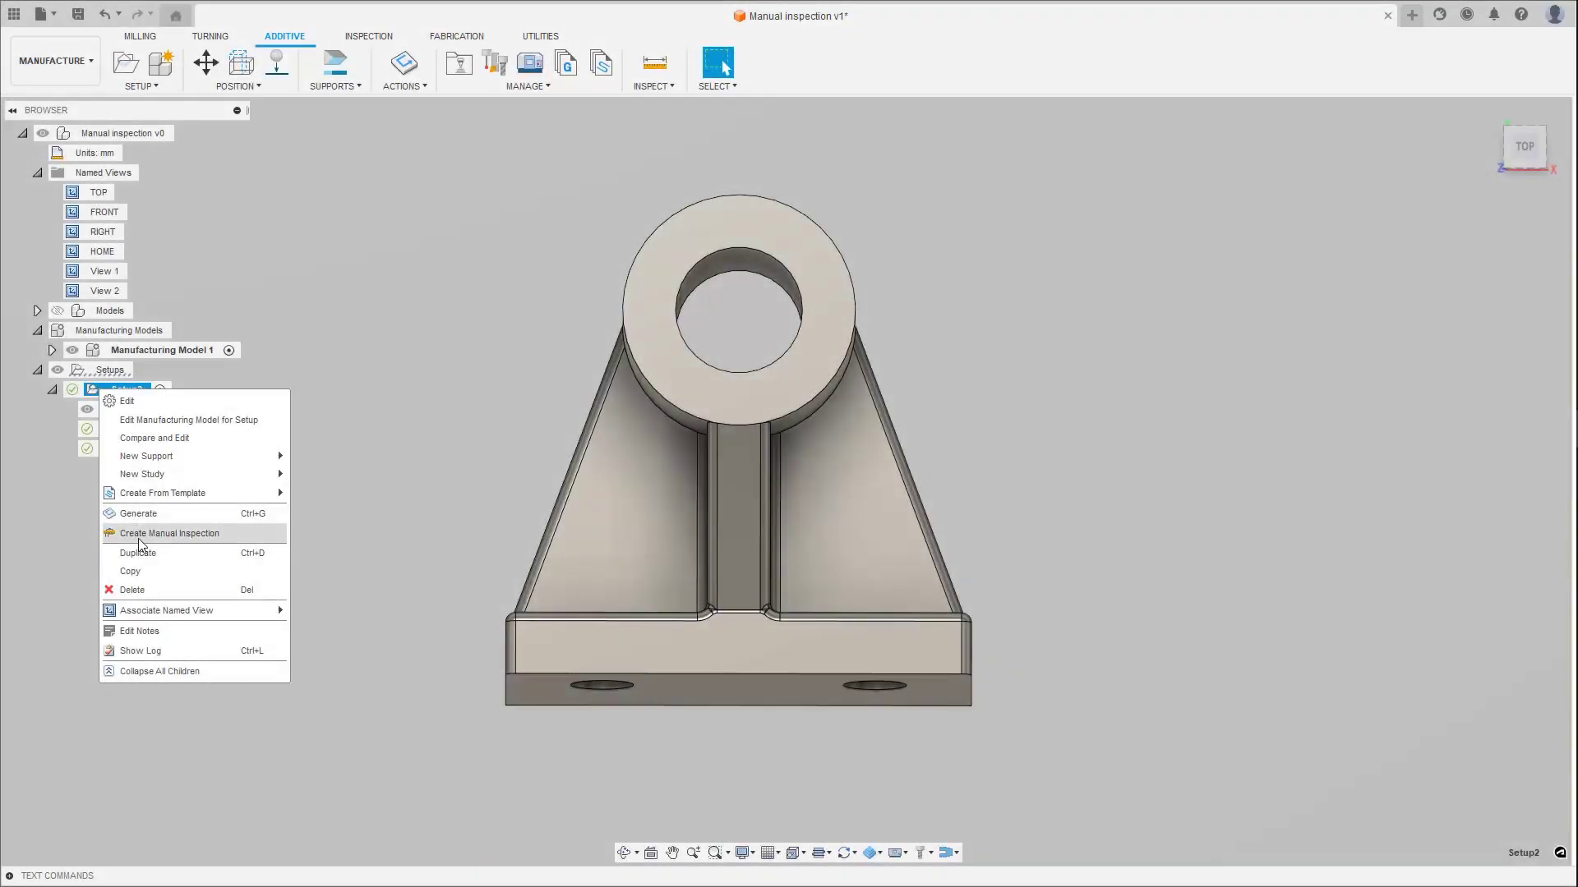
pyautogui.click(140, 534)
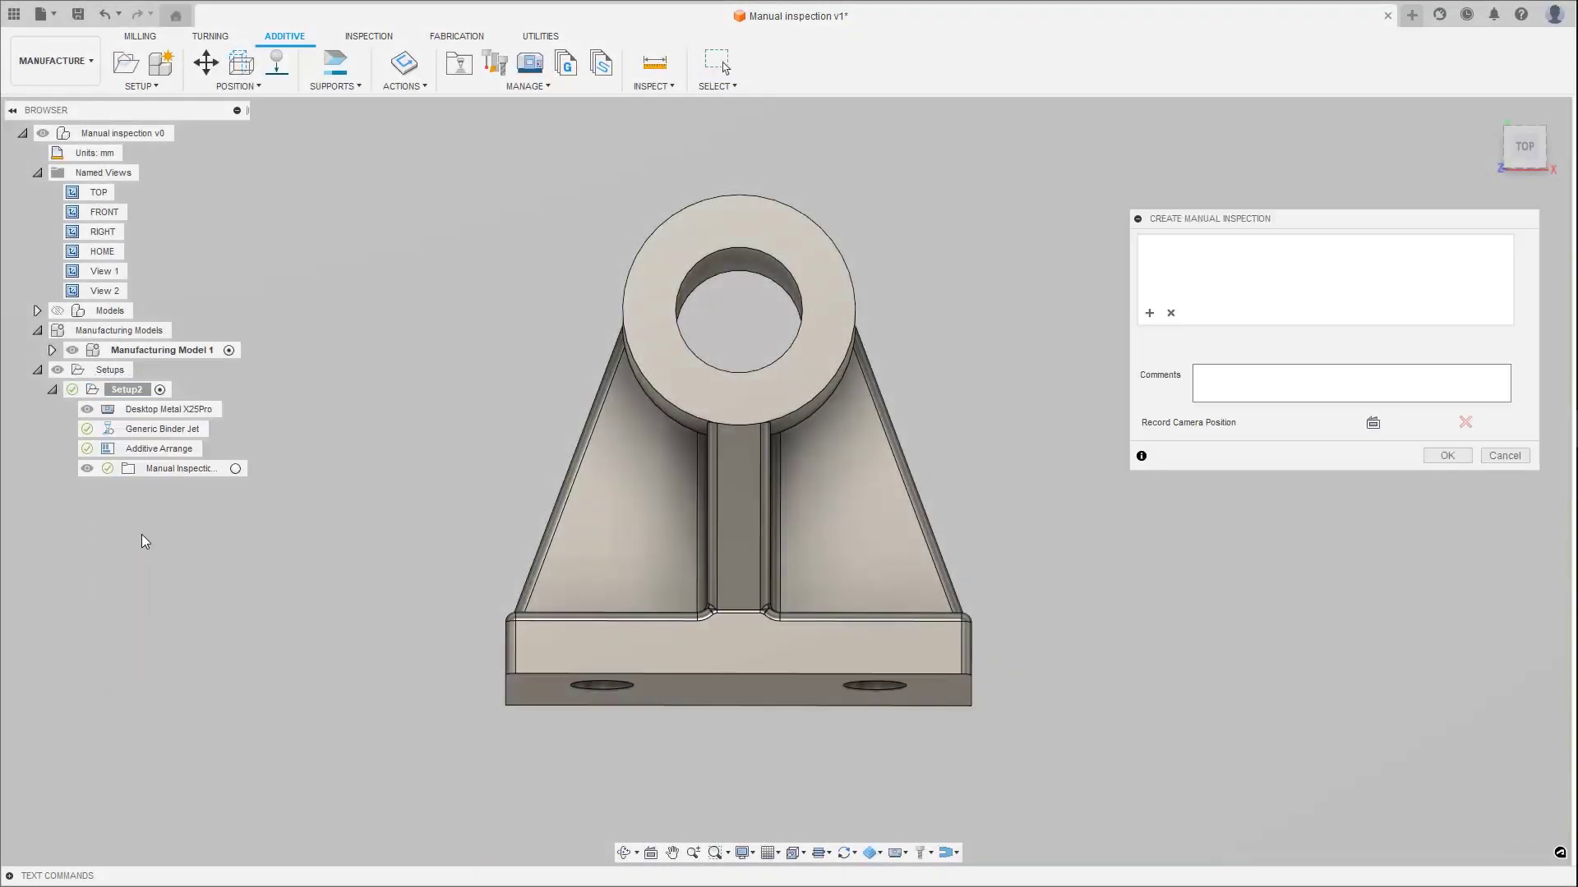
# Step: Create inspections for the 70 mm base width between bottom corners and the 19.050 hole diameter
pyautogui.click(507, 706)
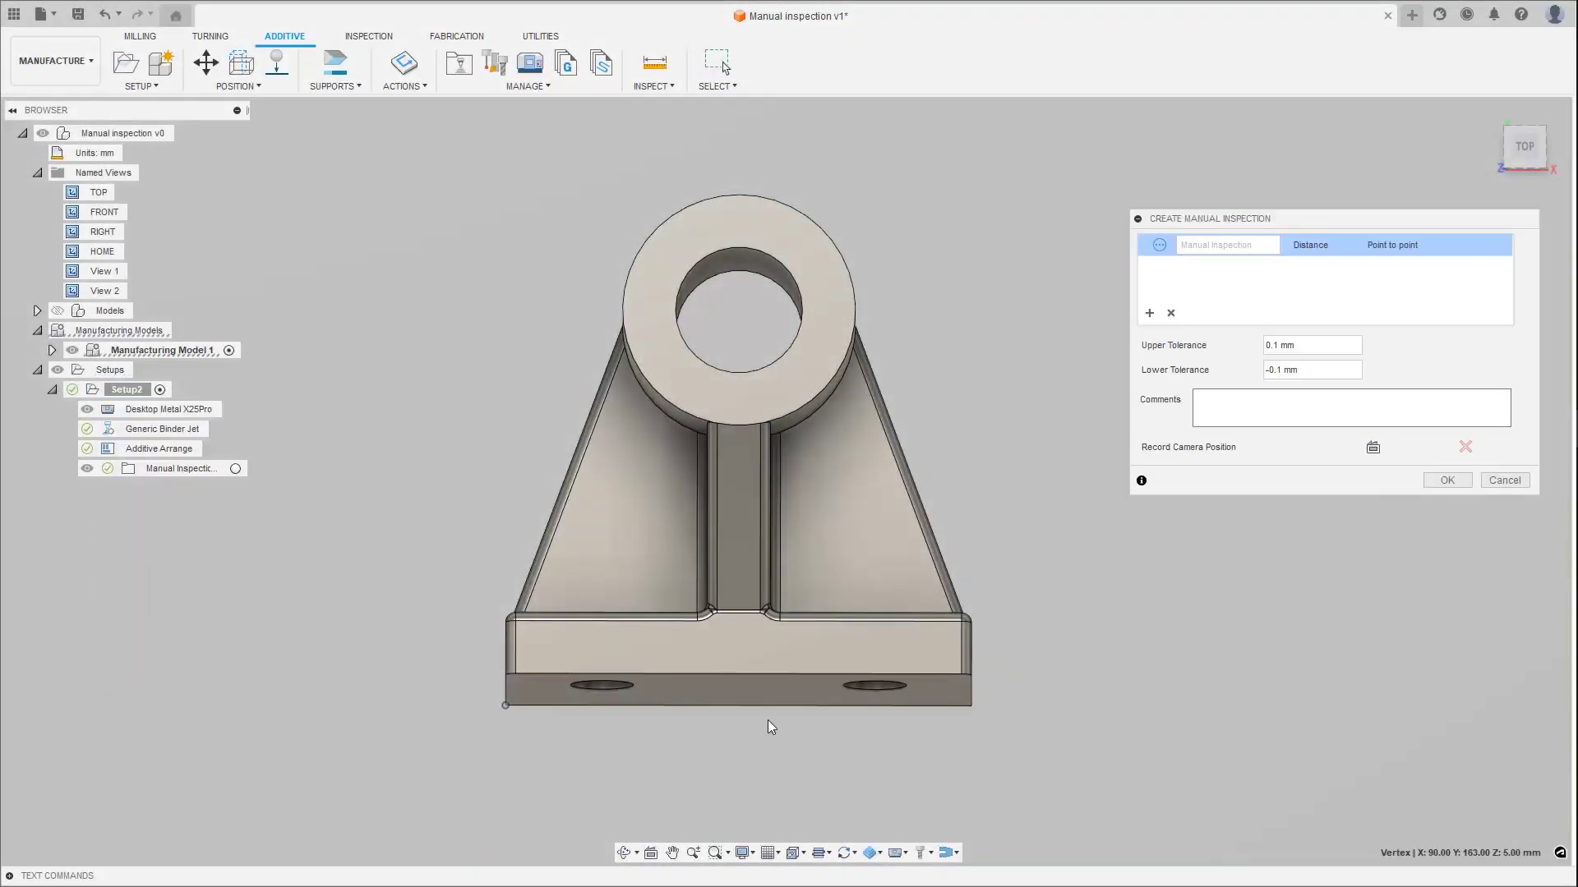
pyautogui.click(971, 705)
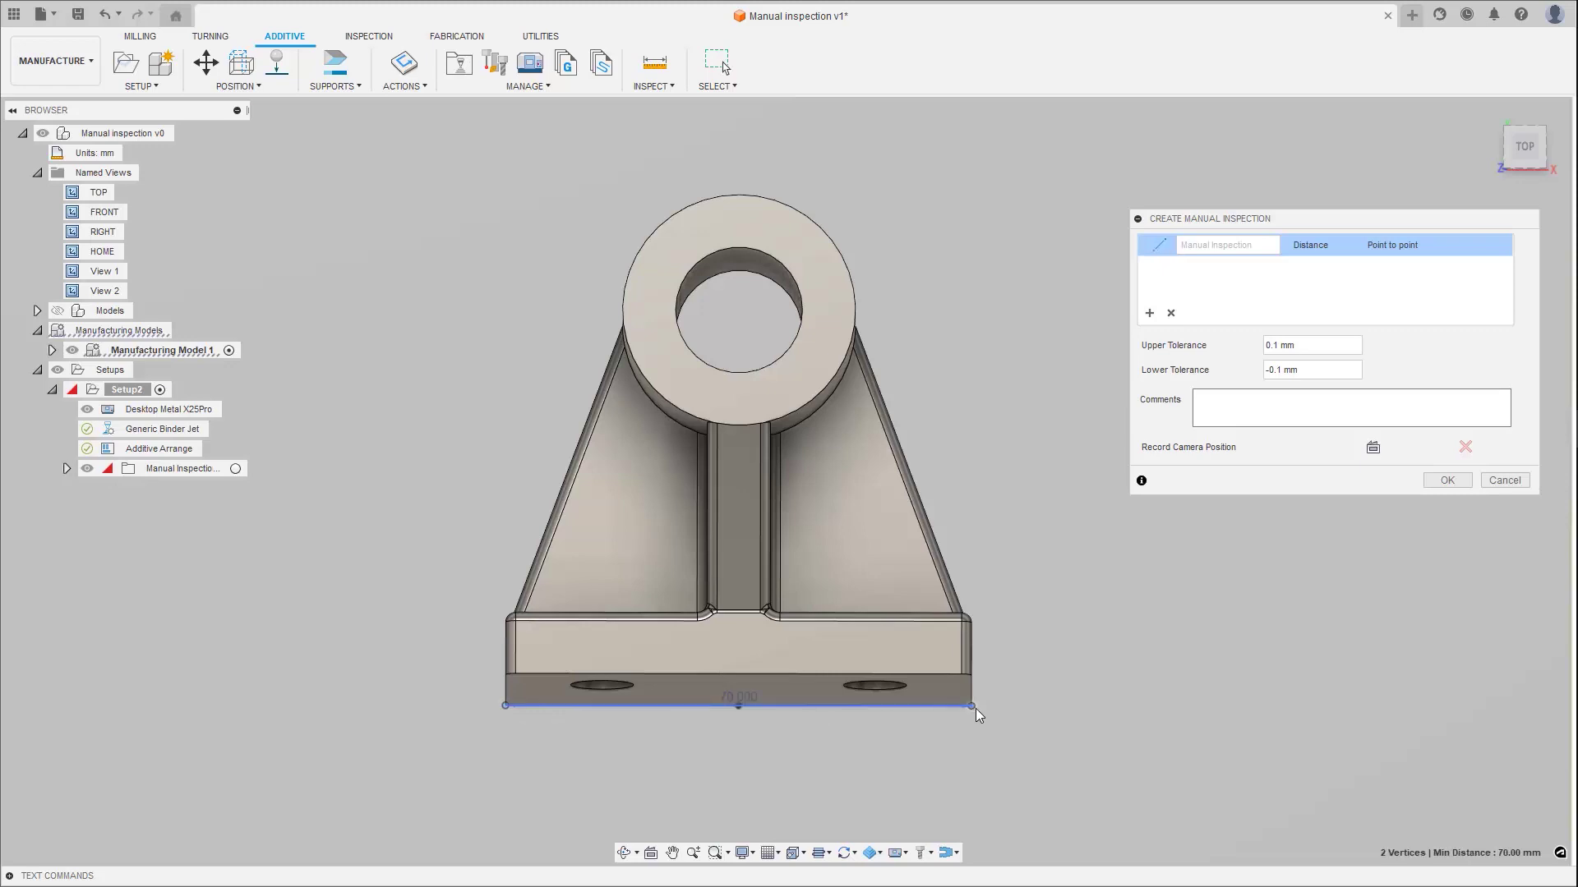
pyautogui.click(1150, 314)
pyautogui.click(756, 271)
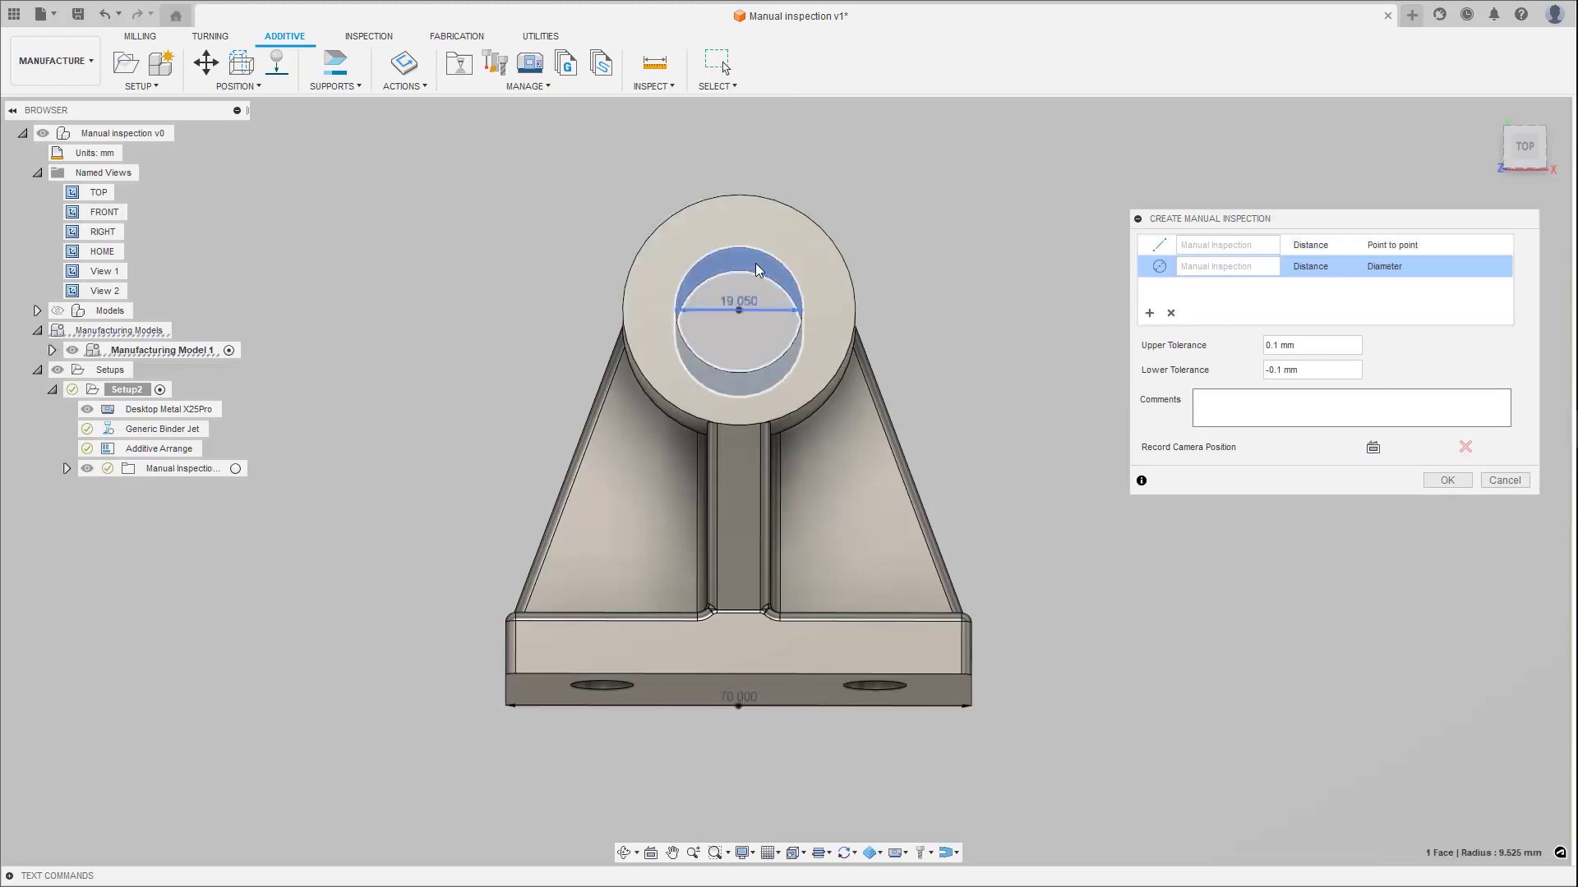
pyautogui.click(1441, 483)
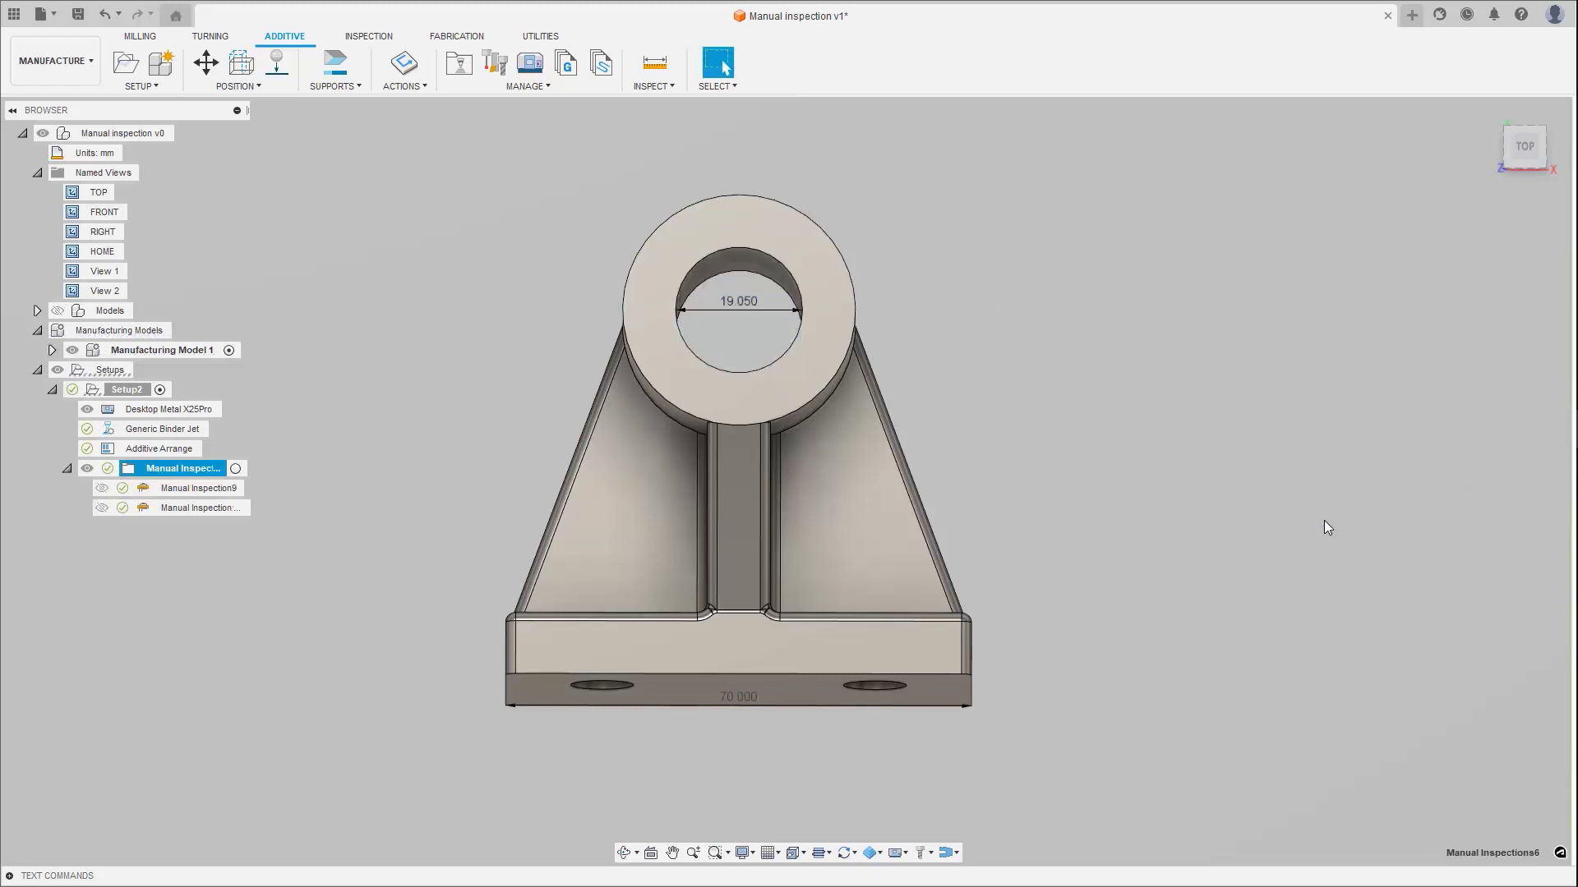
pyautogui.click(378, 37)
# Step: Record measured values of 69.950 mm for the base width and 20.000 mm for the hole
pyautogui.click(327, 72)
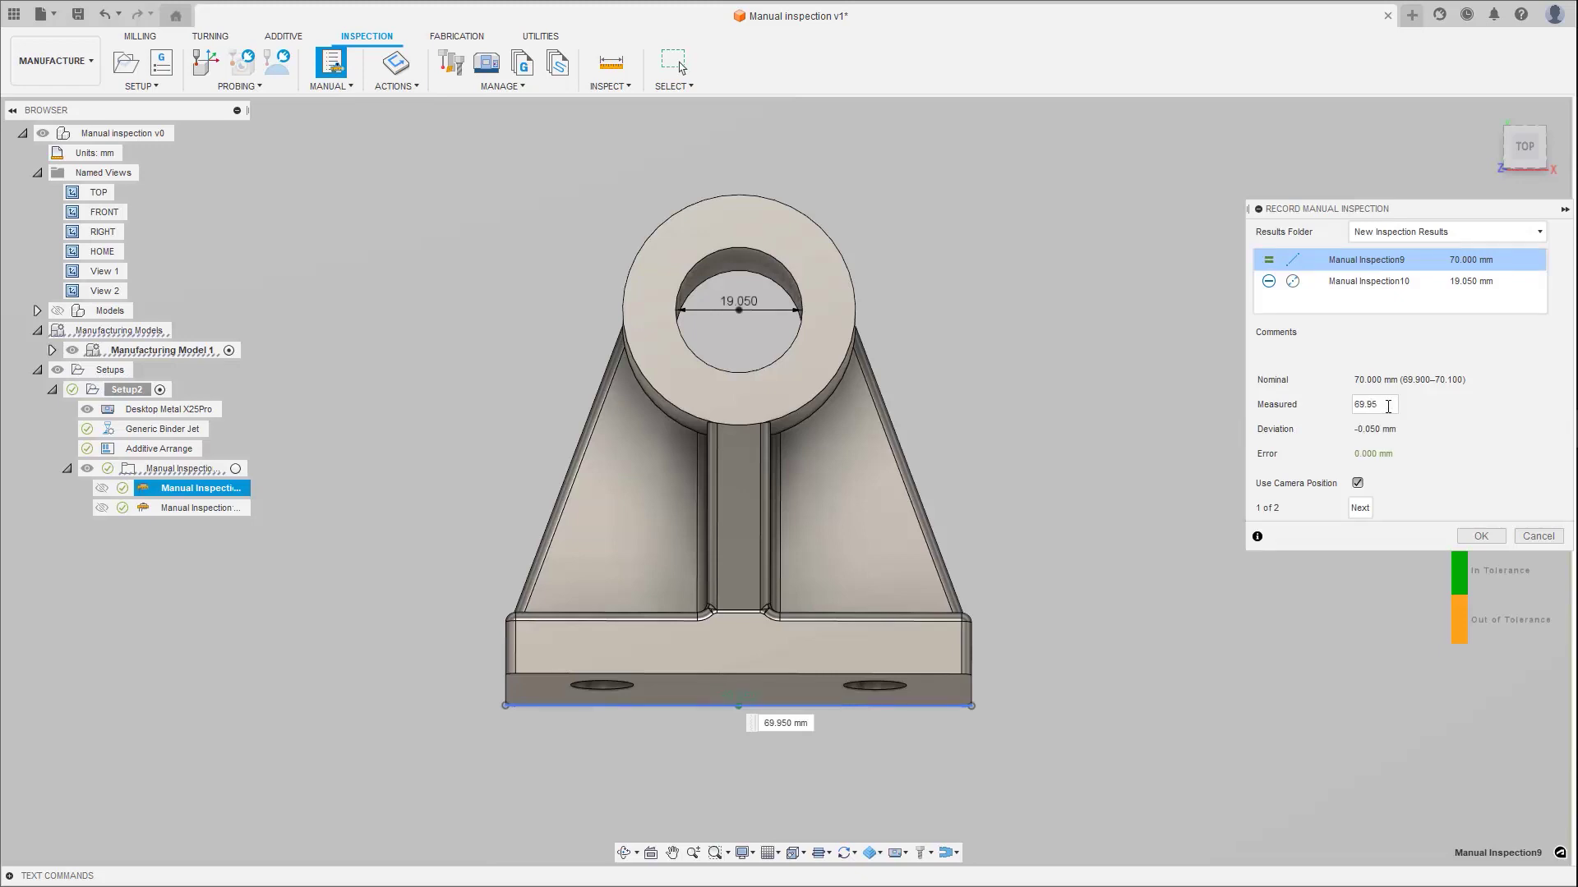
pyautogui.click(1350, 284)
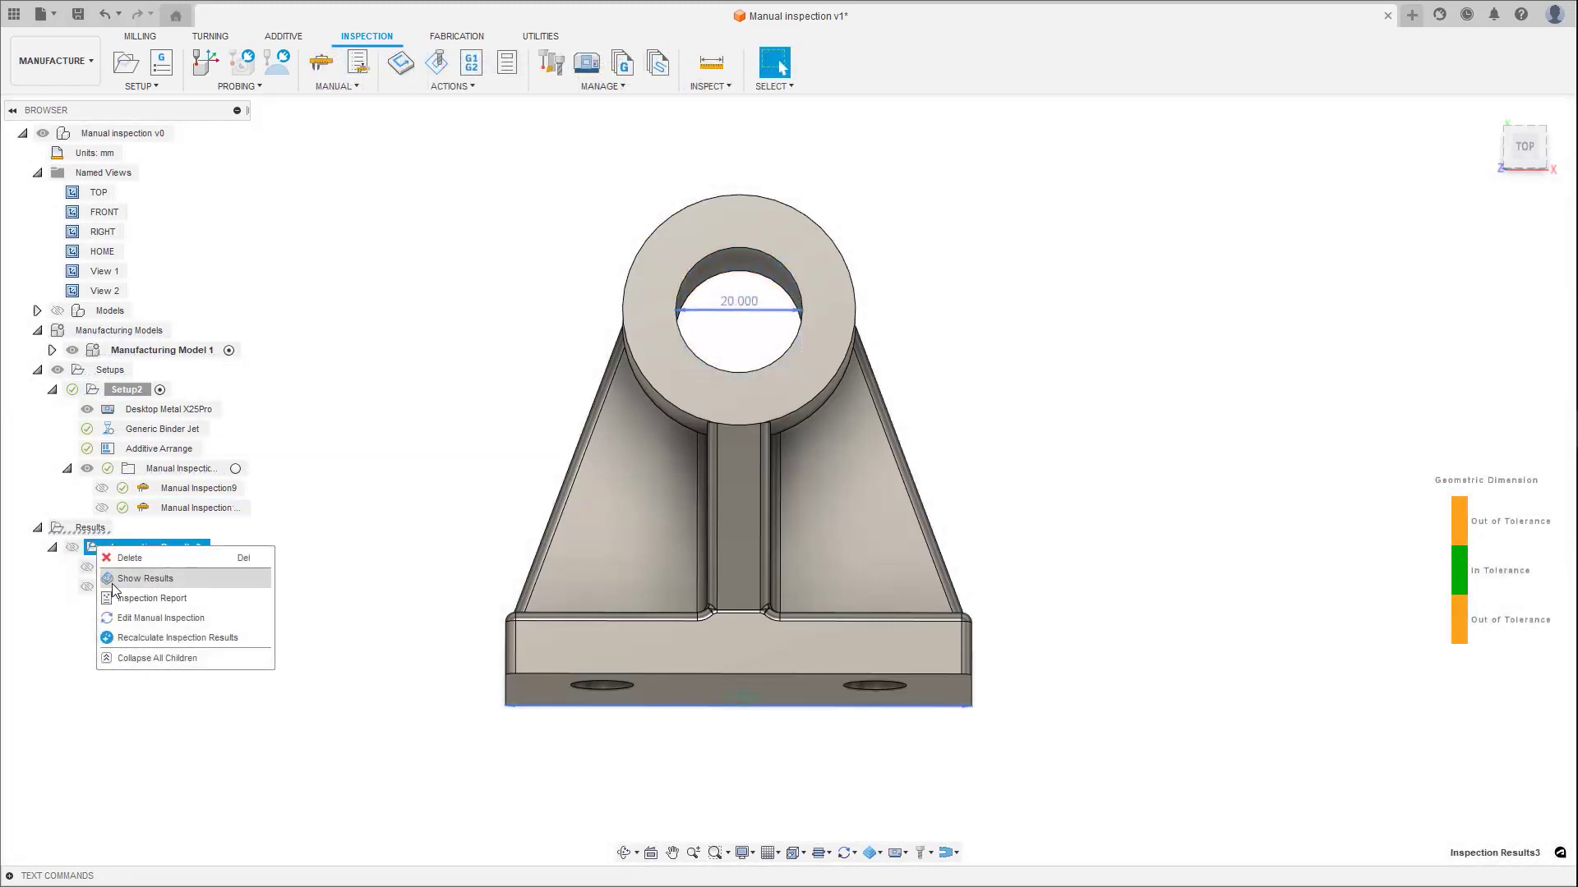
# Step: Review the inspection results table and generate the full inspection report
pyautogui.click(115, 582)
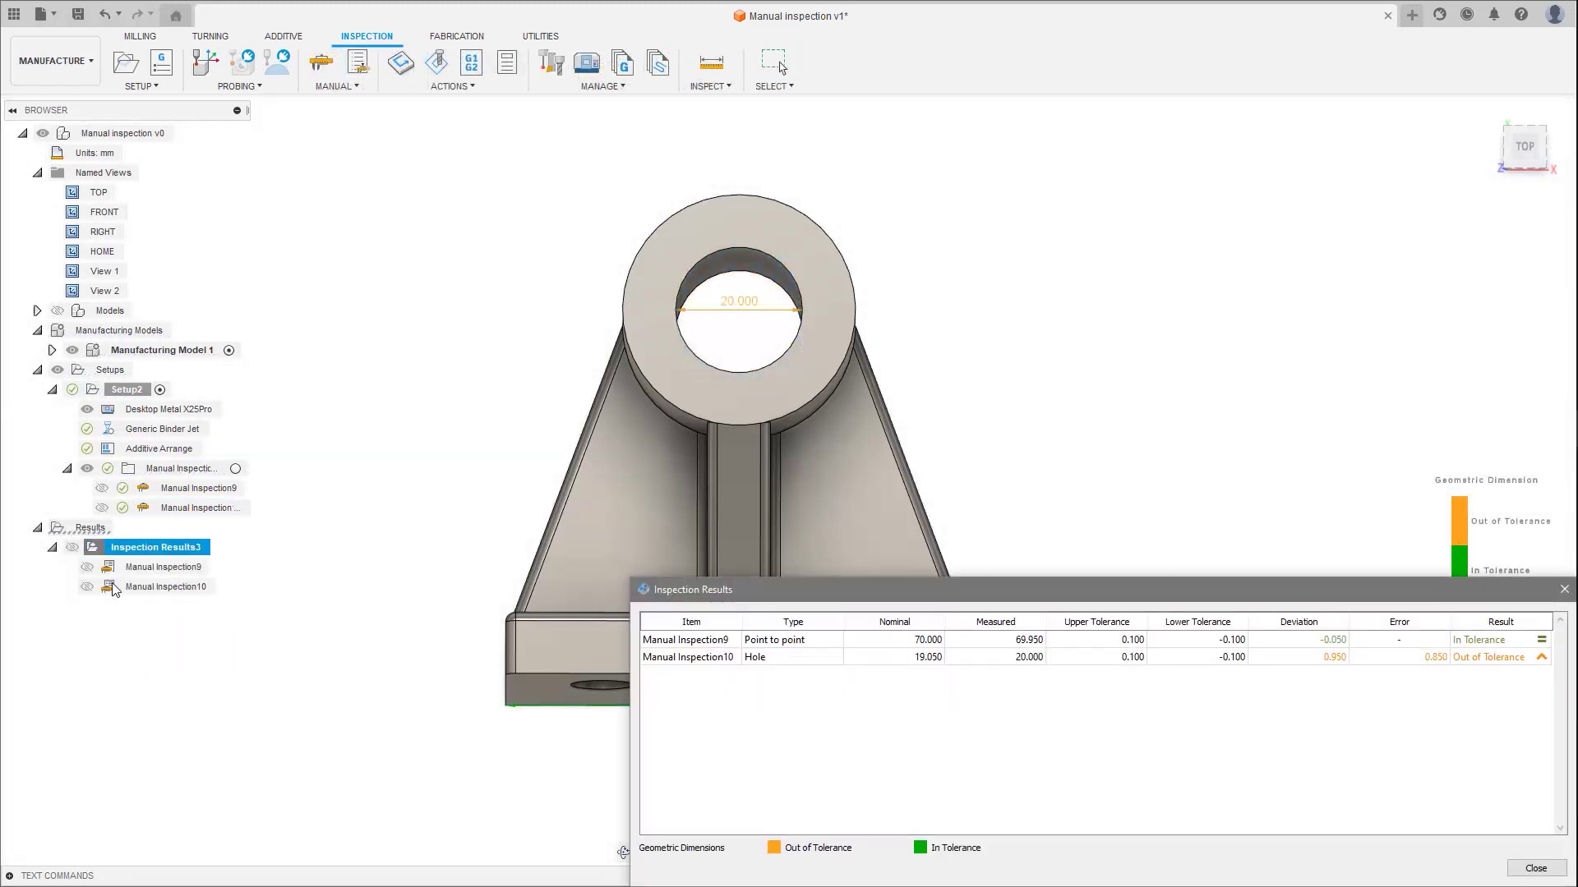
pyautogui.press('Escape')
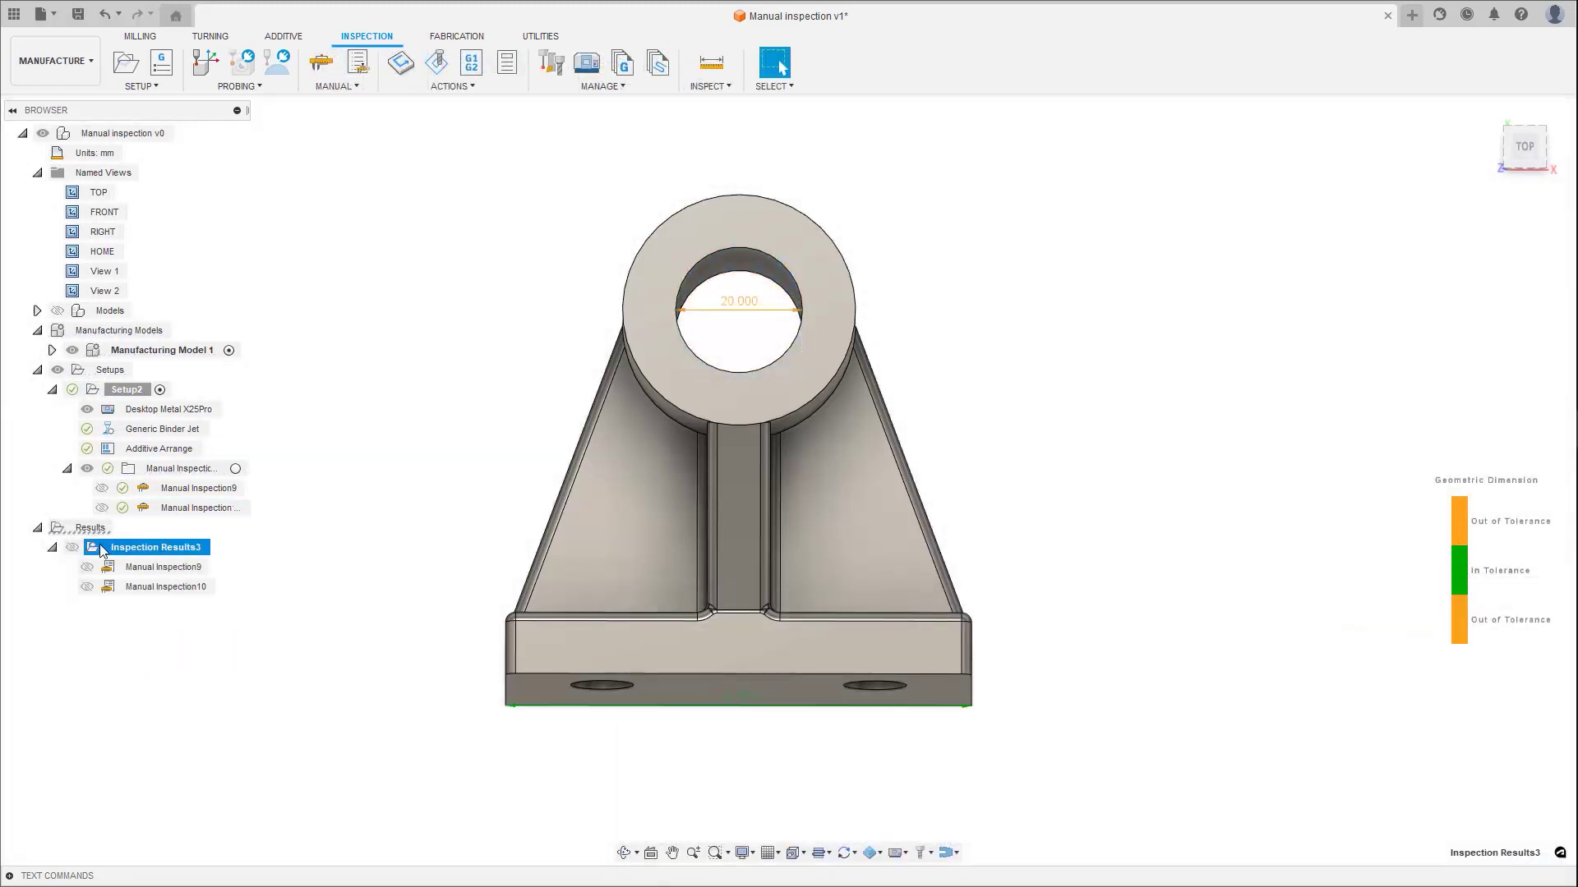
pyautogui.rightClick(102, 550)
pyautogui.click(125, 582)
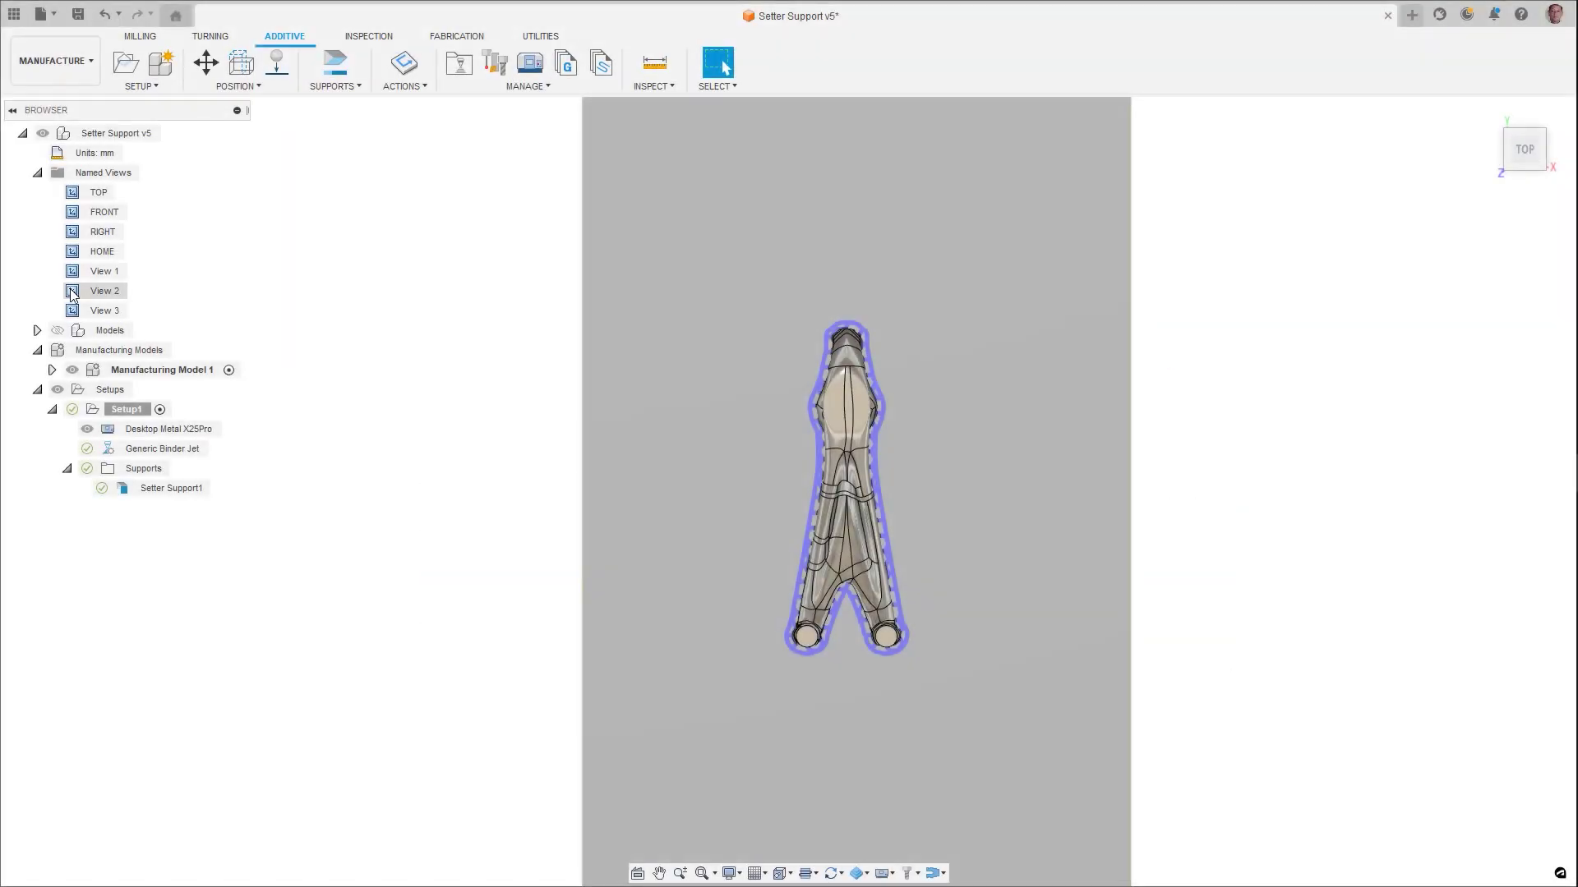
# Step: Inspect the setter support from saved Views 2, 3 and back to 2
pyautogui.doubleClick(72, 292)
pyautogui.doubleClick(71, 312)
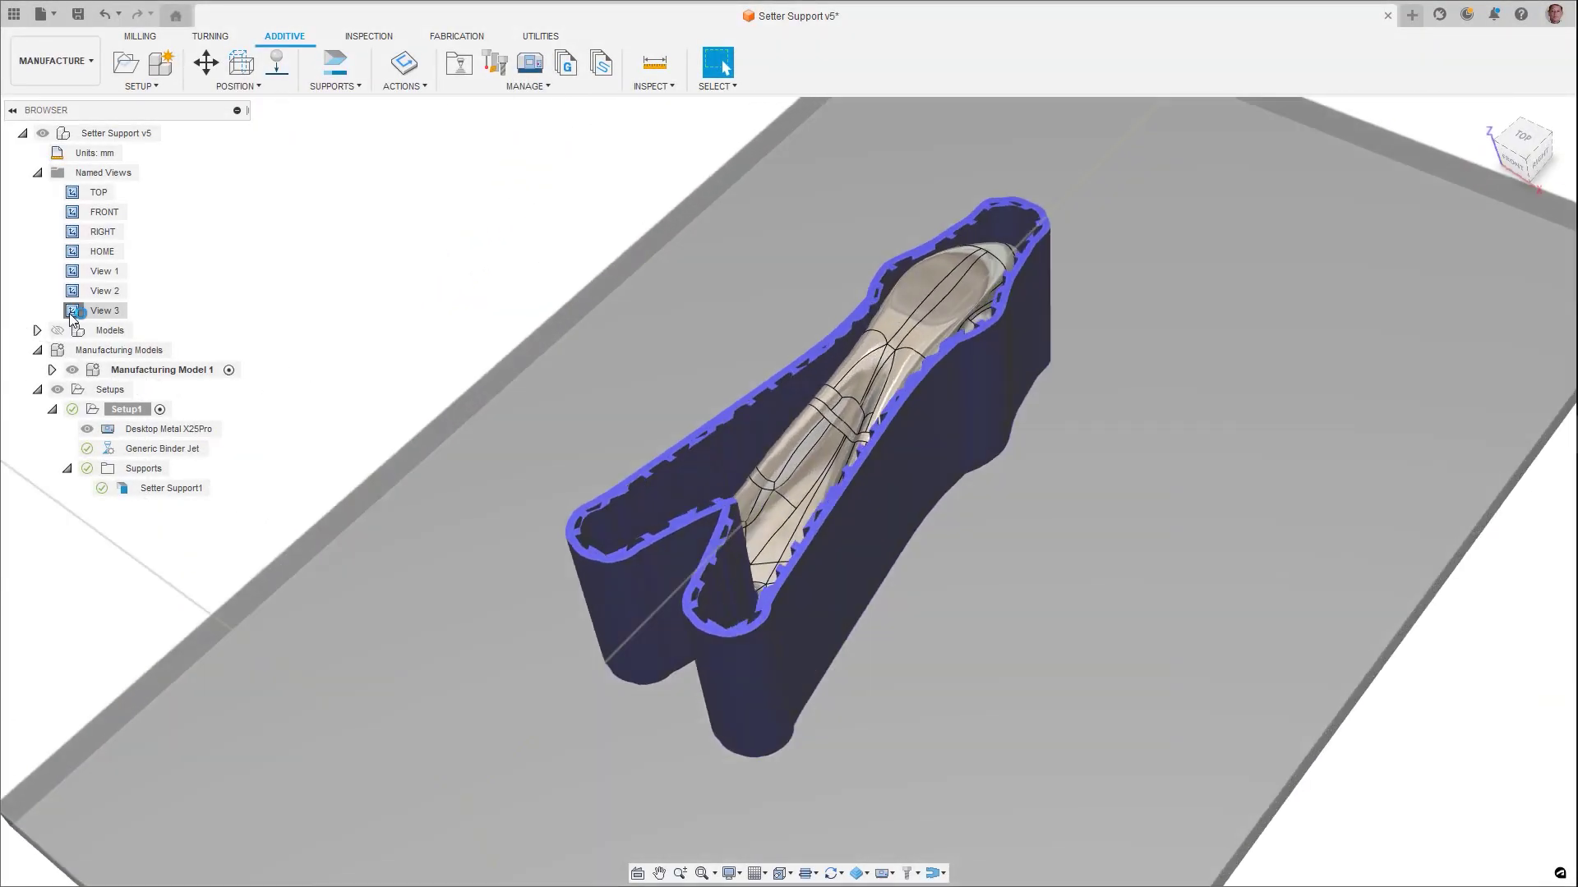
pyautogui.doubleClick(72, 293)
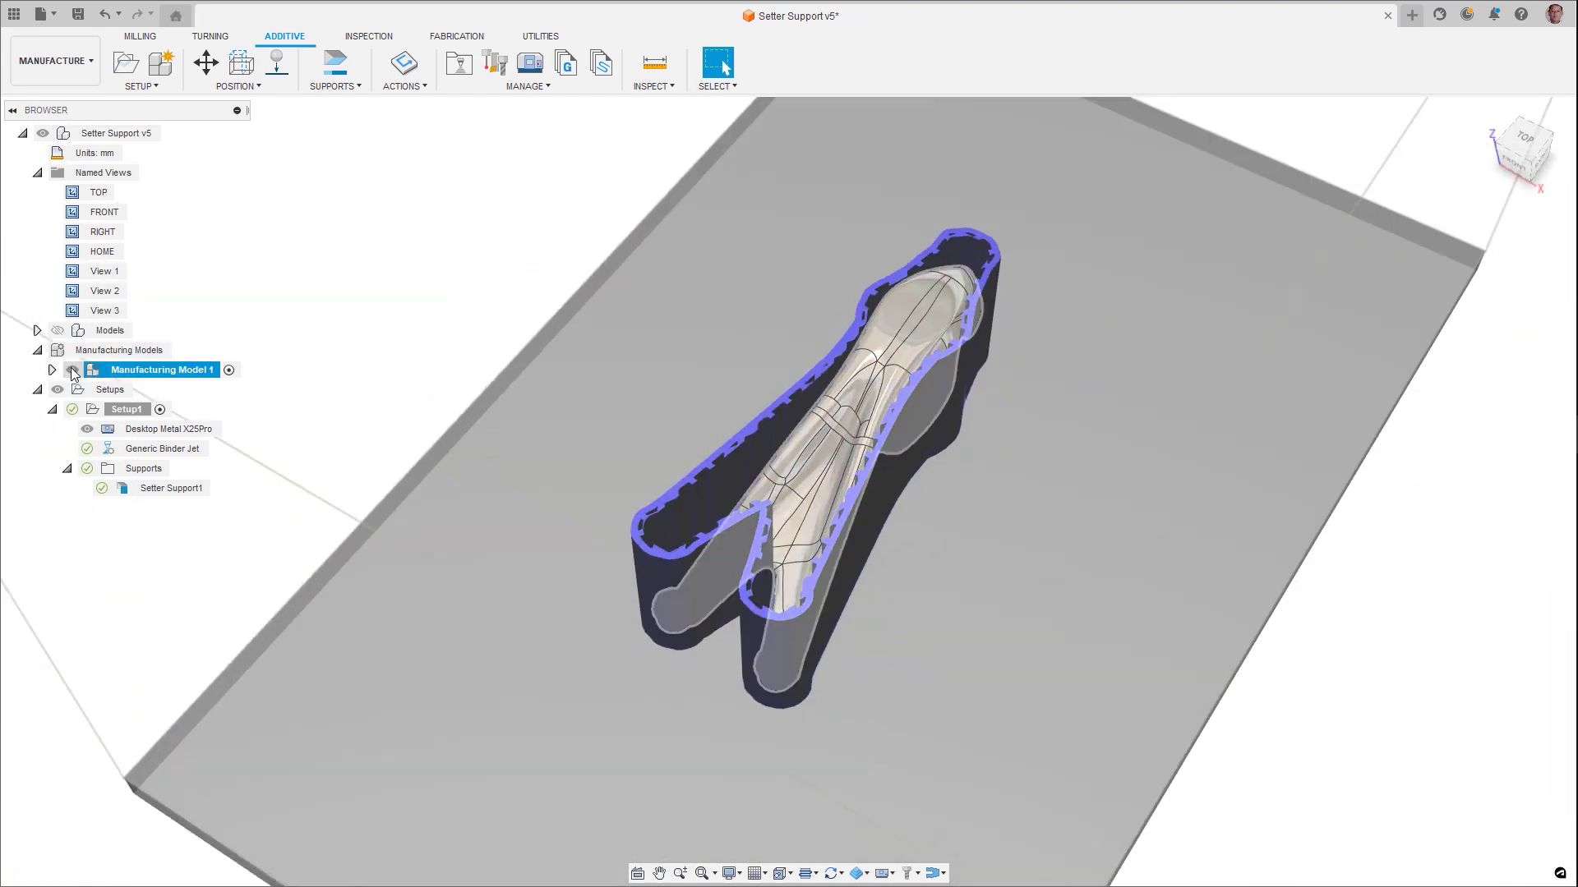
# Step: Briefly hide Manufacturing Model 1 to reveal the honeycomb, then edit Setter Support1
pyautogui.click(73, 371)
pyautogui.click(72, 371)
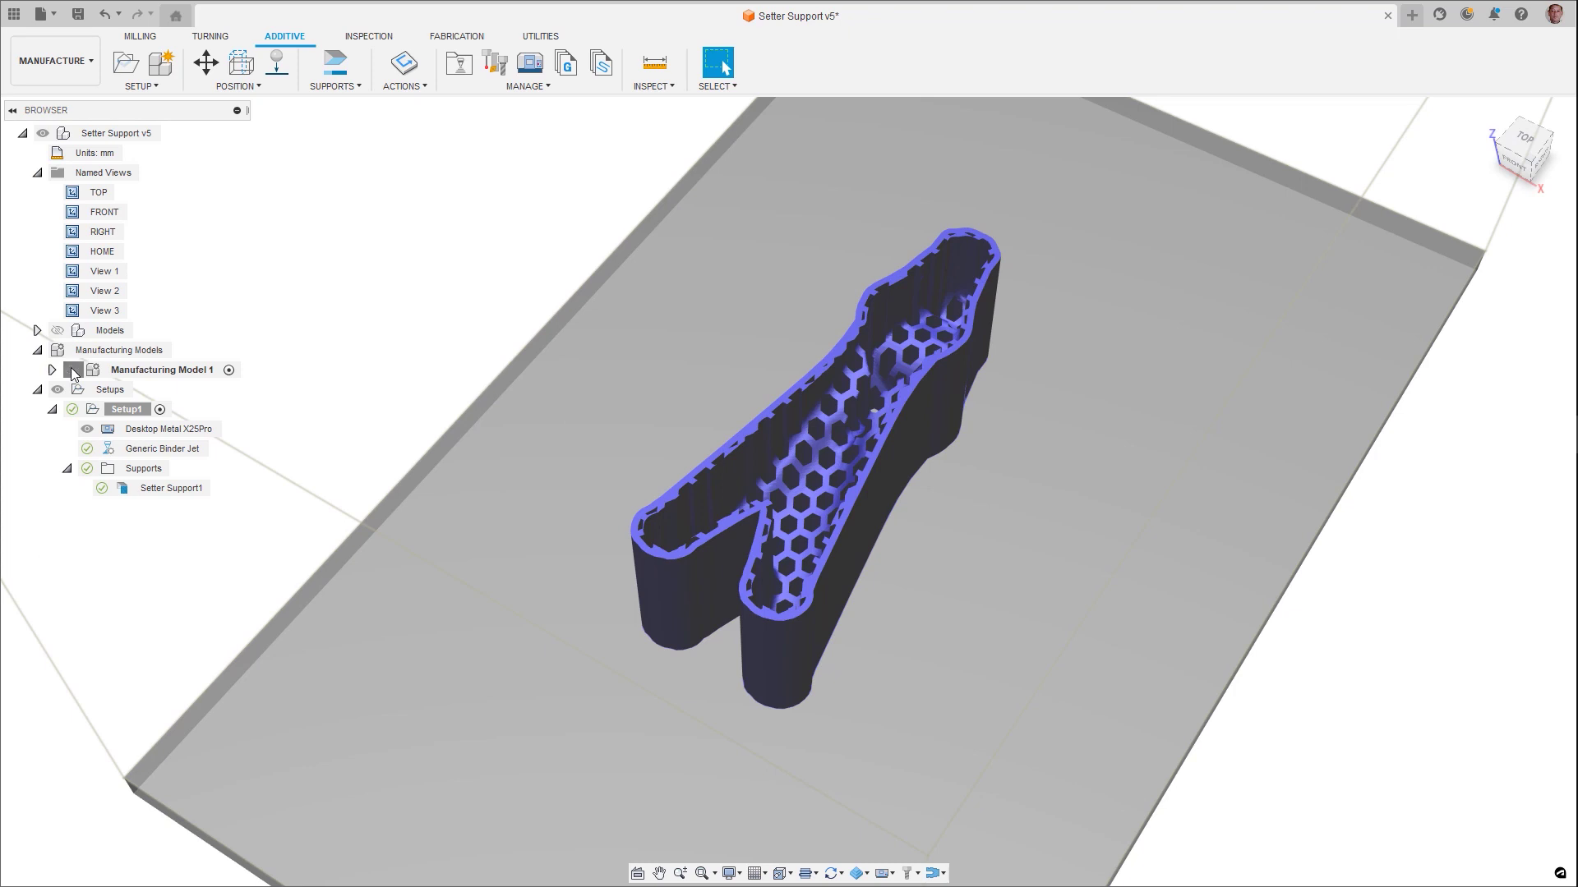
pyautogui.click(326, 87)
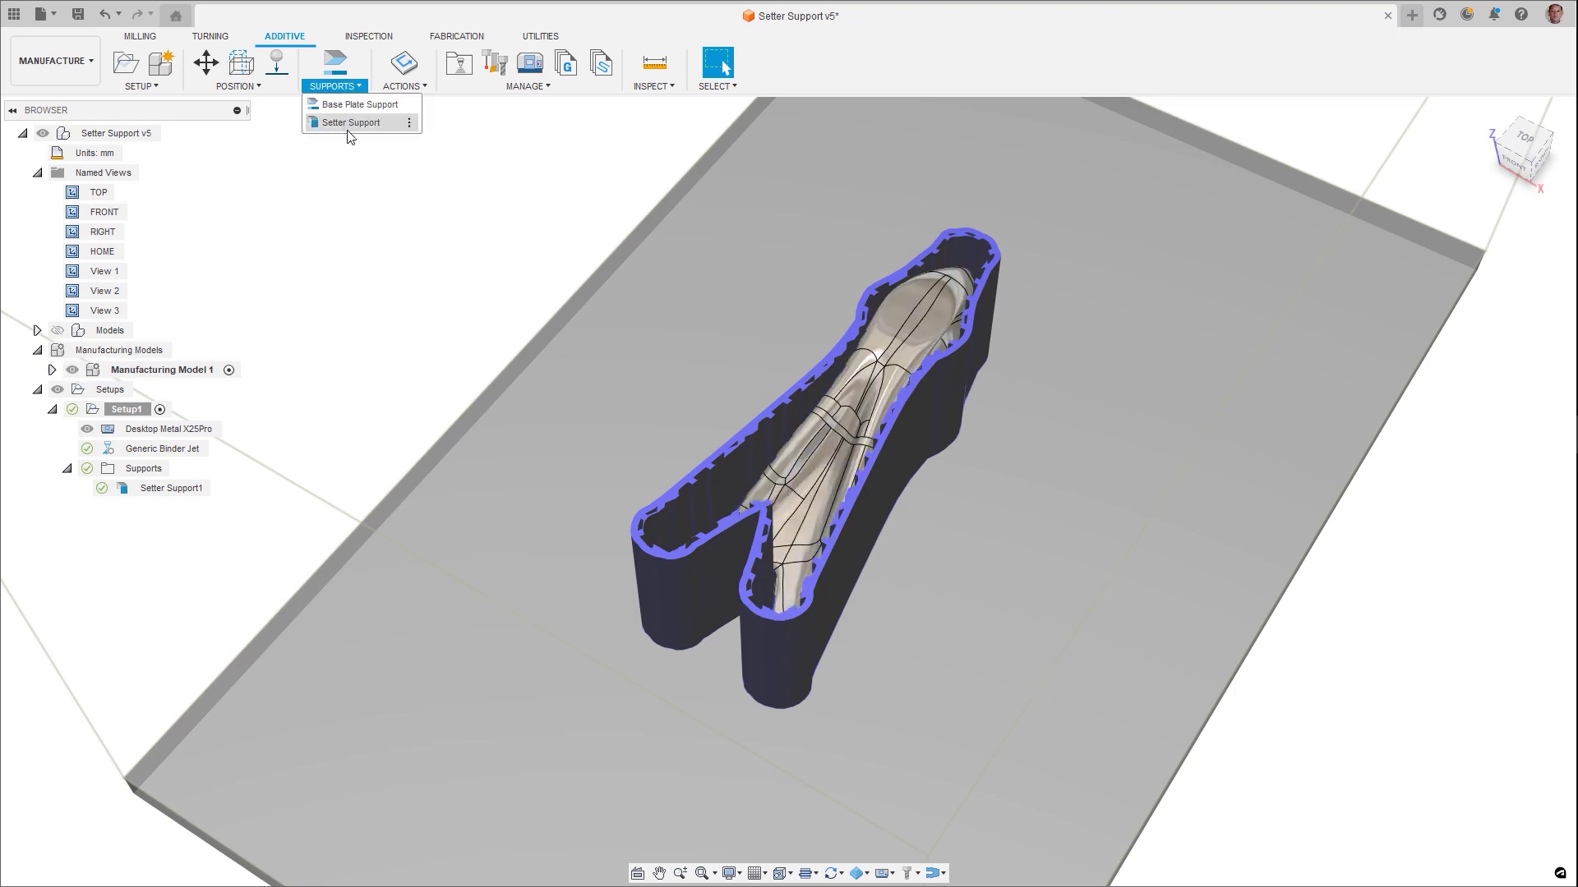
pyautogui.click(351, 123)
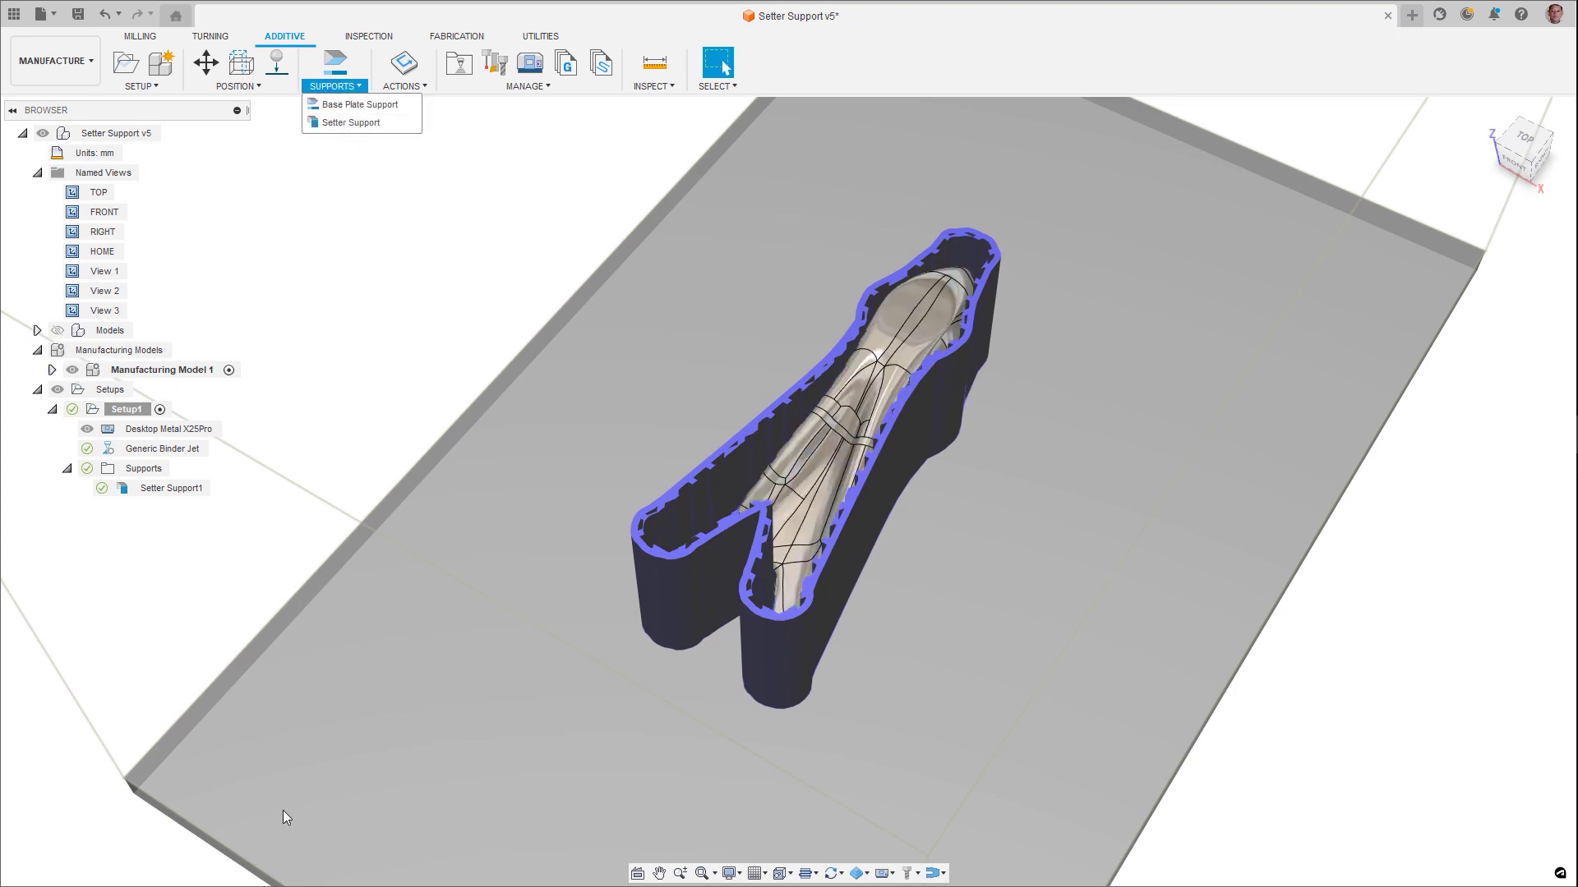
# Step: Review Z Overlap, bounding shape and fill pattern options, then section the part at 10 mm
pyautogui.click(892, 378)
pyautogui.click(1458, 237)
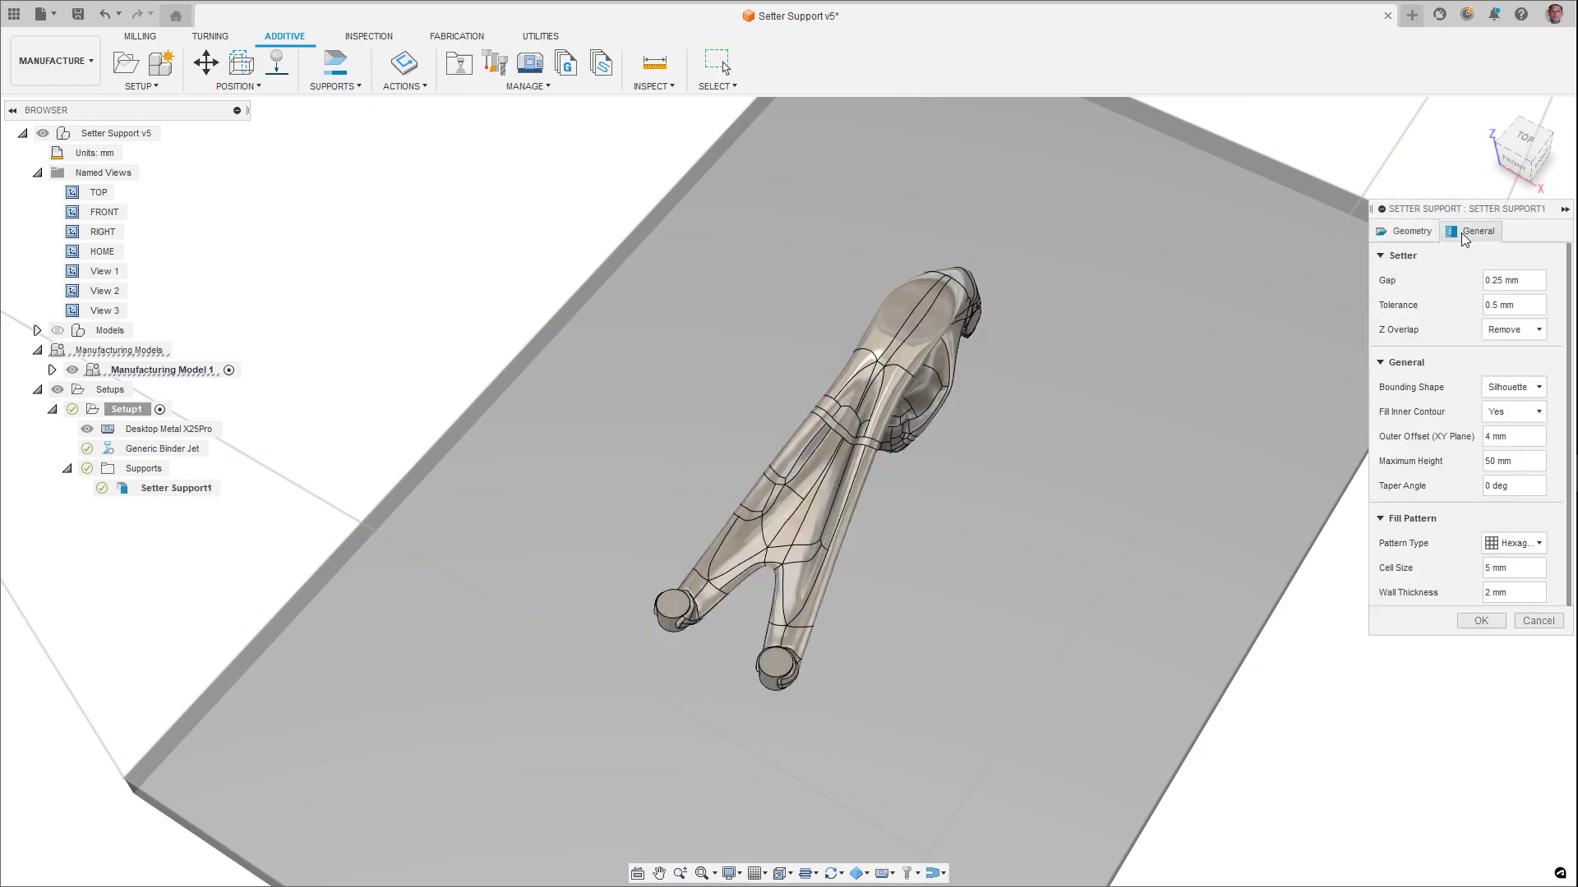
pyautogui.click(1517, 332)
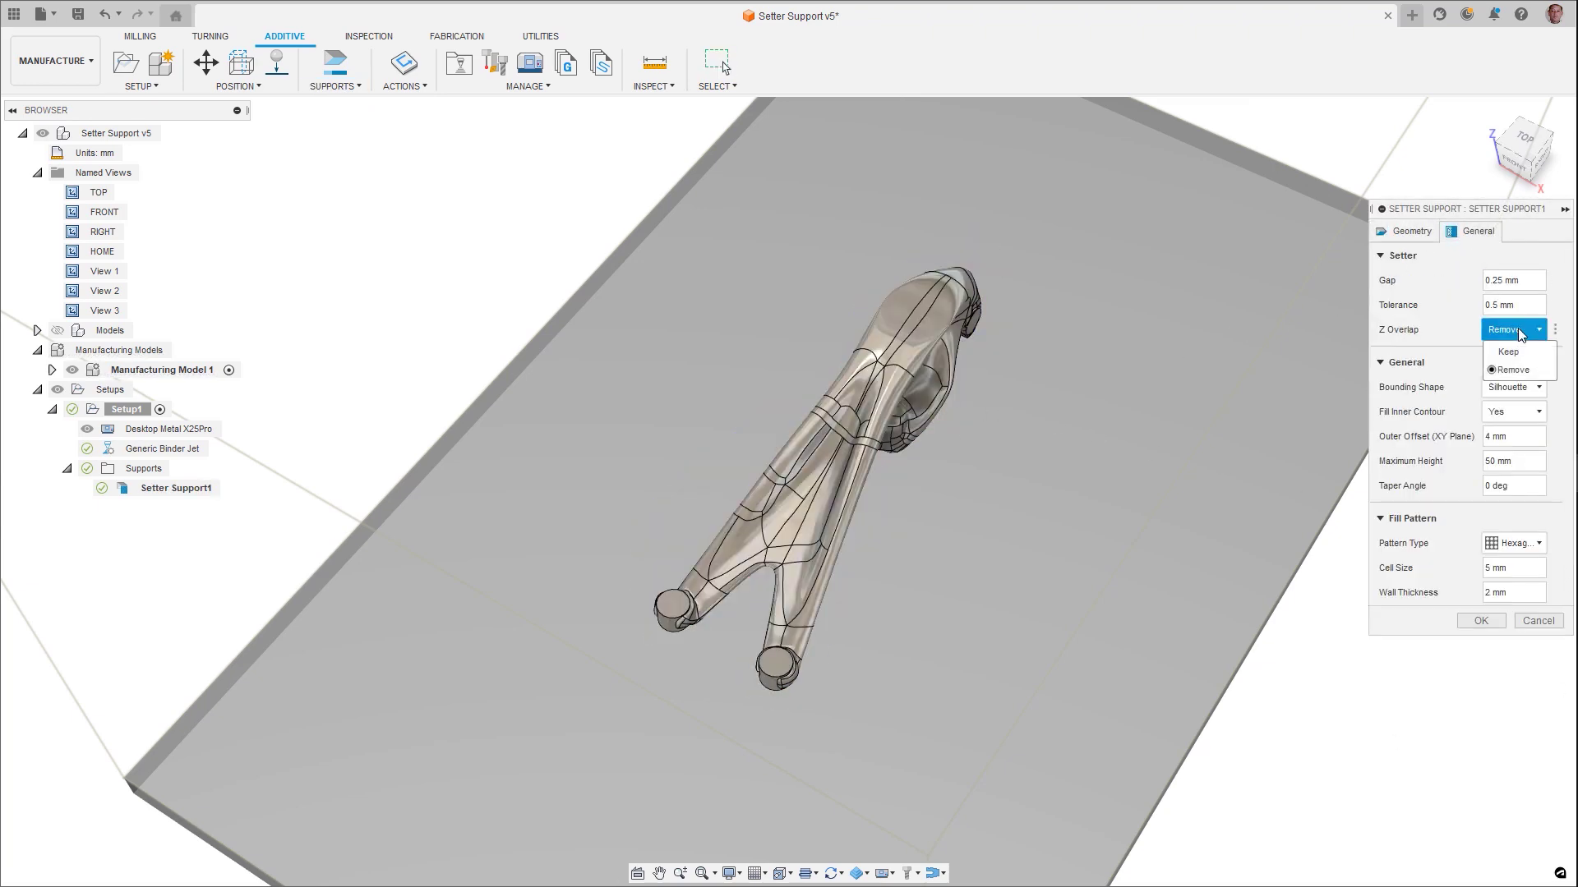
pyautogui.click(1512, 388)
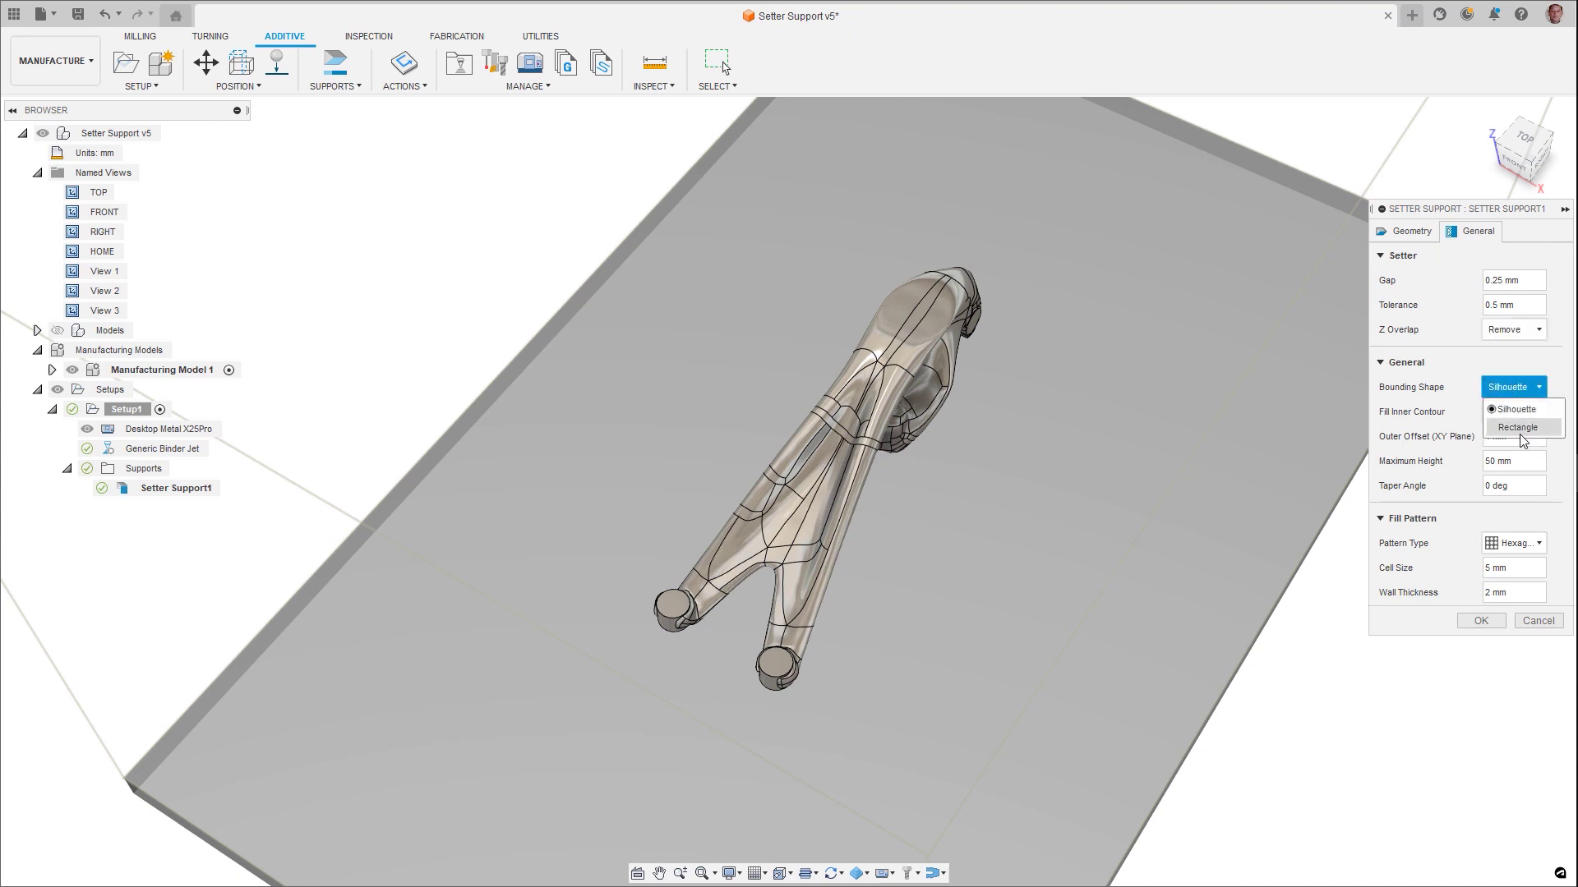
pyautogui.click(1534, 542)
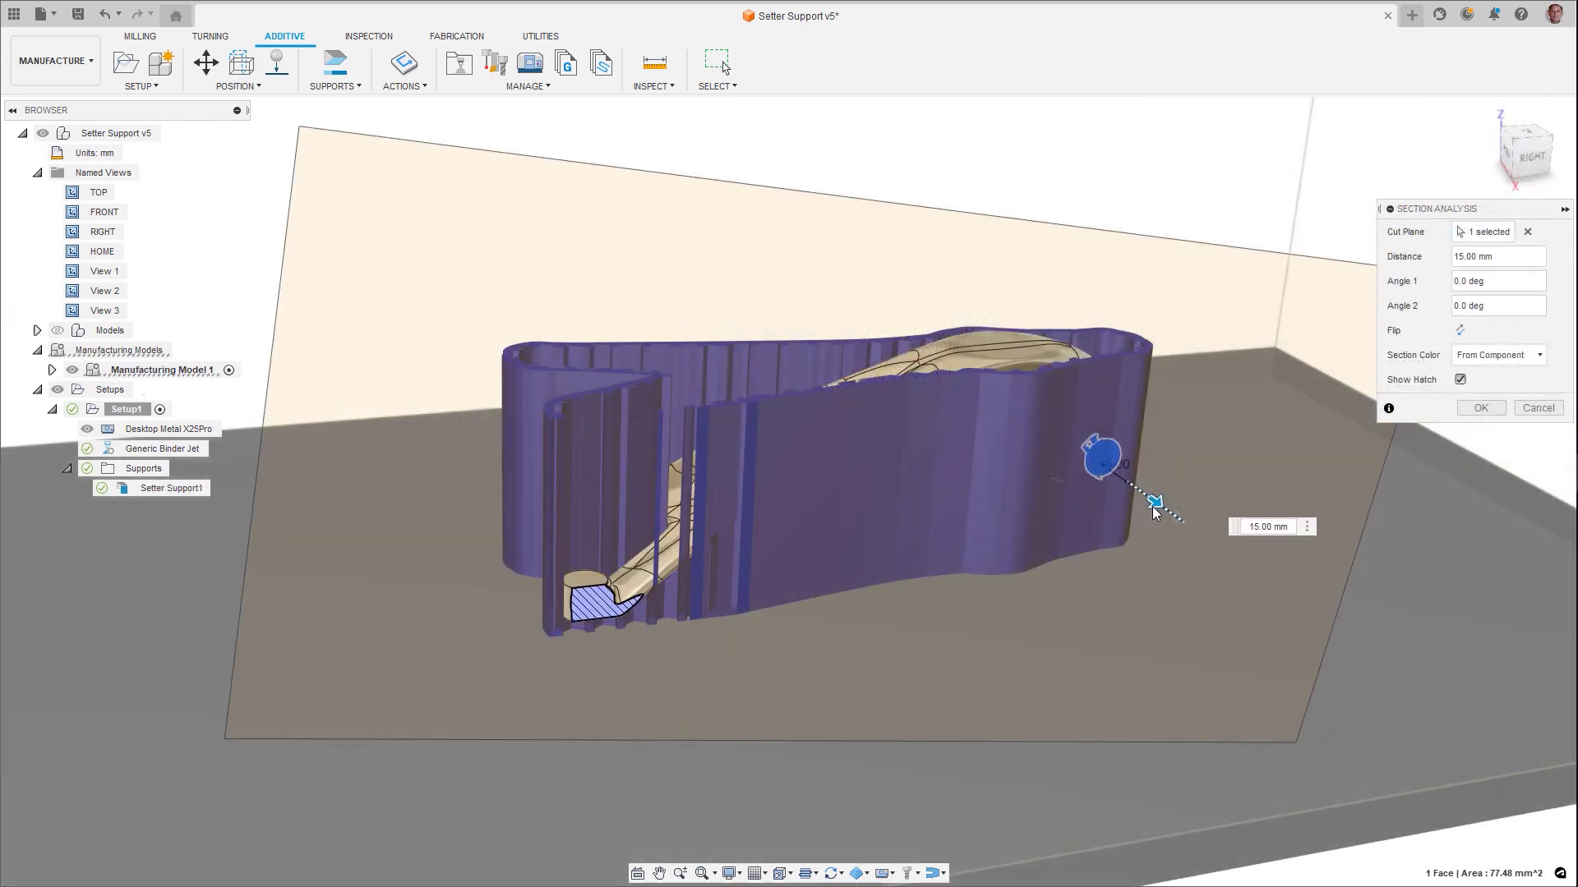
pyautogui.moveTo(1155, 513); pyautogui.dragTo(1111, 489)
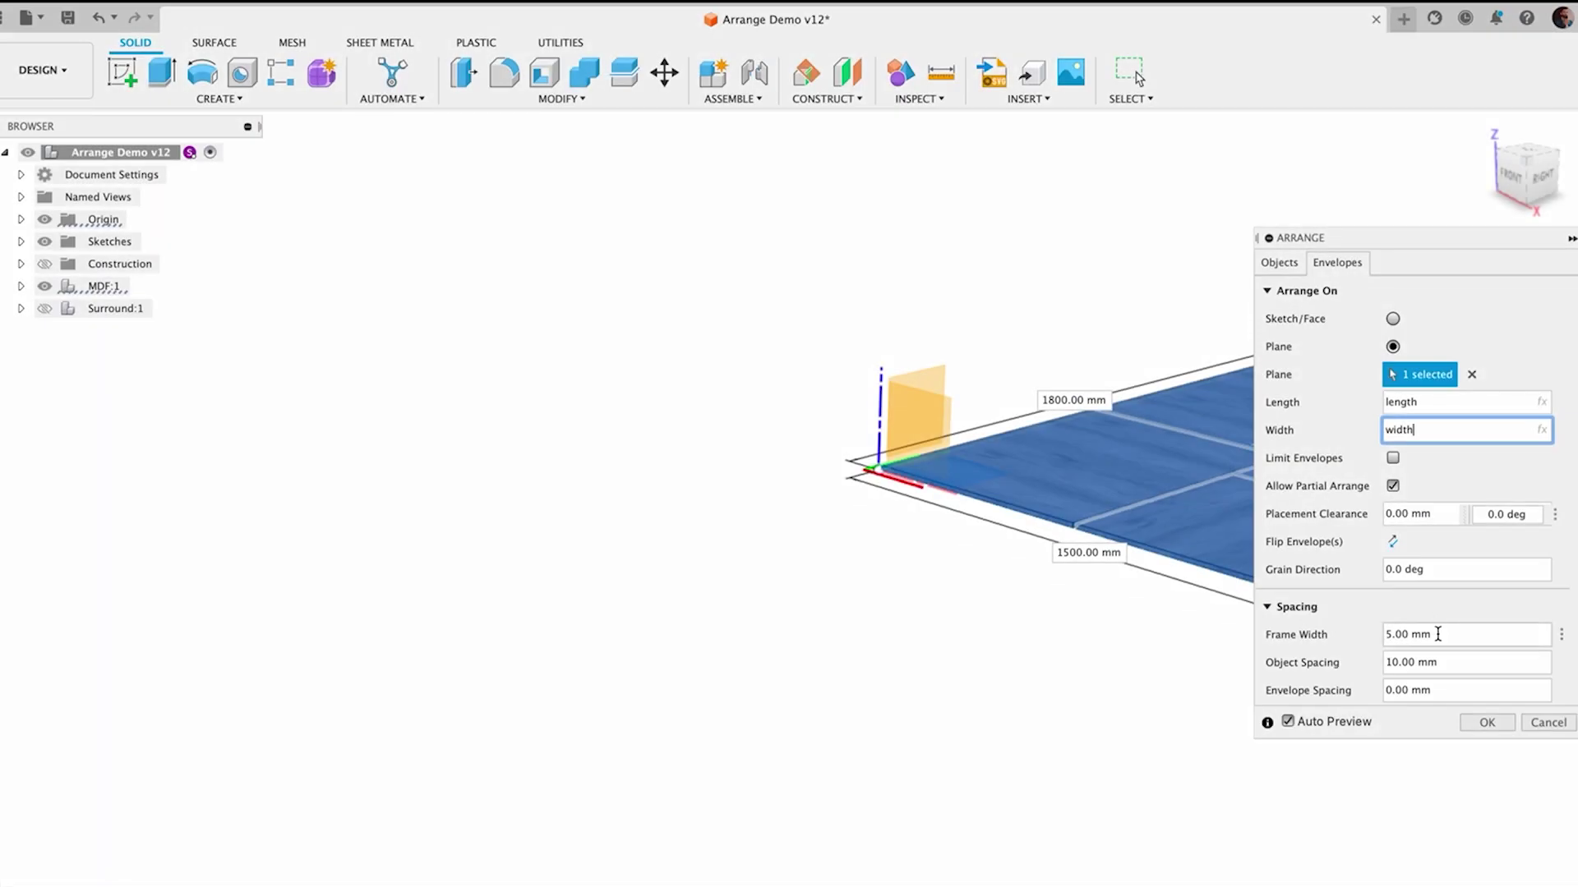
# Step: Set Frame Width to 'thickness * 2' and Object Spacing to 'thickness'
pyautogui.click(1438, 633)
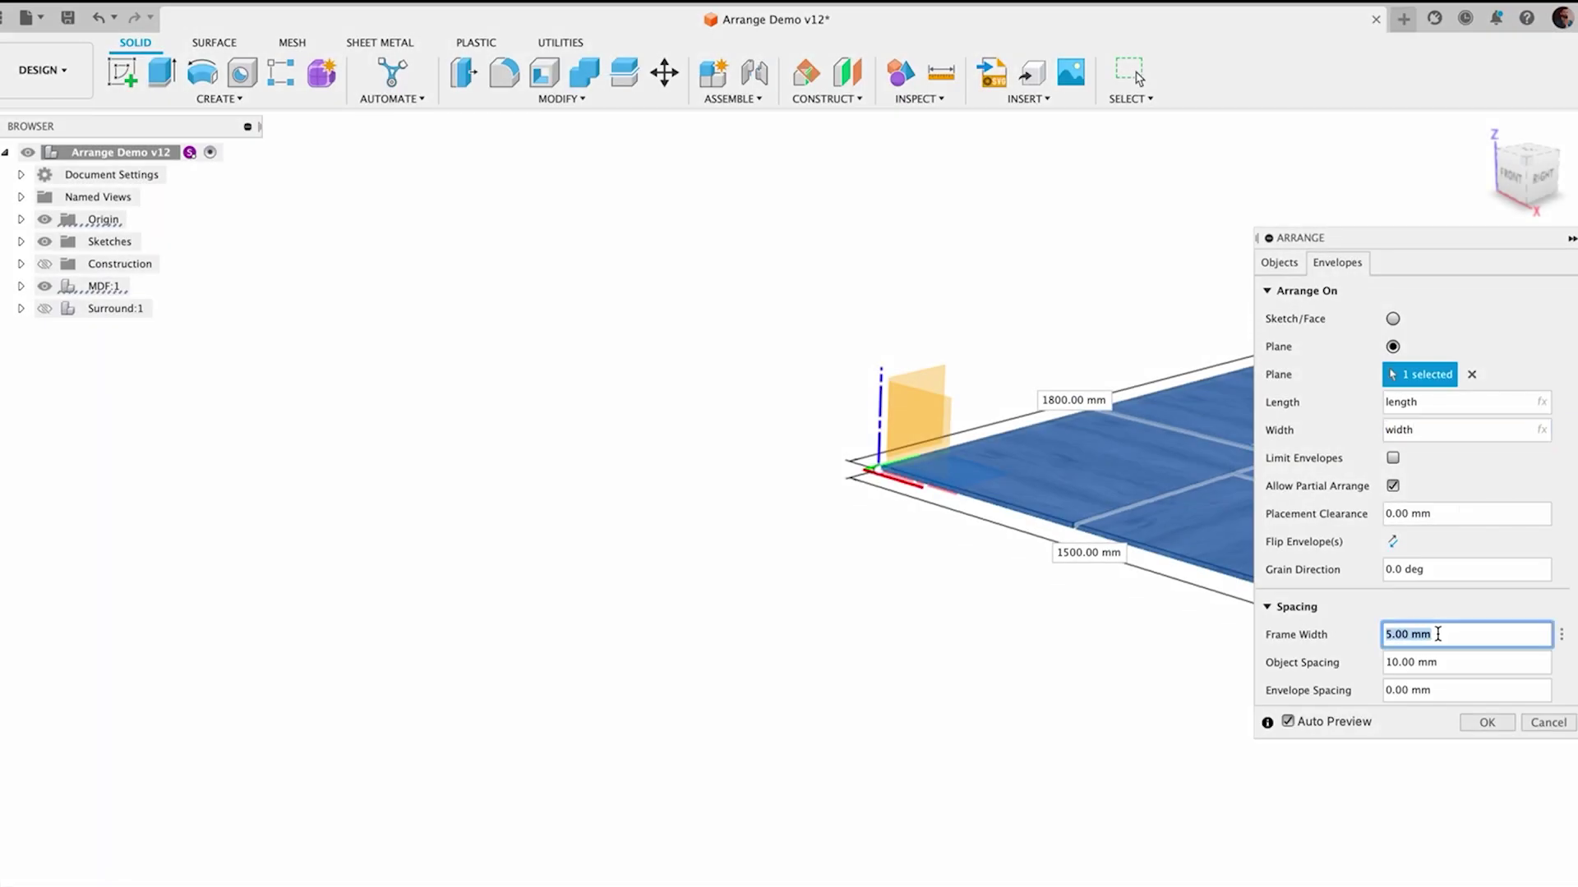
pyautogui.write('thickness')
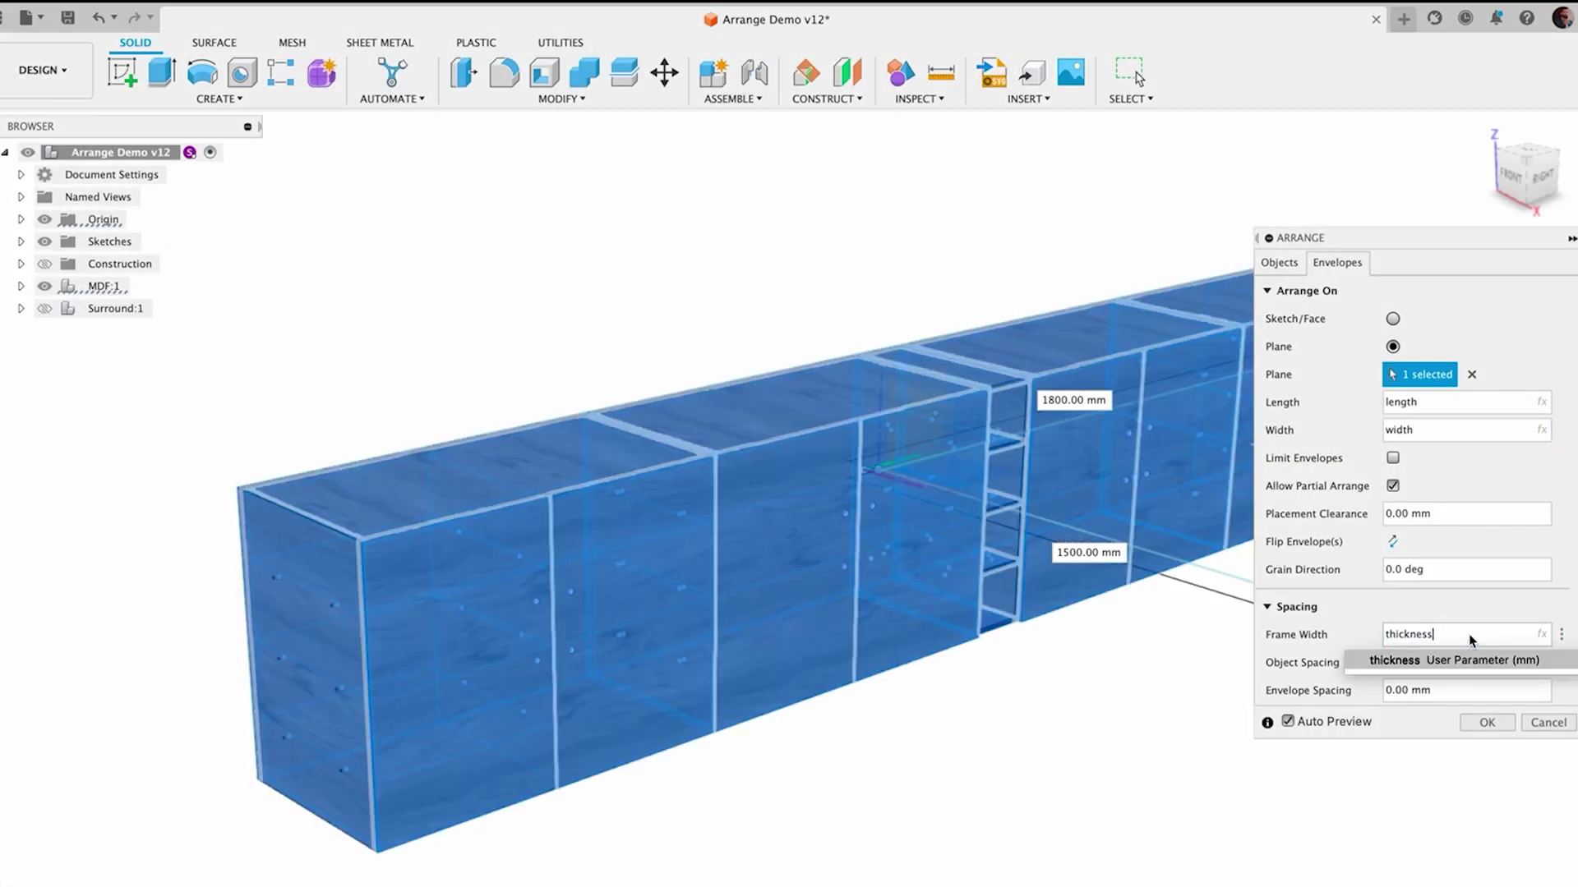
pyautogui.write(' *')
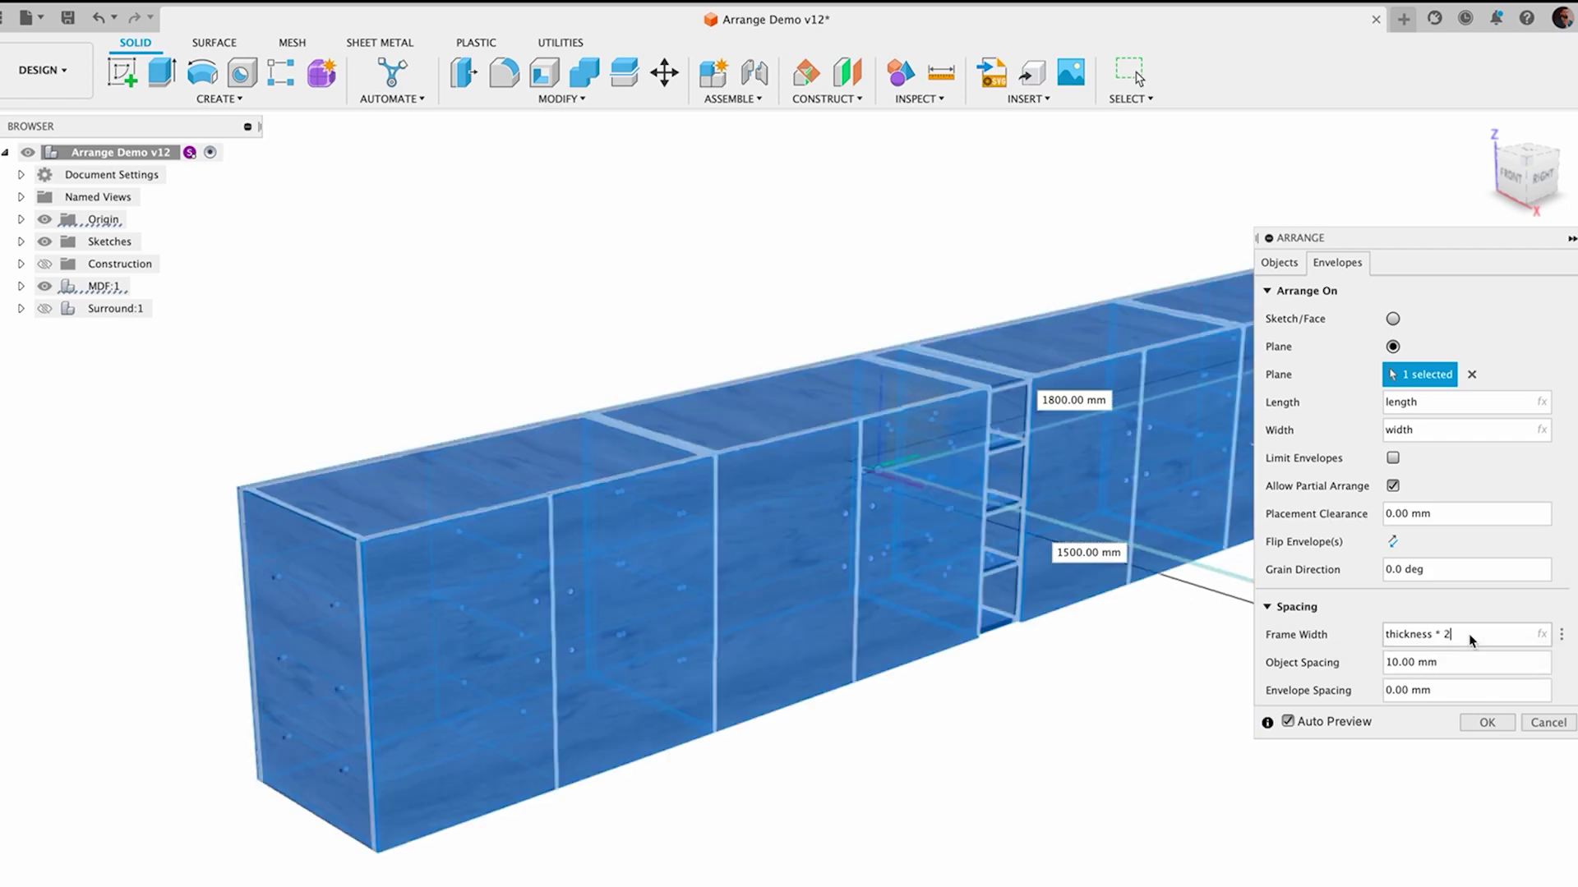
pyautogui.click(1466, 662)
pyautogui.write('thickness')
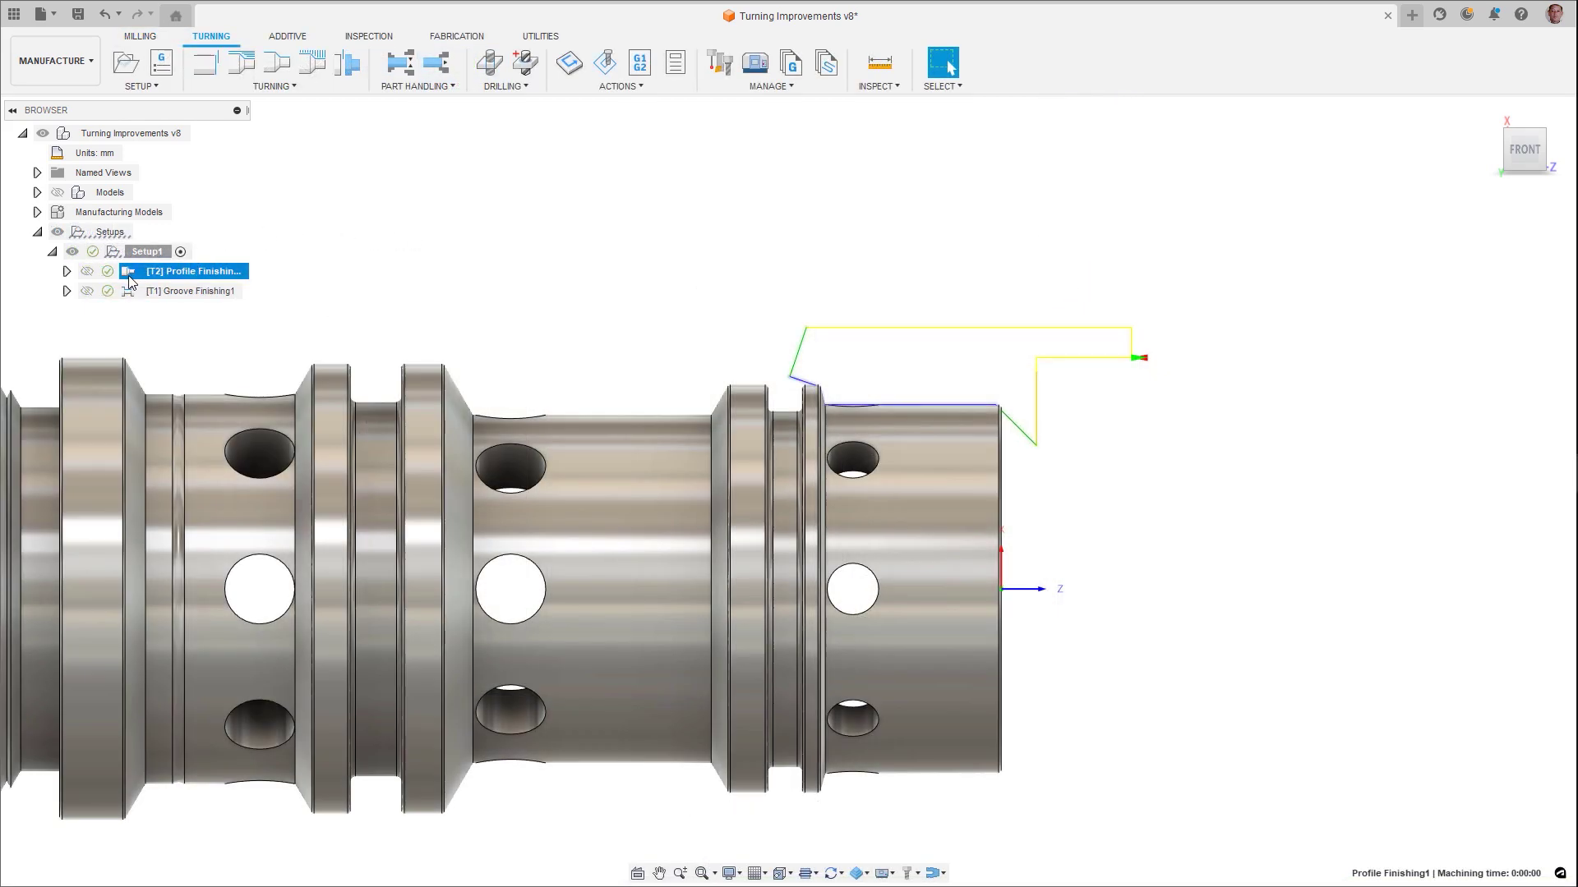
# Step: Set the Profile Finishing toolpath's leads to Use Fixed Lead Direction and regenerate it
pyautogui.doubleClick(129, 277)
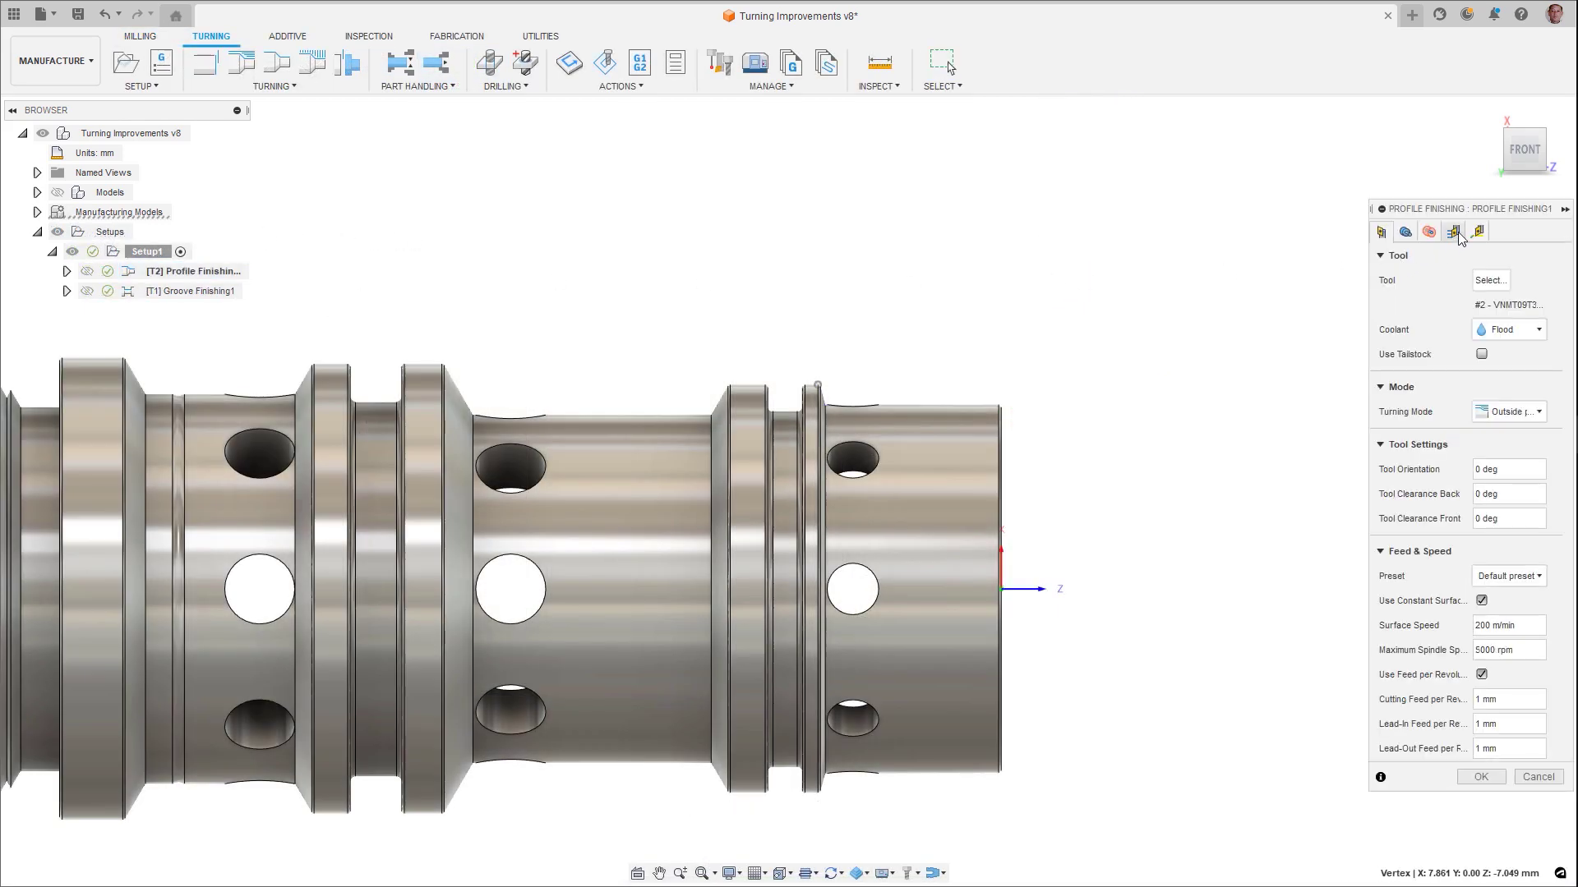
pyautogui.click(1477, 231)
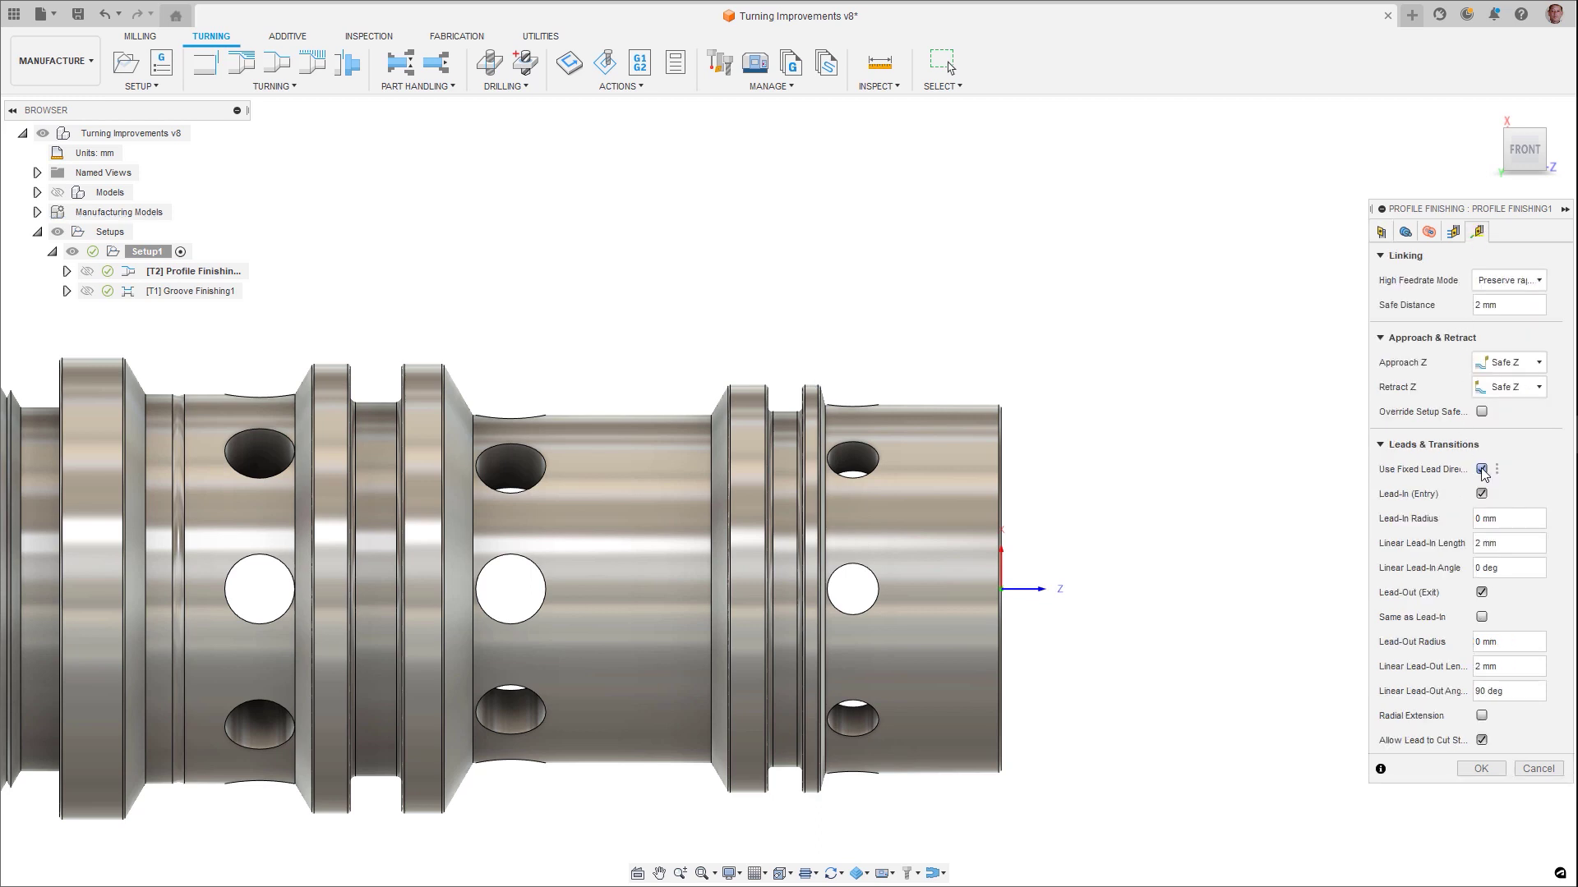
pyautogui.click(1476, 768)
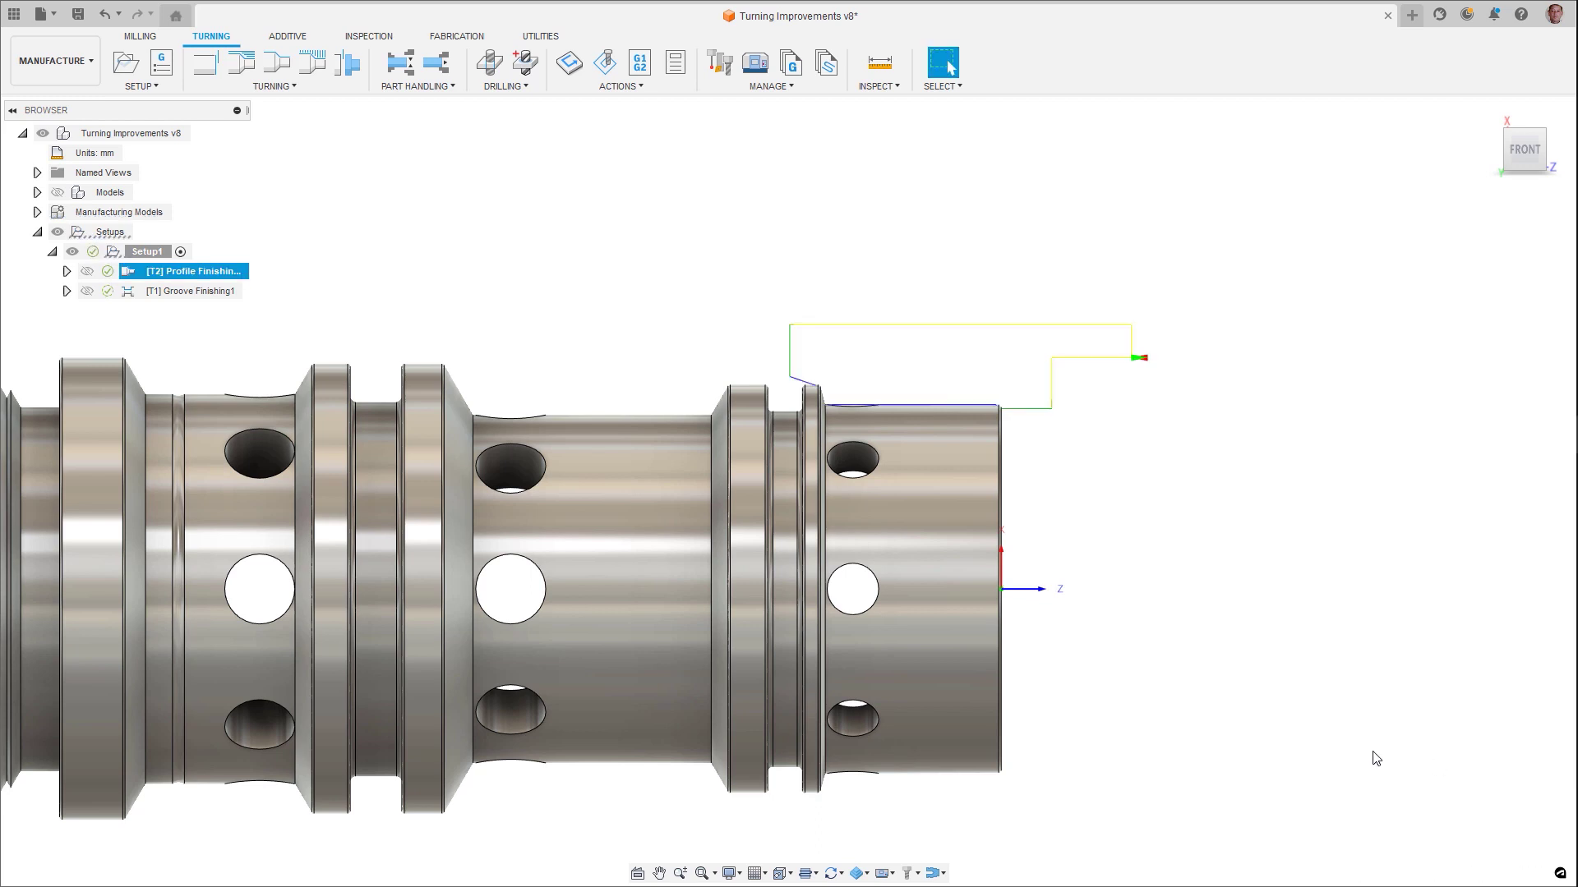
# Step: Apply Use Fixed Lead Direction to the Groove Finishing1 toolpath's leads and regenerate it
pyautogui.click(185, 291)
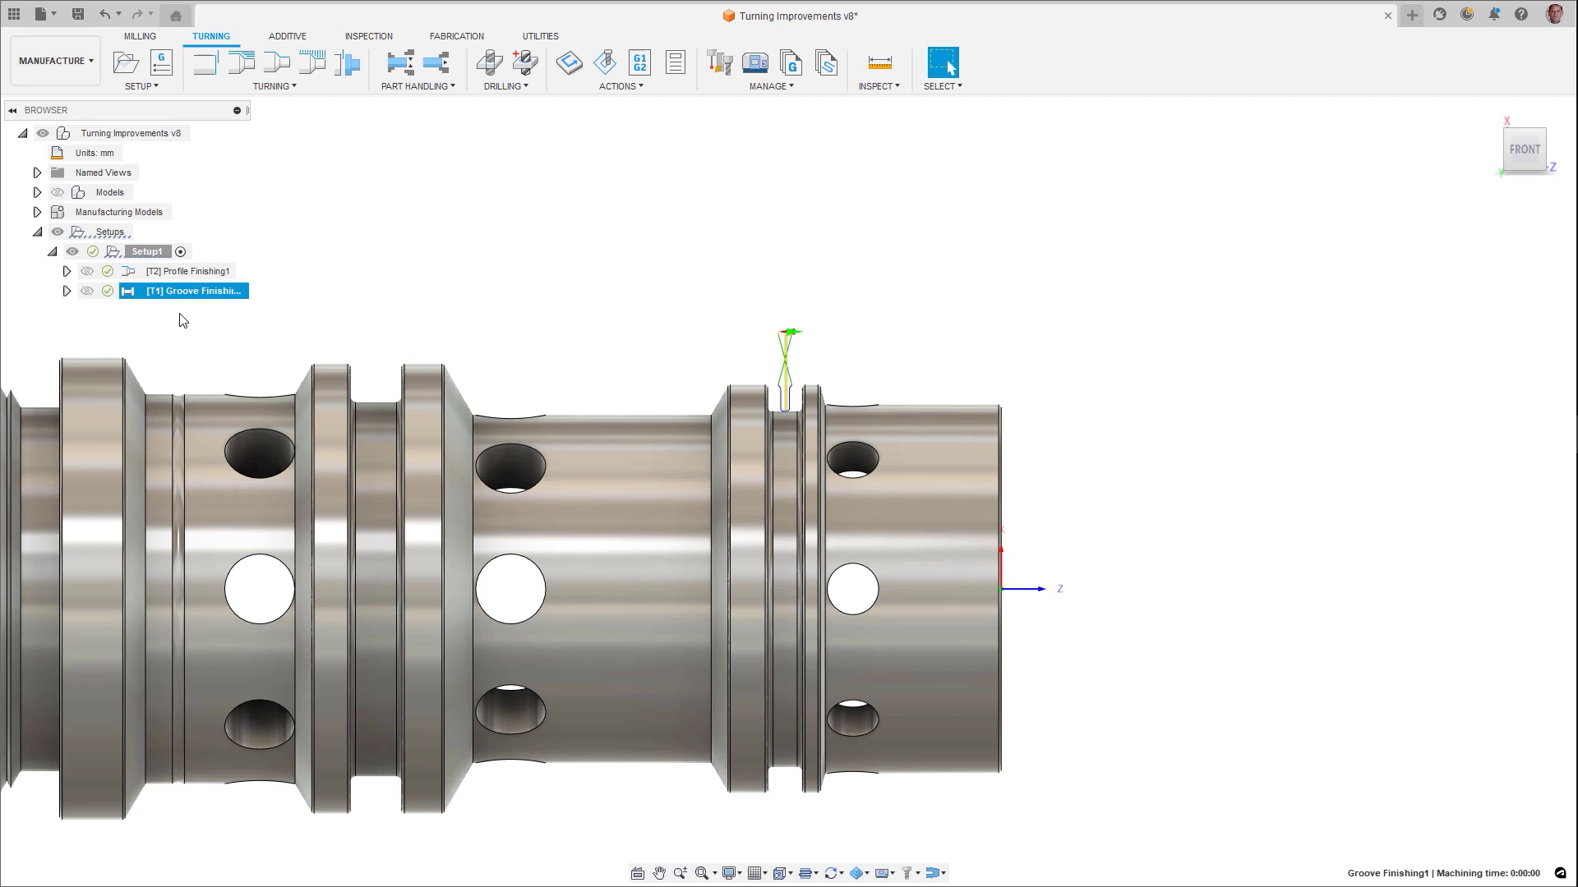
pyautogui.doubleClick(131, 294)
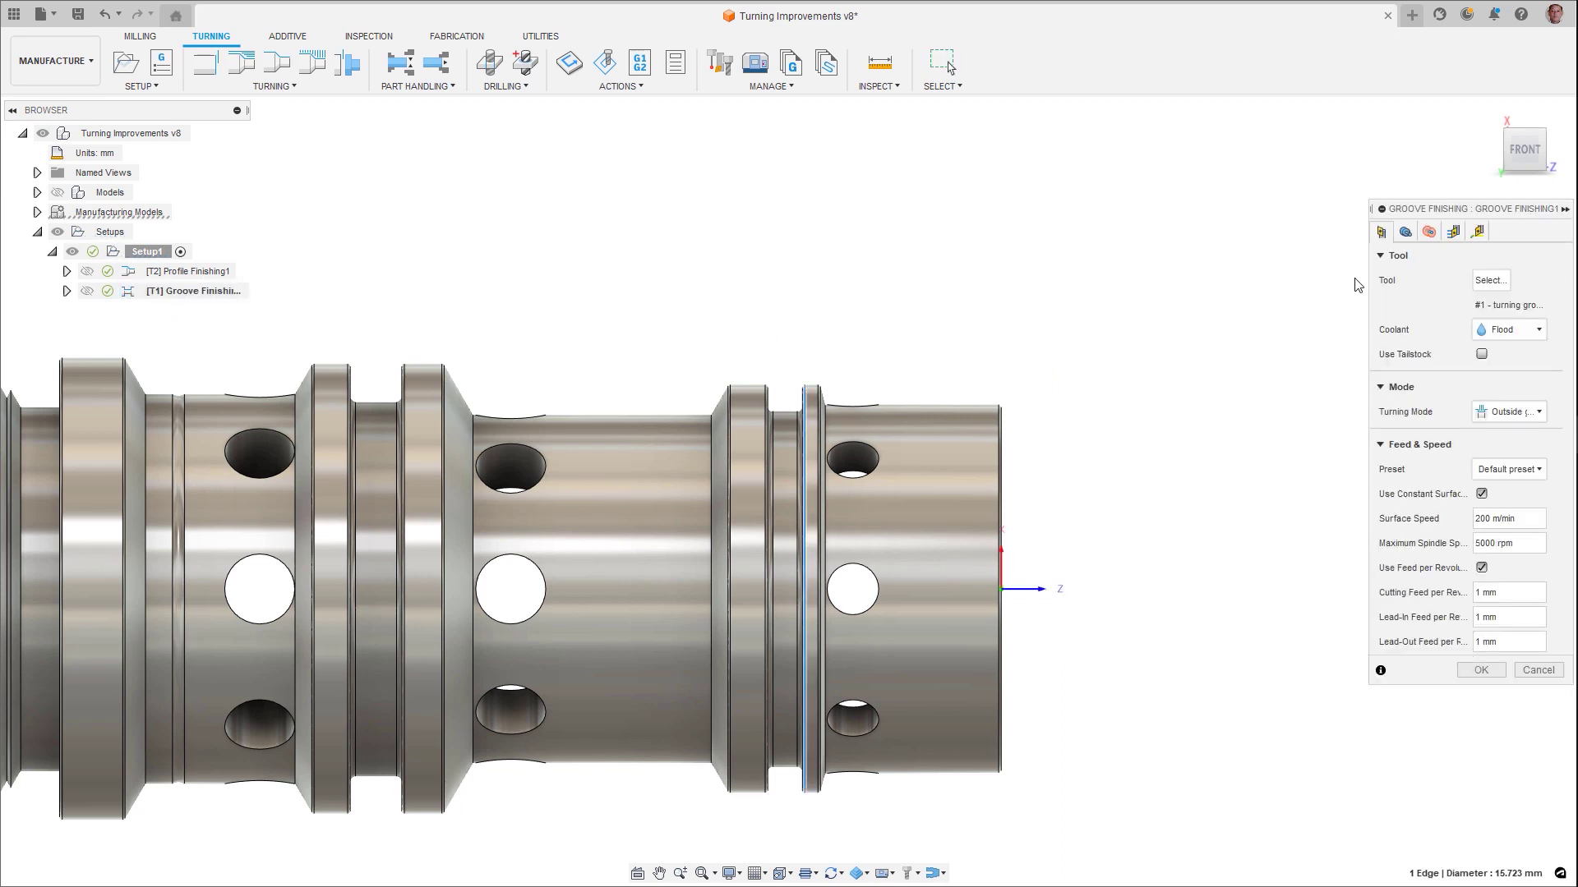
pyautogui.click(1476, 233)
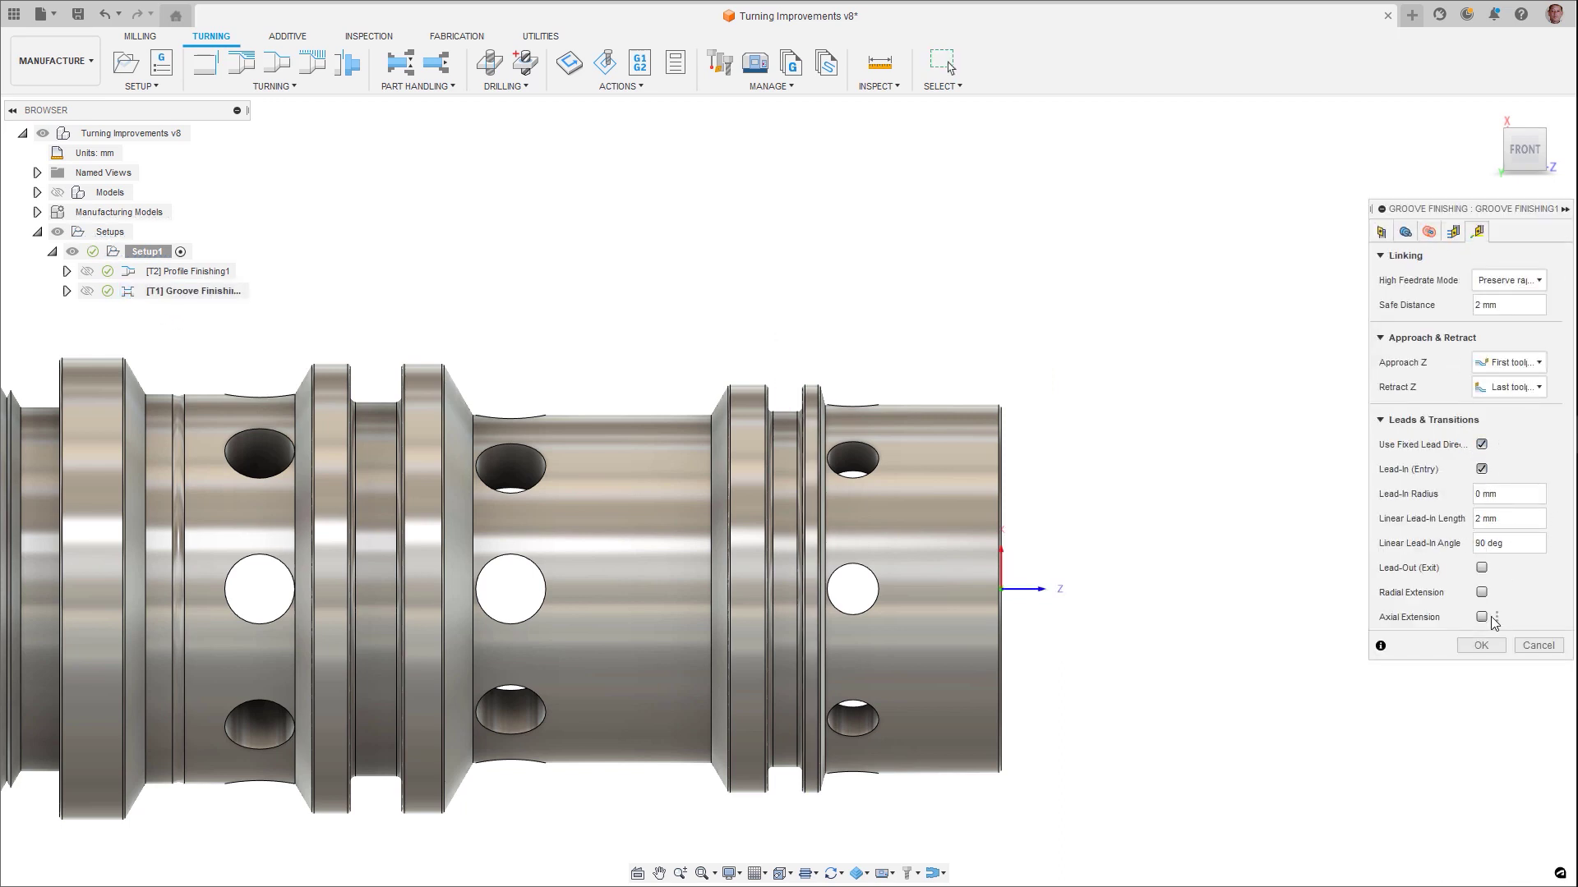
pyautogui.click(1479, 646)
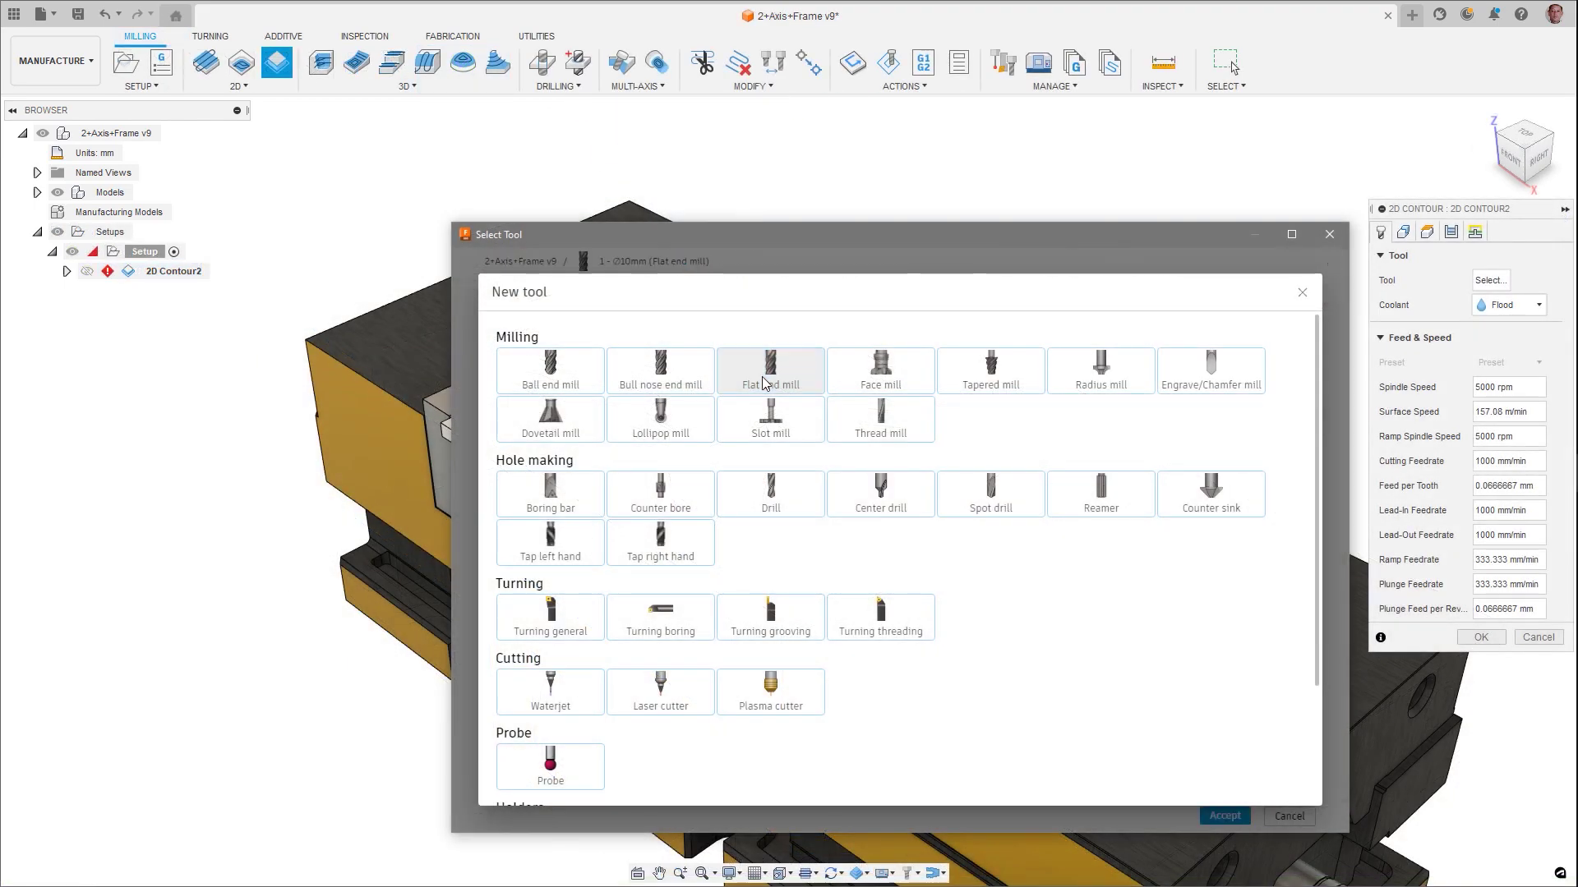
# Step: Create a 6 mm flat end mill with lengths 75, 35 and 20 mm
pyautogui.click(762, 377)
pyautogui.click(572, 293)
pyautogui.doubleClick(624, 528)
pyautogui.write('6')
pyautogui.press('Tab')
pyautogui.press('Tab')
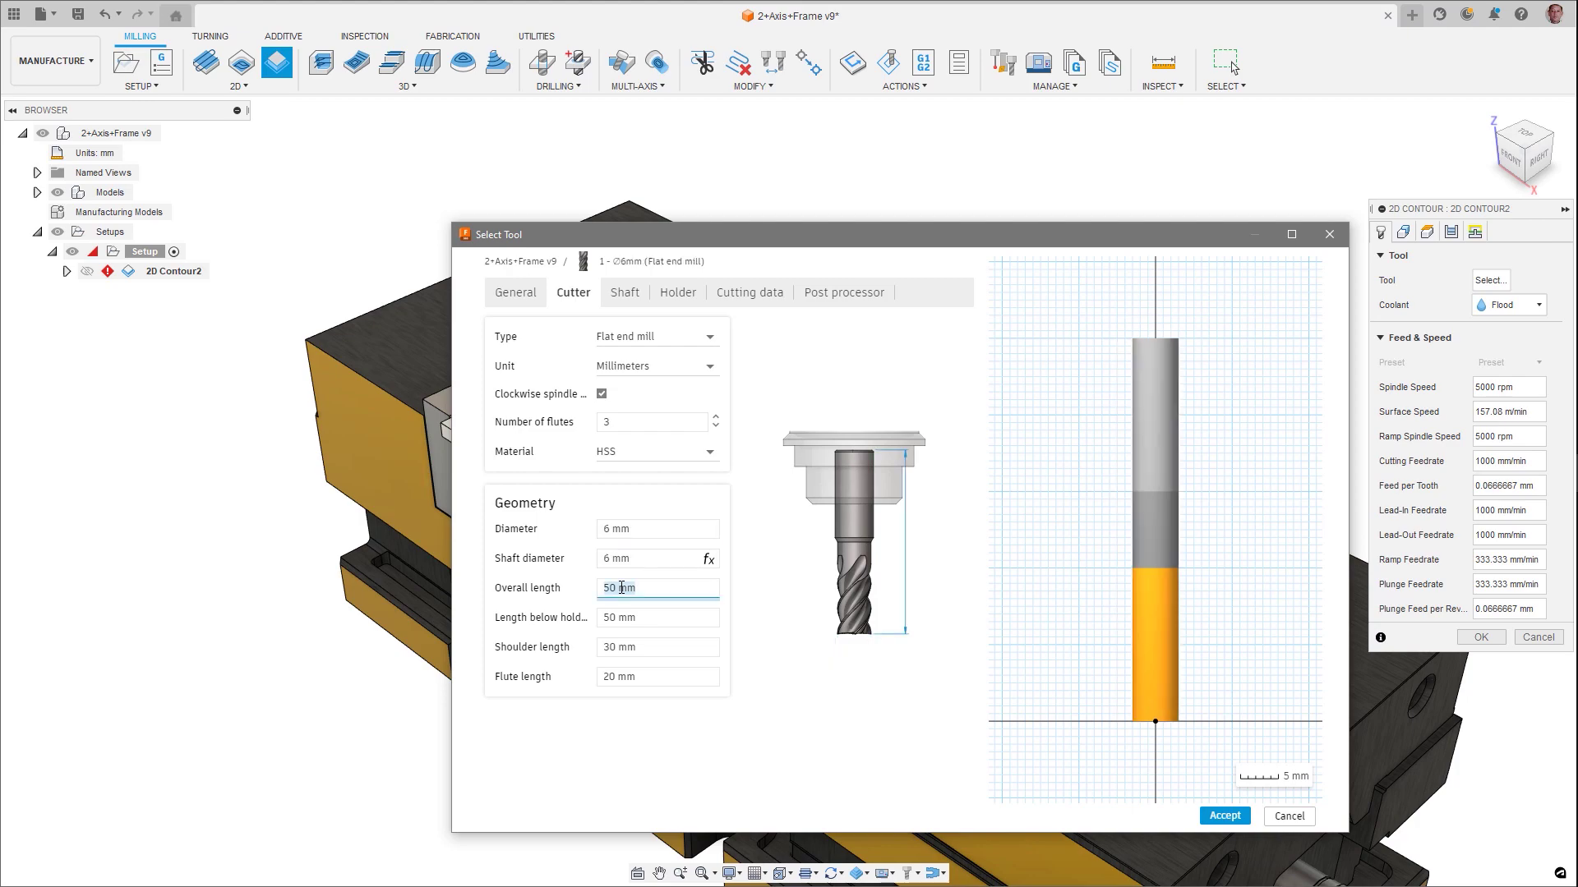
pyautogui.press('Tab')
pyautogui.write('35')
pyautogui.press('Tab')
pyautogui.write('20')
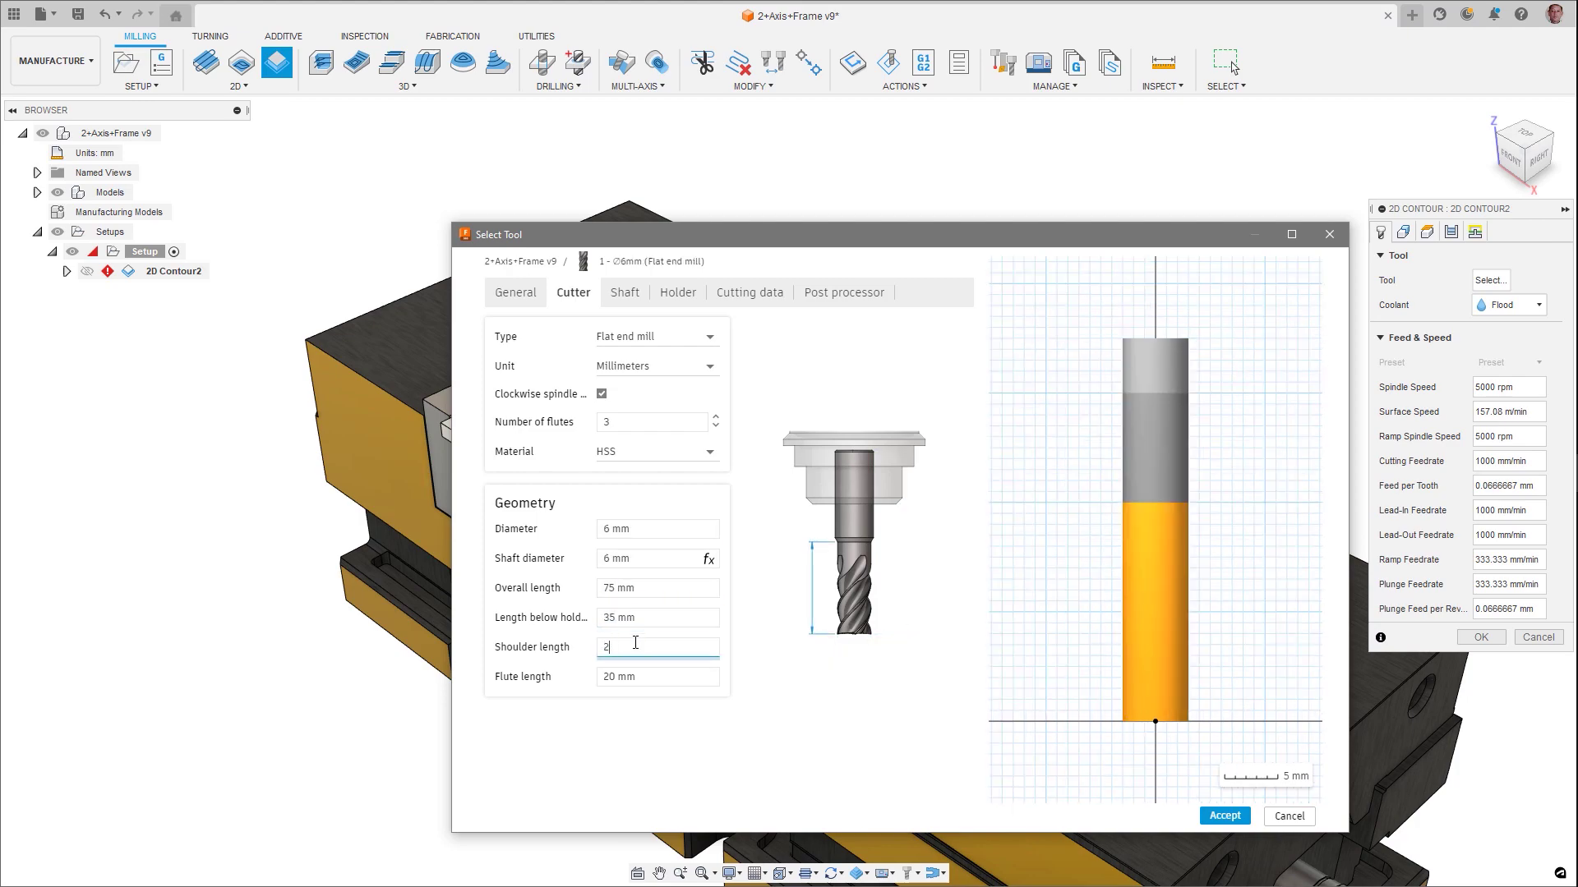
pyautogui.press('Tab')
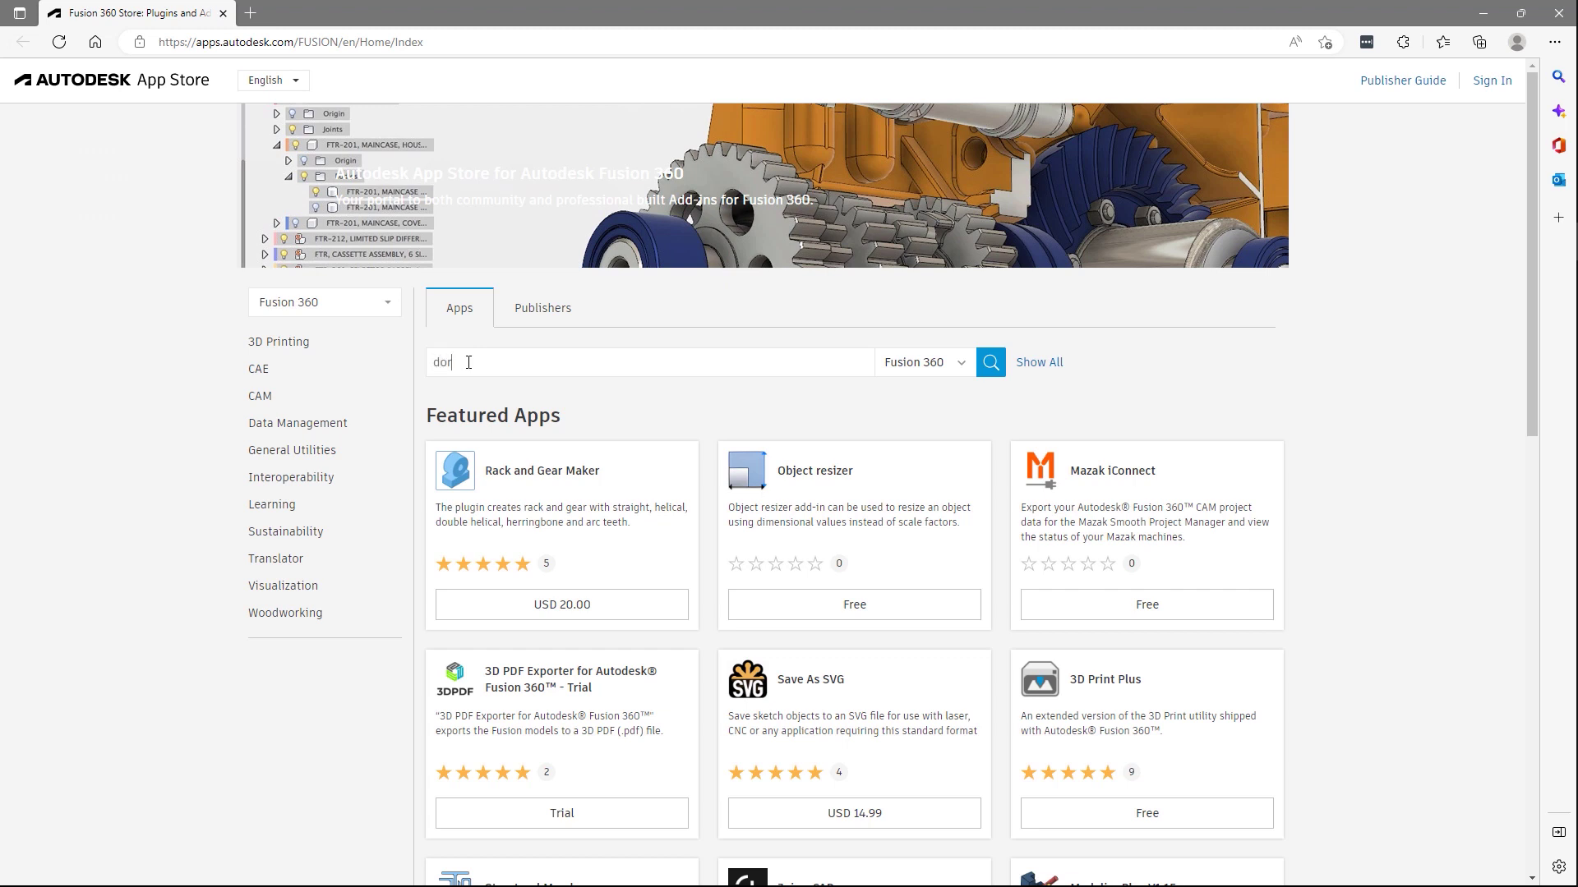
# Step: Search the Autodesk App Store for 'dormer' and open the Dormer Pramet Tool Library
pyautogui.click(468, 362)
pyautogui.write('dormer')
pyautogui.press('Return')
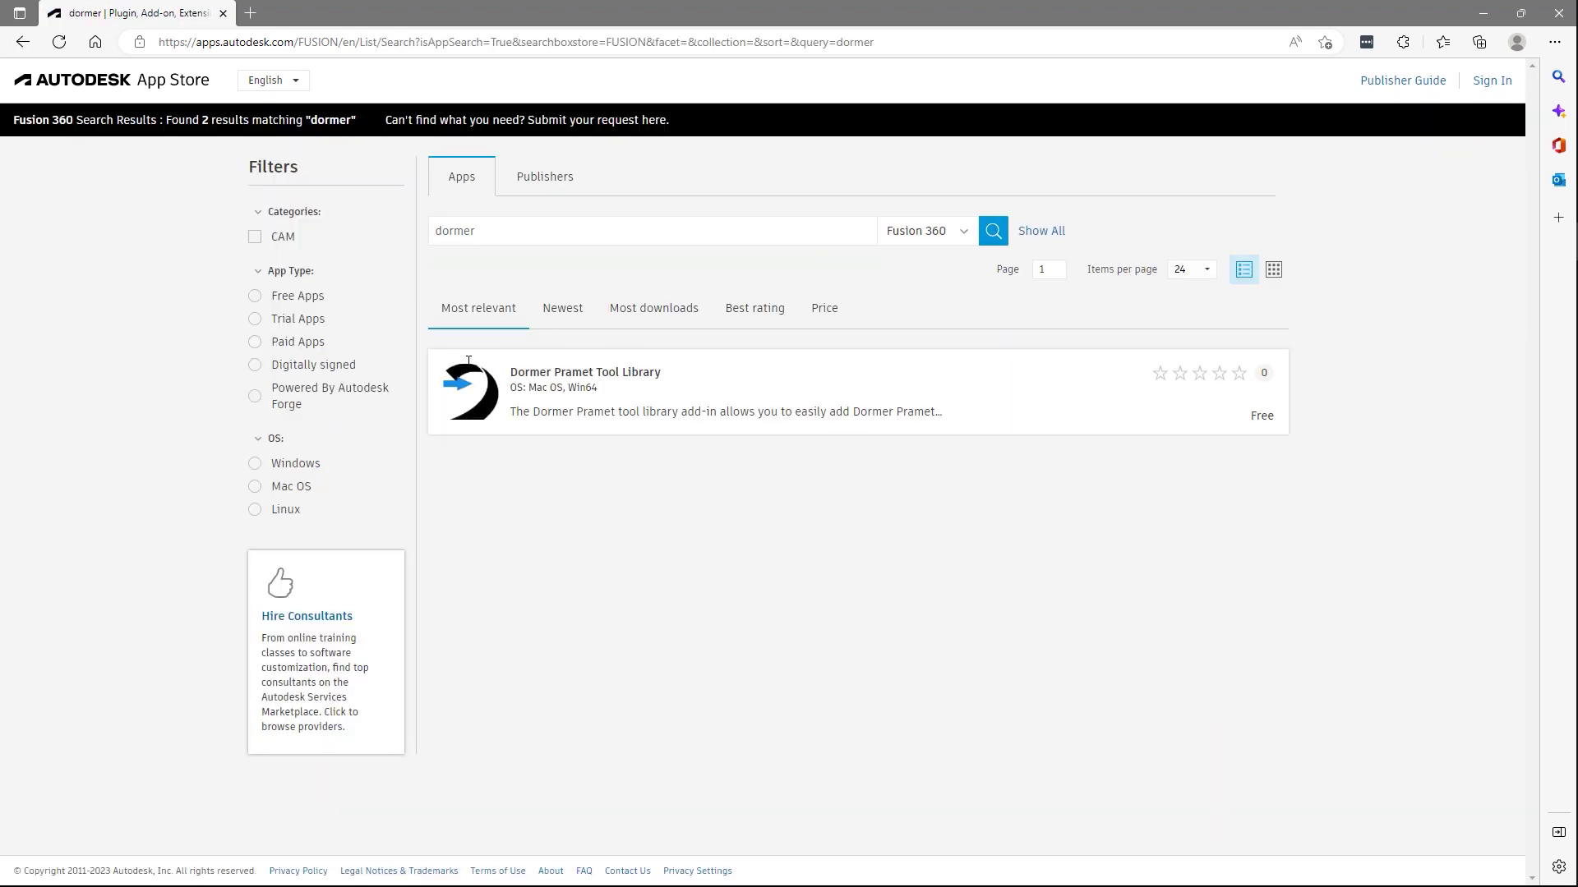
pyautogui.click(515, 390)
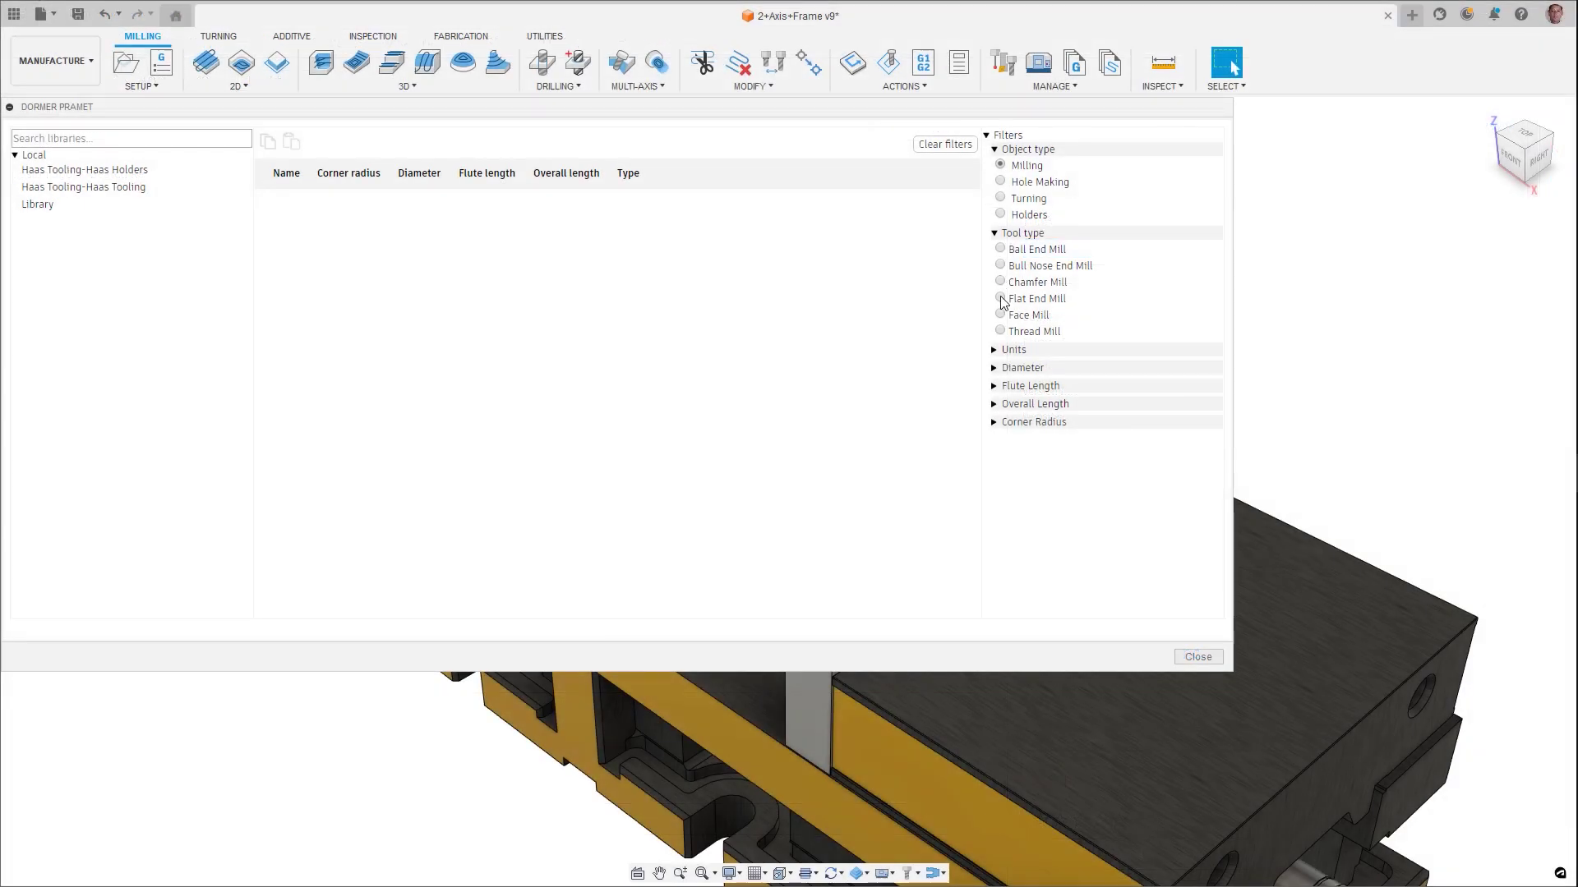
# Step: Filter Dormer Pramet to flat end mills with diameter equal to 6, then add the first tool to Local > Library
pyautogui.click(1000, 299)
pyautogui.click(995, 370)
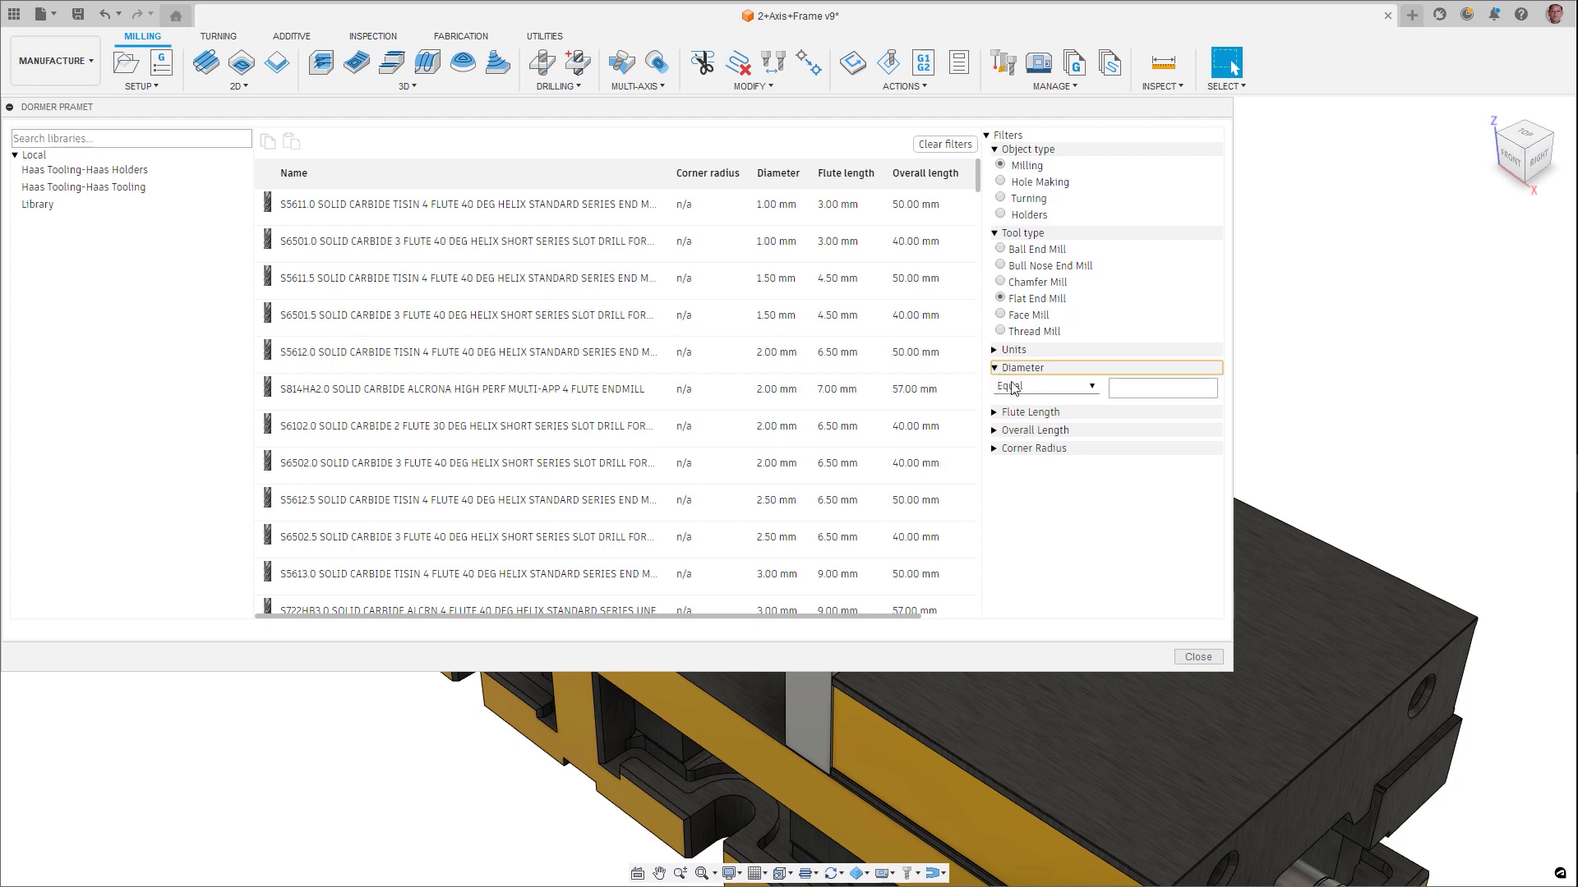
pyautogui.click(1135, 392)
pyautogui.write('6')
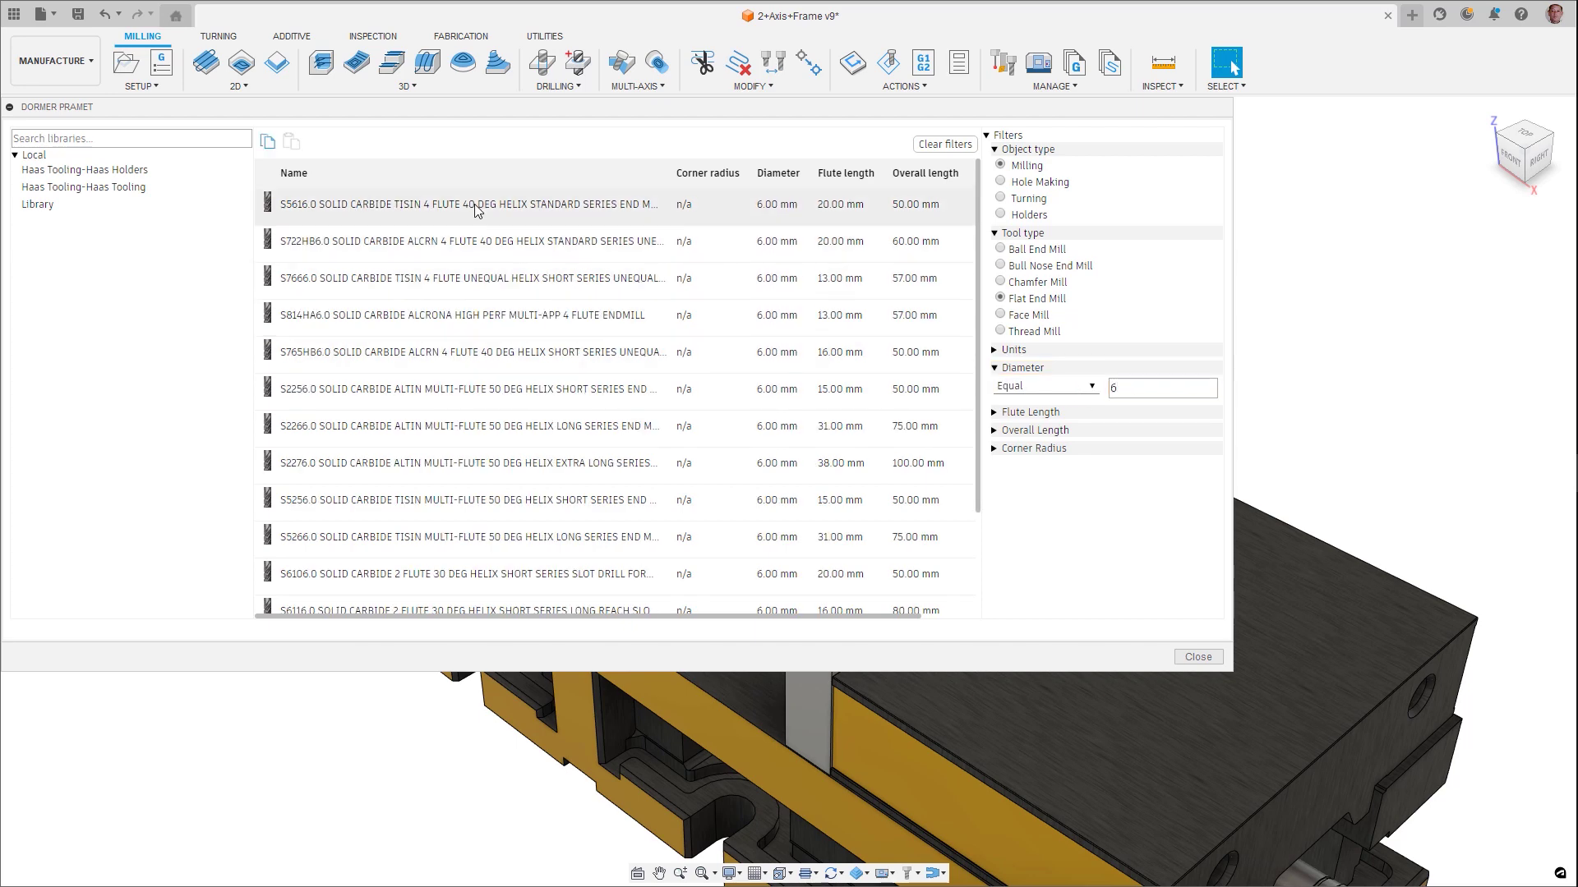
pyautogui.click(35, 205)
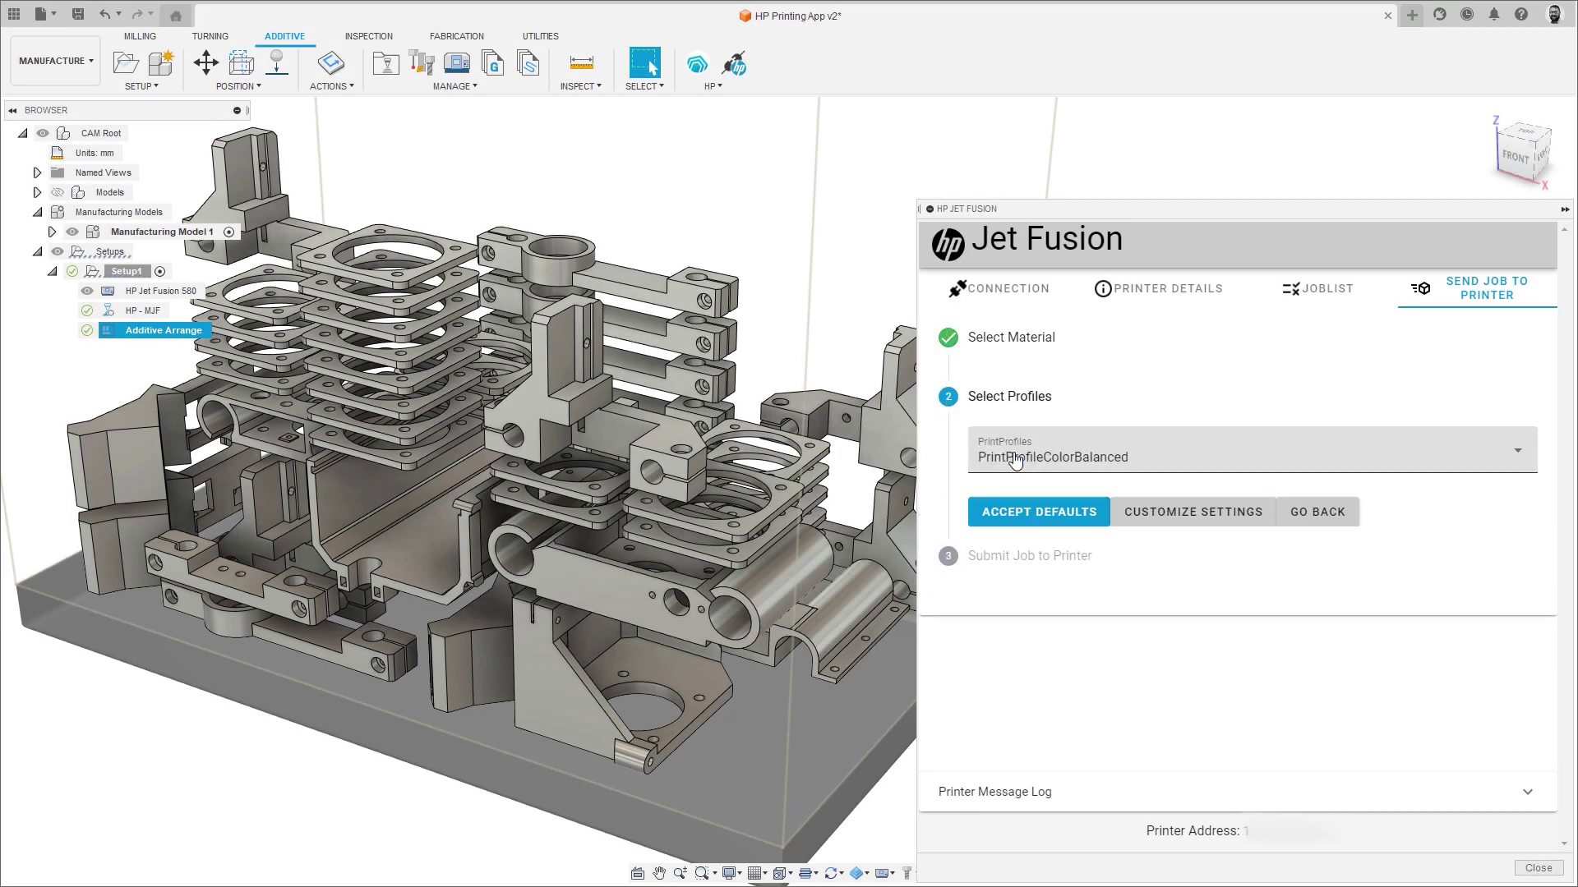
# Step: Try the print profile's thermal compensation and fresh percentage sliders, then reset them to defaults
pyautogui.click(1159, 513)
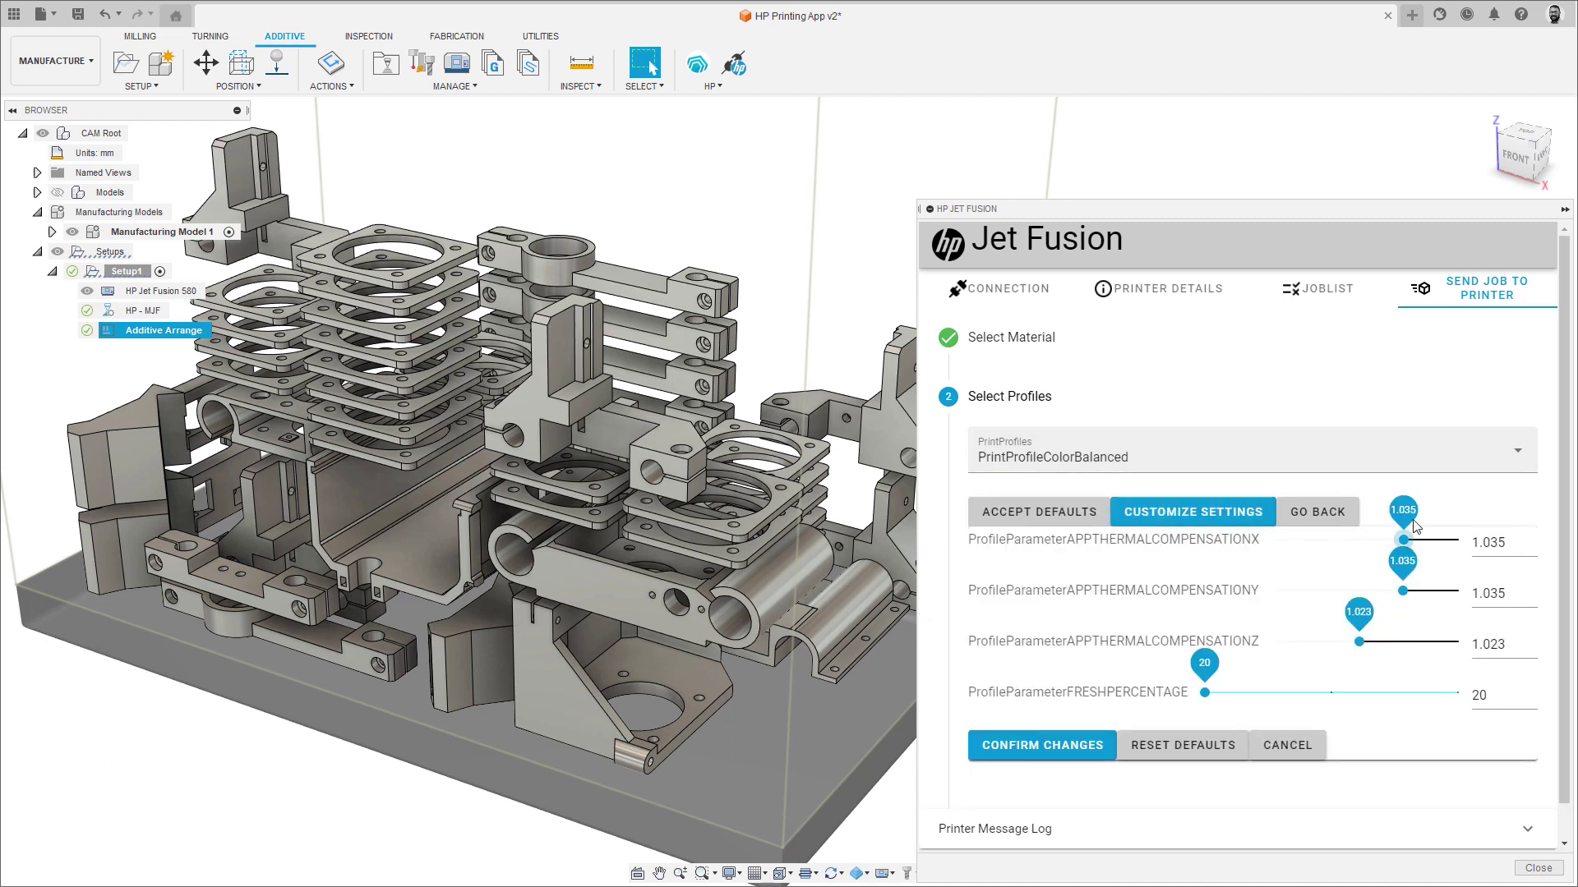
pyautogui.moveTo(1361, 539); pyautogui.dragTo(1362, 539)
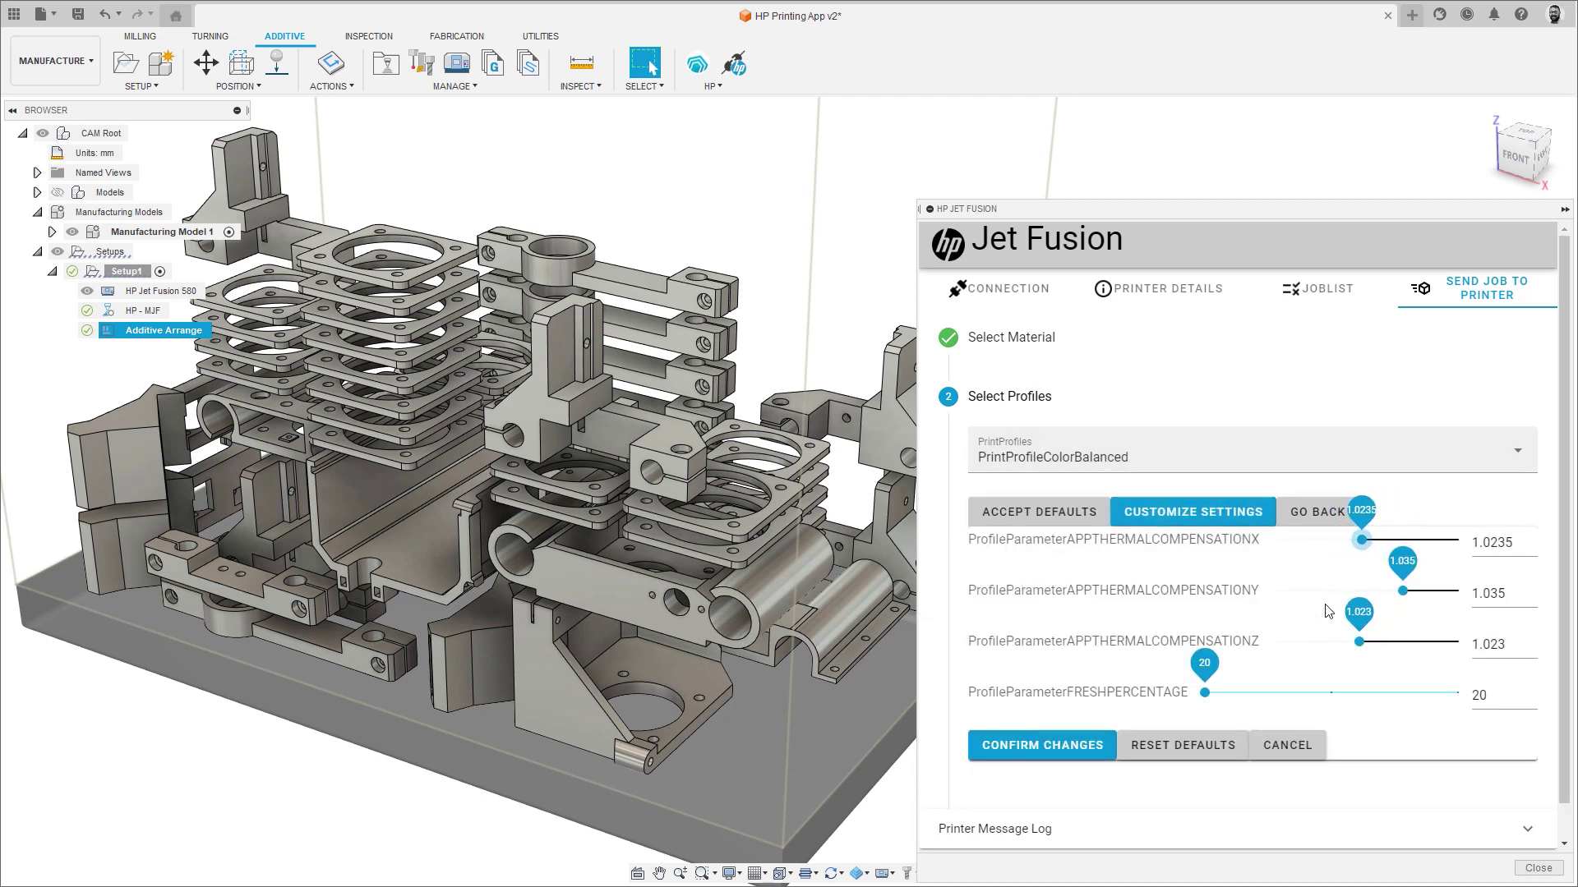
pyautogui.moveTo(1205, 693); pyautogui.dragTo(1331, 693)
pyautogui.moveTo(1360, 641); pyautogui.dragTo(1400, 652)
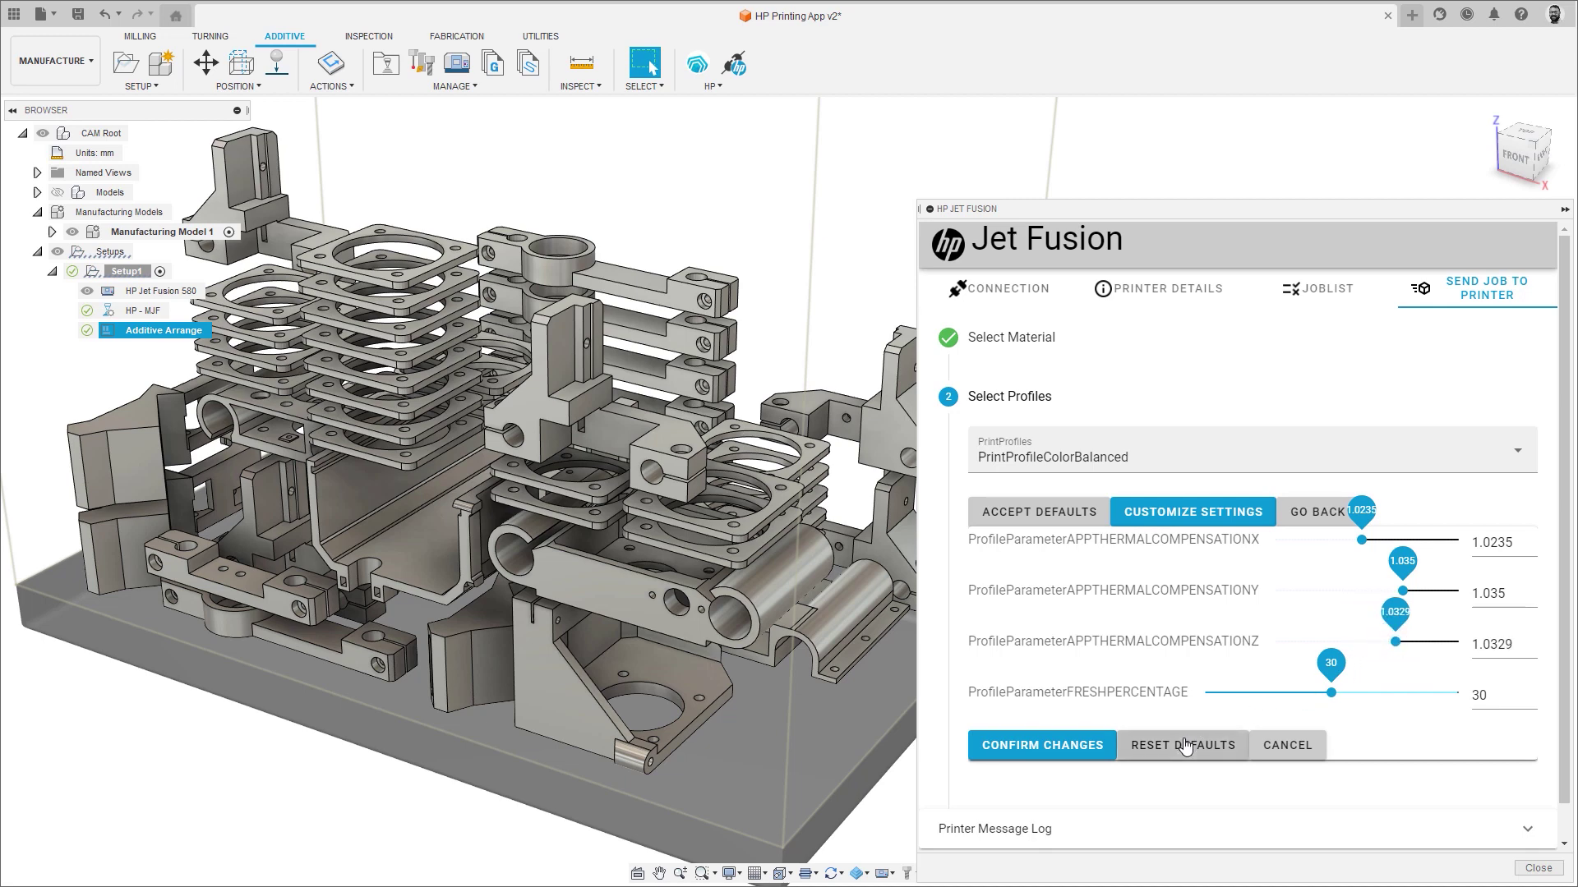
pyautogui.click(1184, 746)
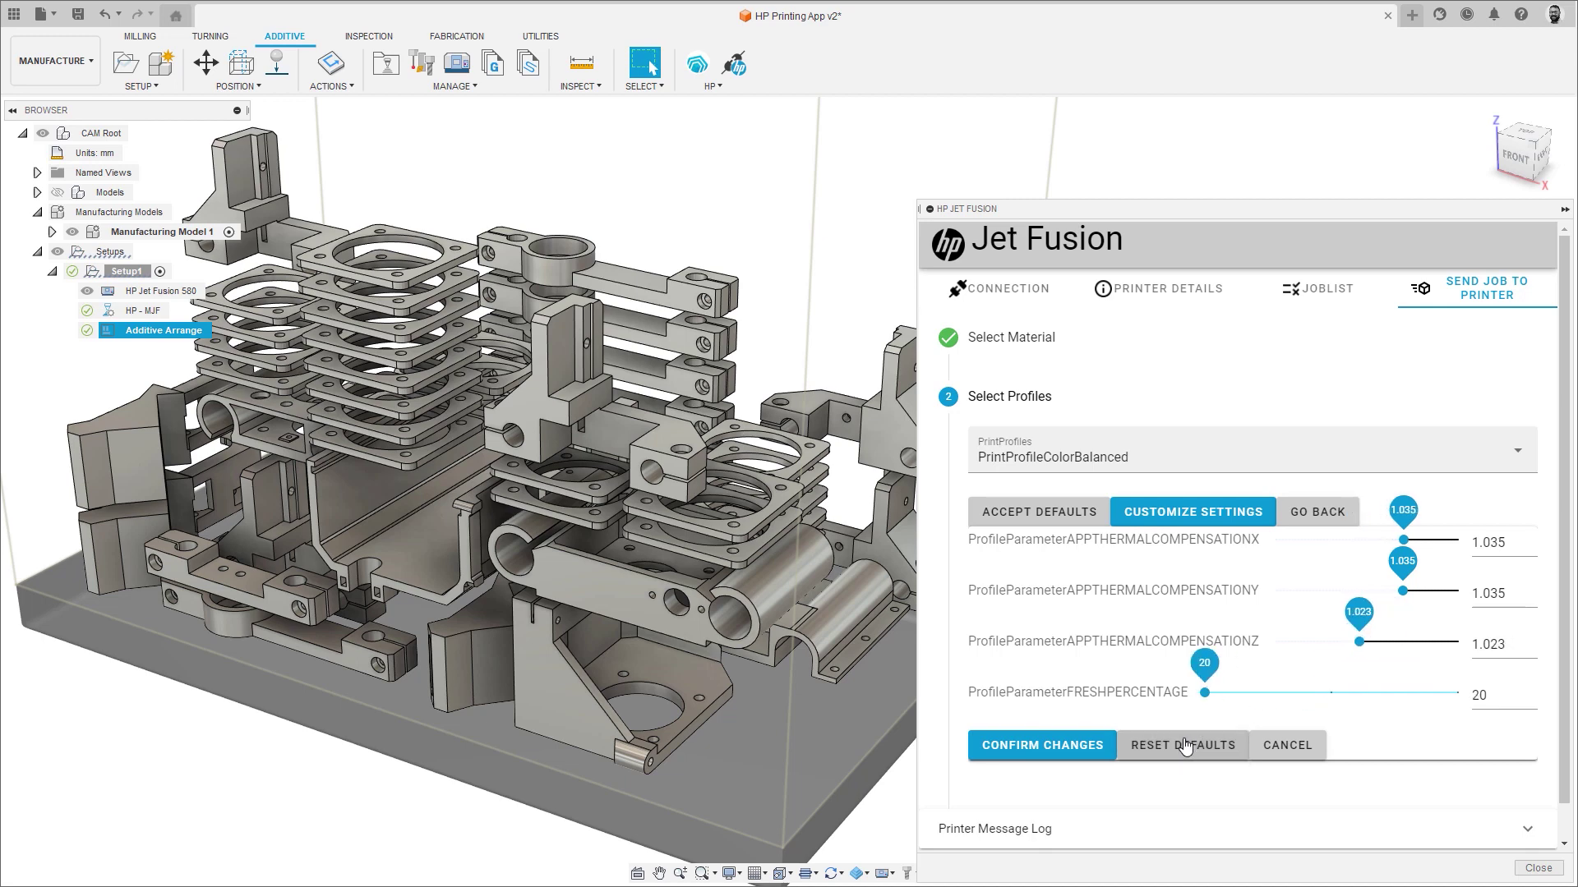
# Step: Confirm the default profile and enter a job name for the print job
pyautogui.click(1101, 748)
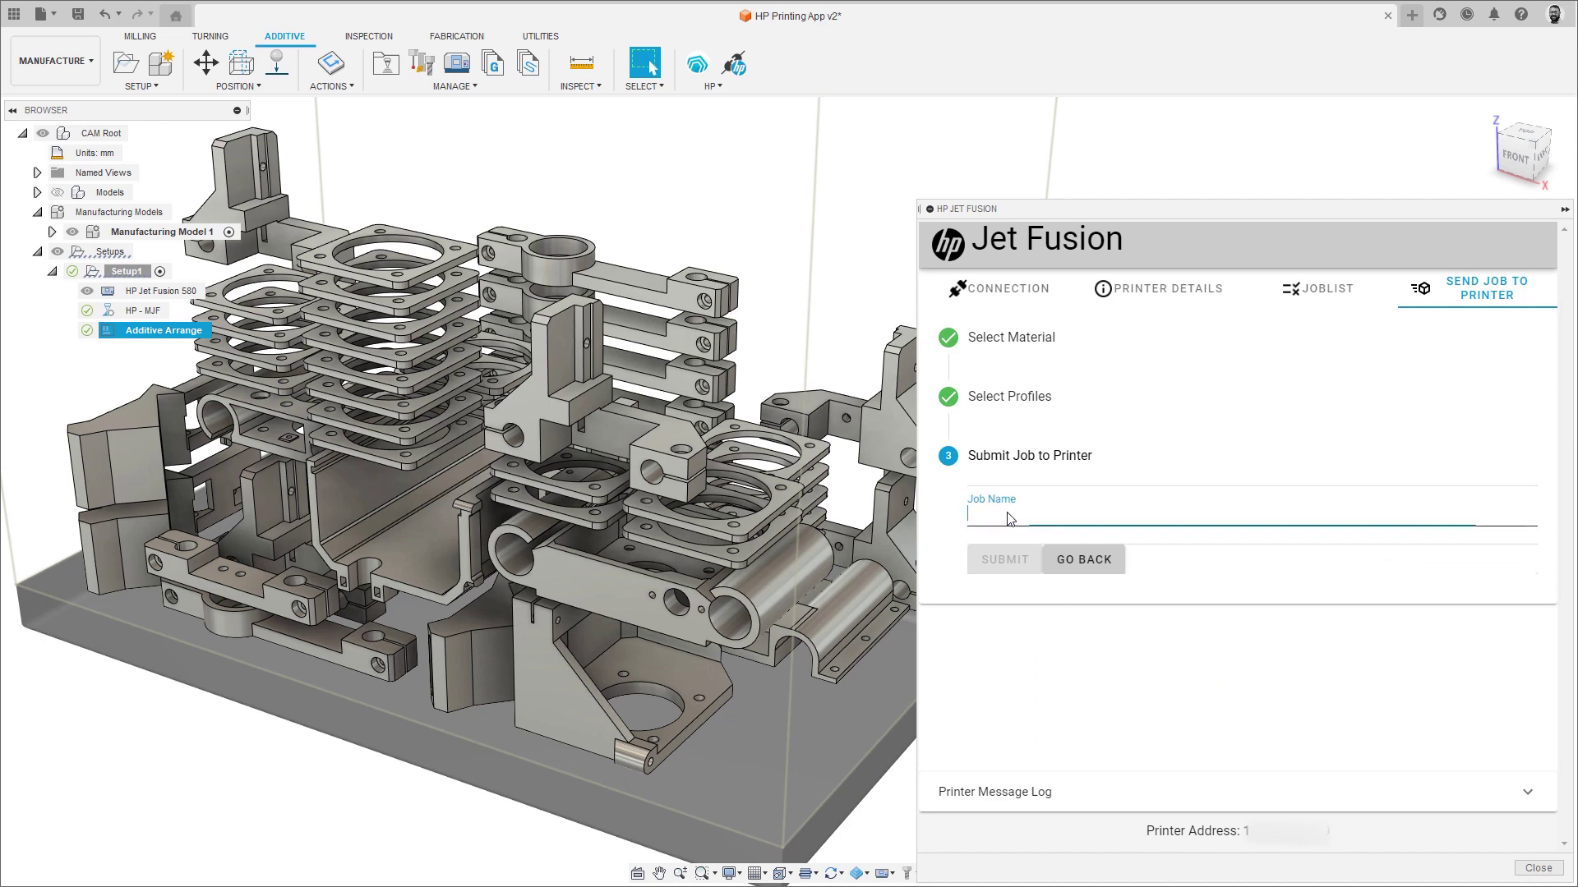
pyautogui.click(1005, 511)
pyautogui.write('A-12354')
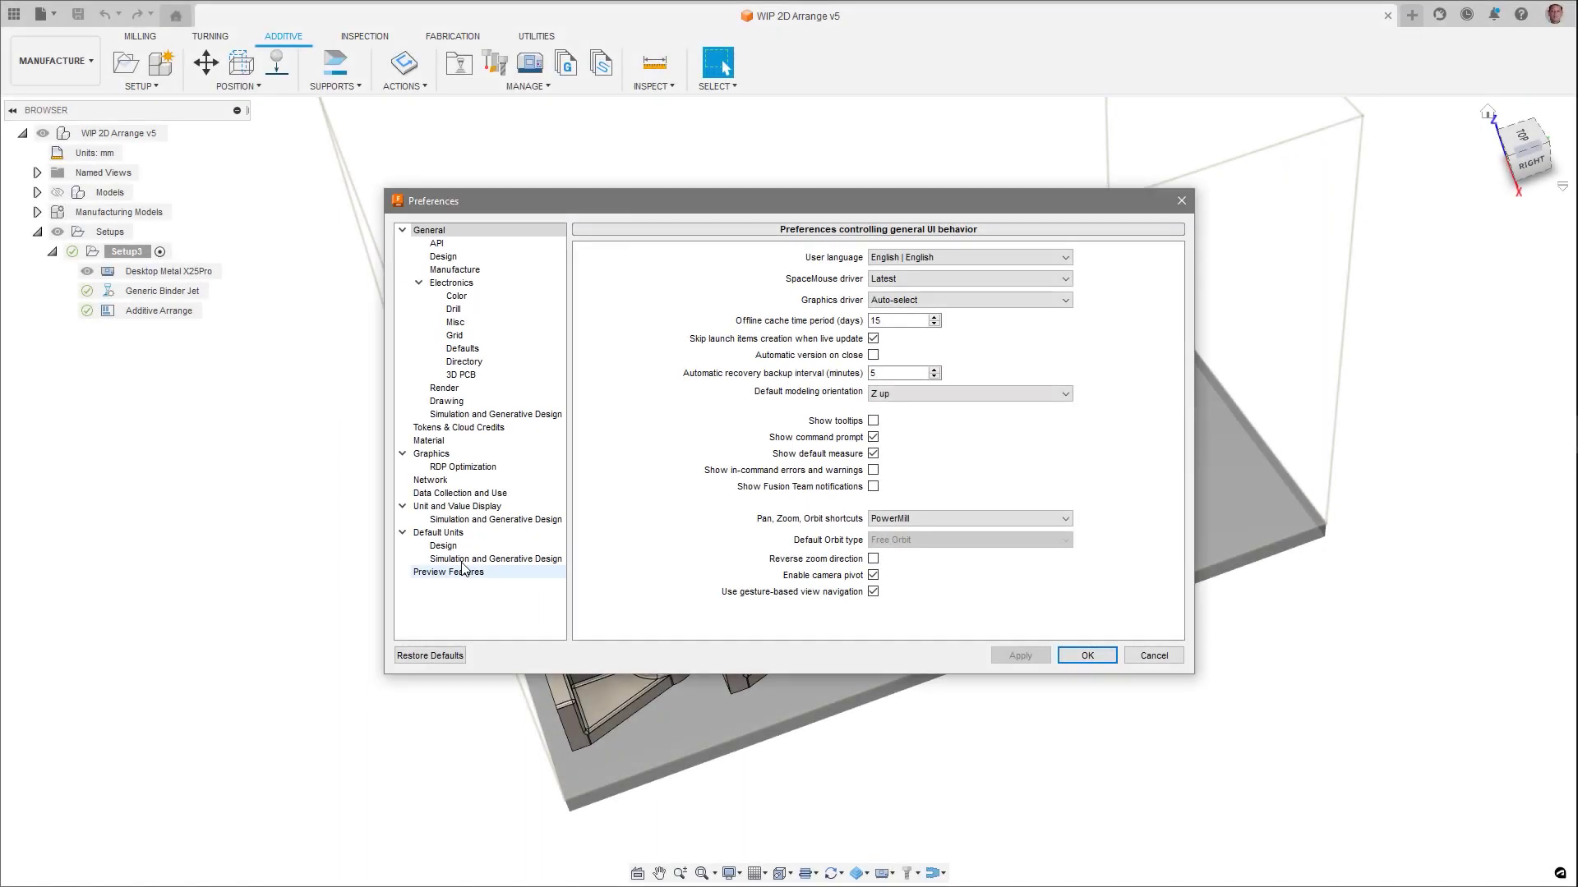
# Step: Show the Preview Features preferences and scroll to the Manufacture additive entries
pyautogui.click(464, 570)
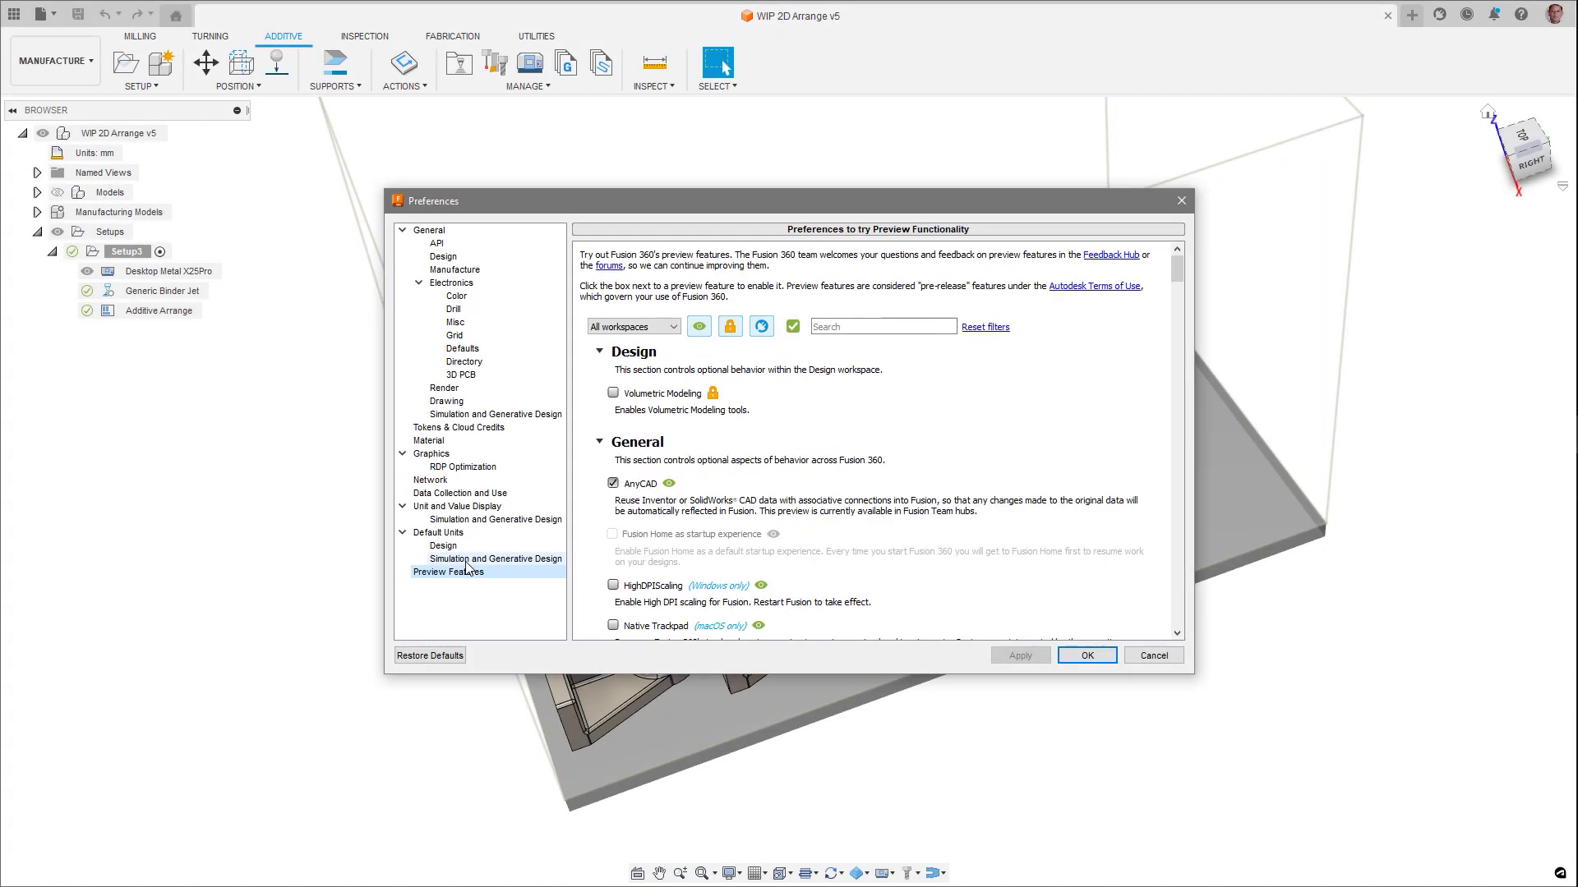
pyautogui.moveTo(1177, 277); pyautogui.dragTo(1178, 338)
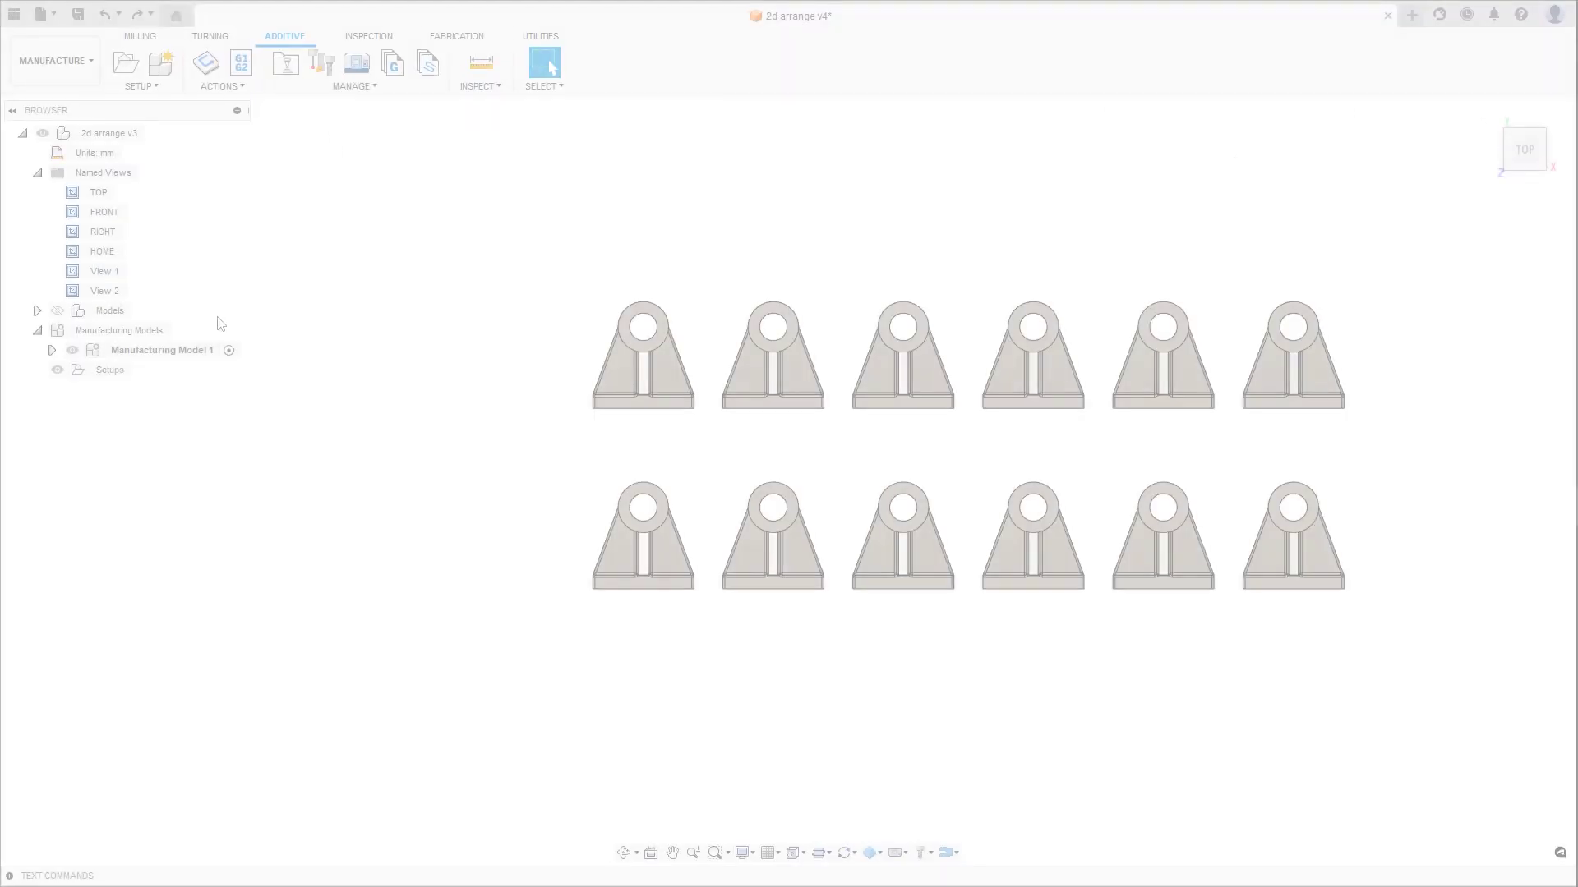
# Step: Create a new setup using the Desktop Metal X25Pro machine and Generic Binder Jet print setting
pyautogui.rightClick(85, 373)
pyautogui.click(123, 386)
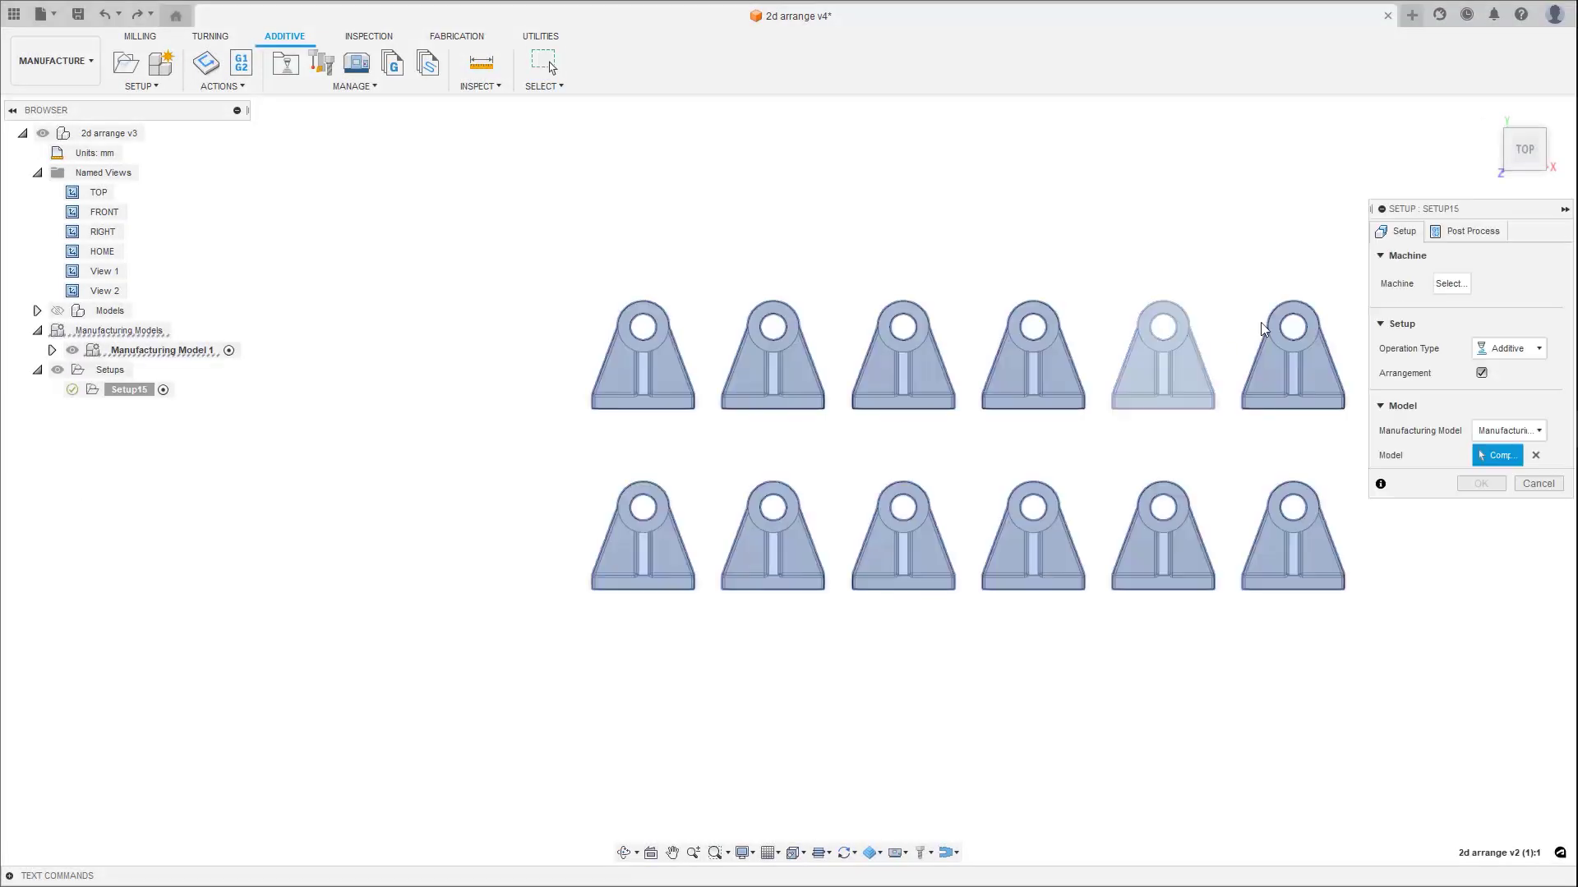
pyautogui.click(1450, 283)
pyautogui.click(1068, 465)
pyautogui.click(644, 372)
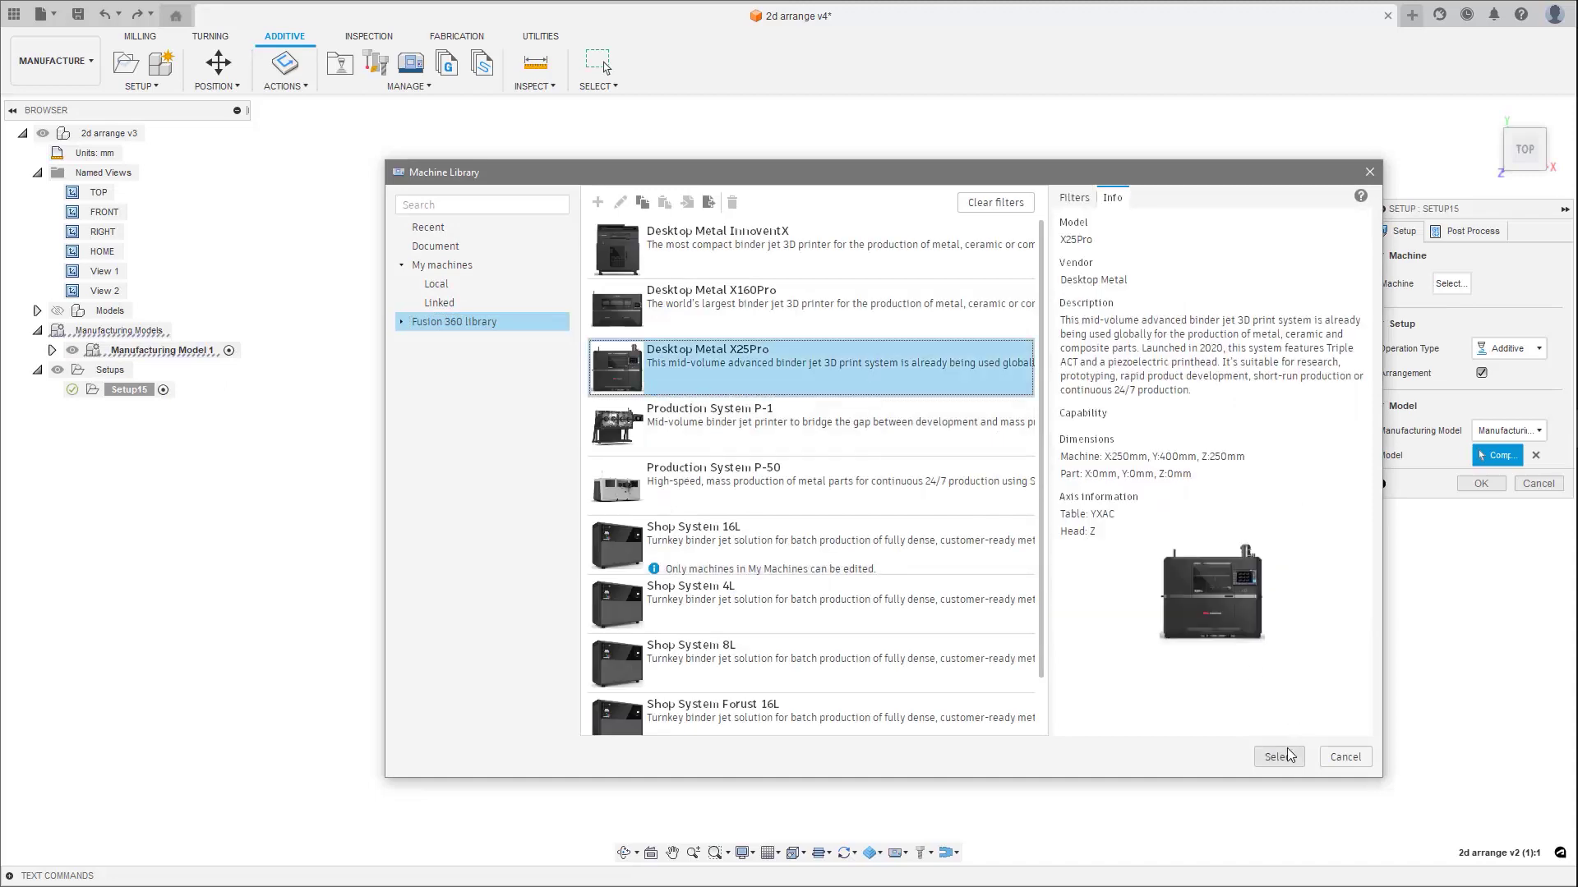
pyautogui.click(1278, 757)
pyautogui.click(1514, 347)
pyautogui.click(884, 288)
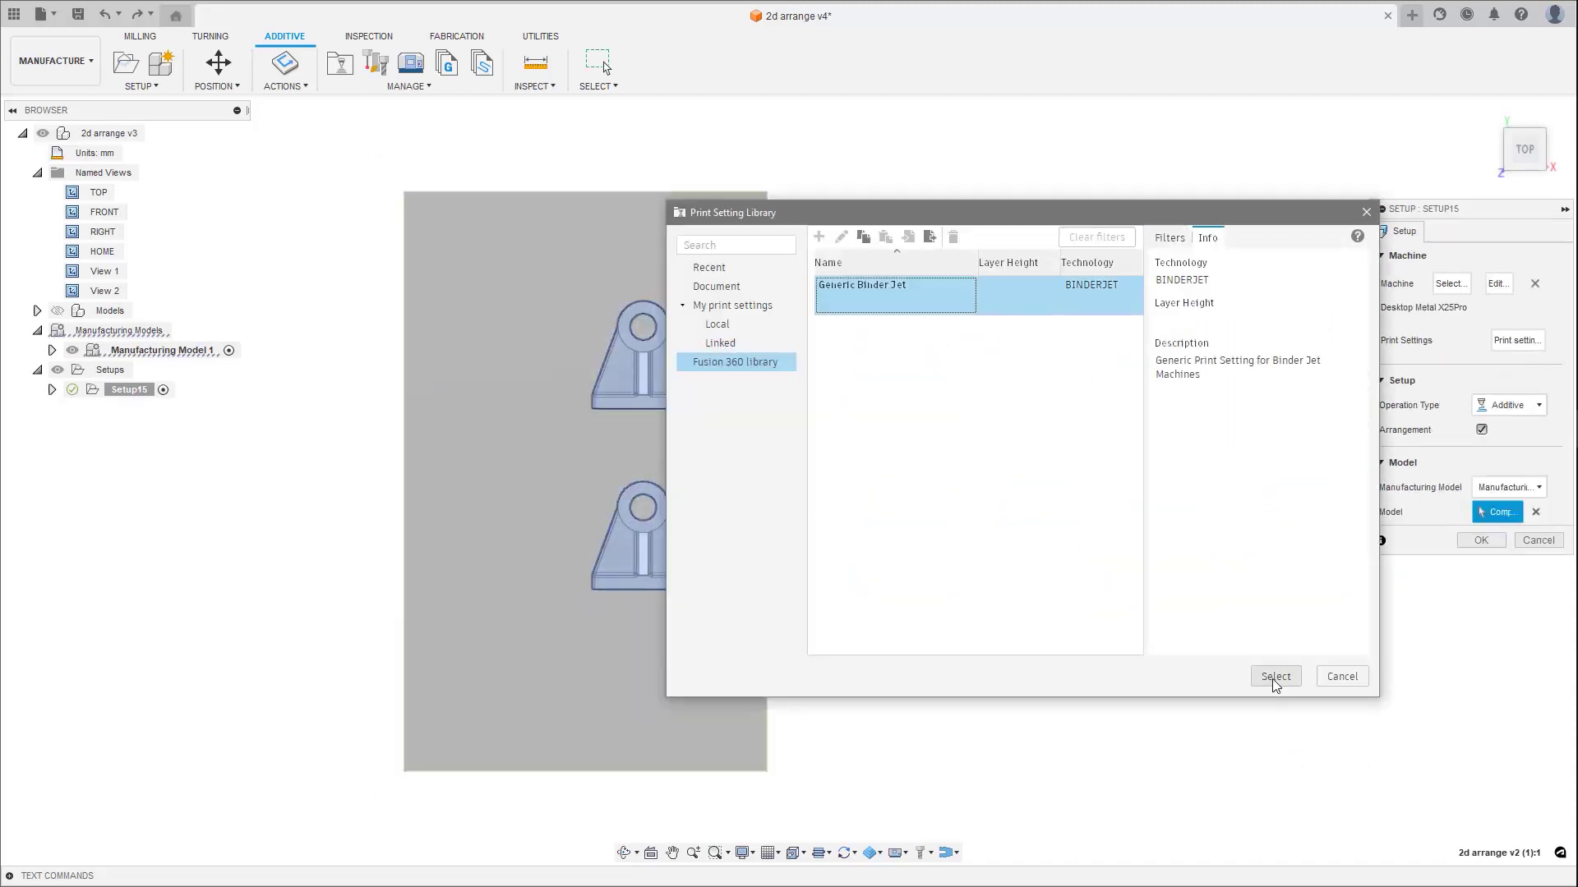
pyautogui.click(1274, 682)
pyautogui.click(1480, 562)
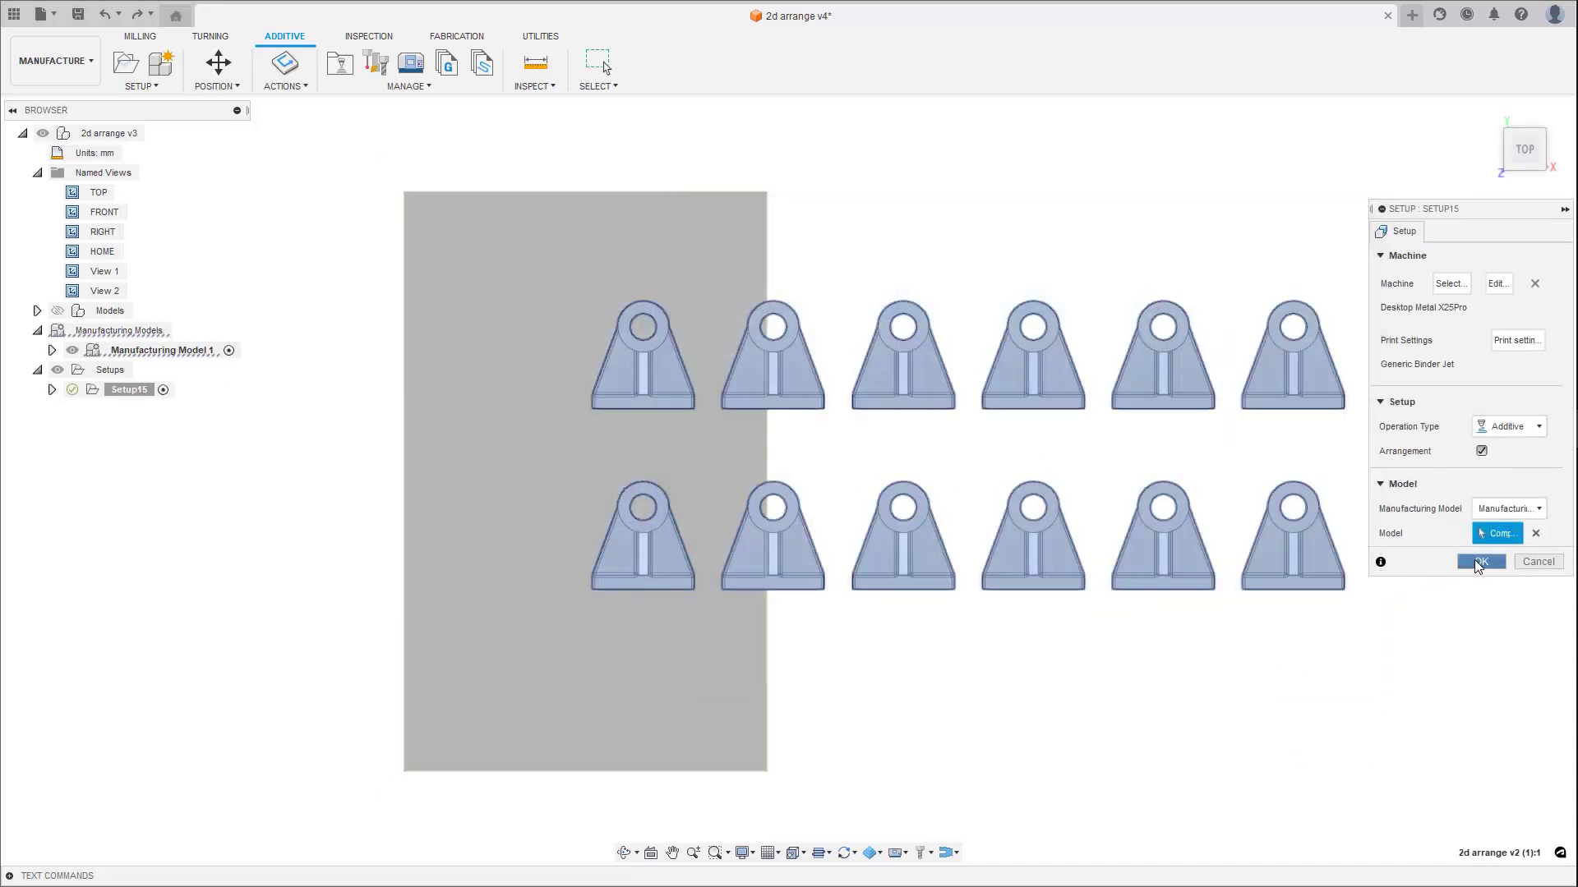
# Step: Run Additive Arrange in 2D to lay out the brackets
pyautogui.click(1495, 258)
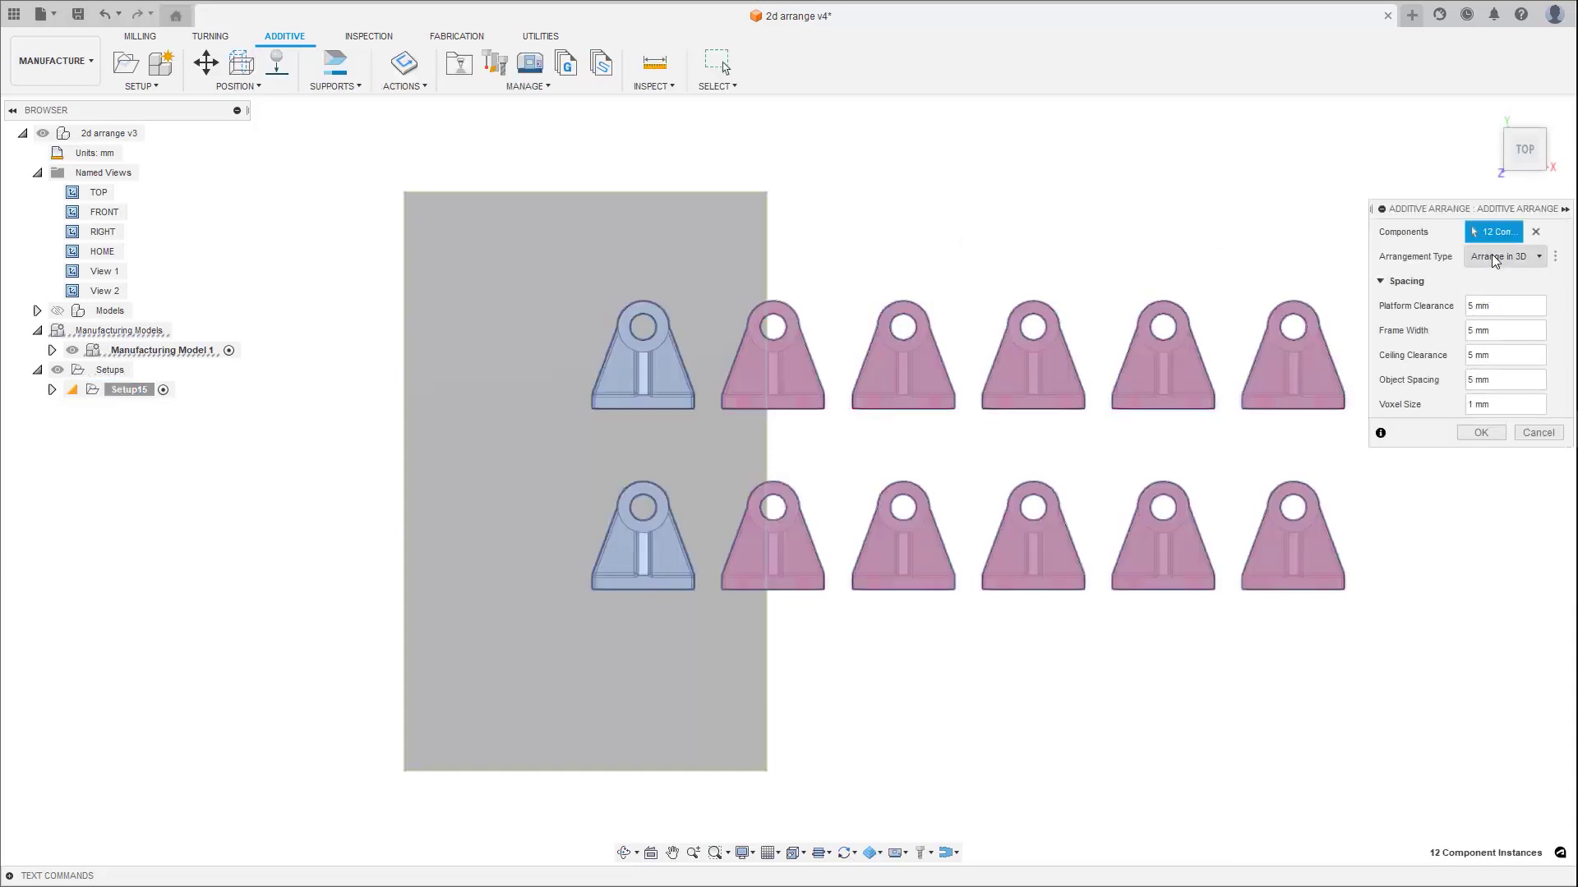
pyautogui.click(1496, 279)
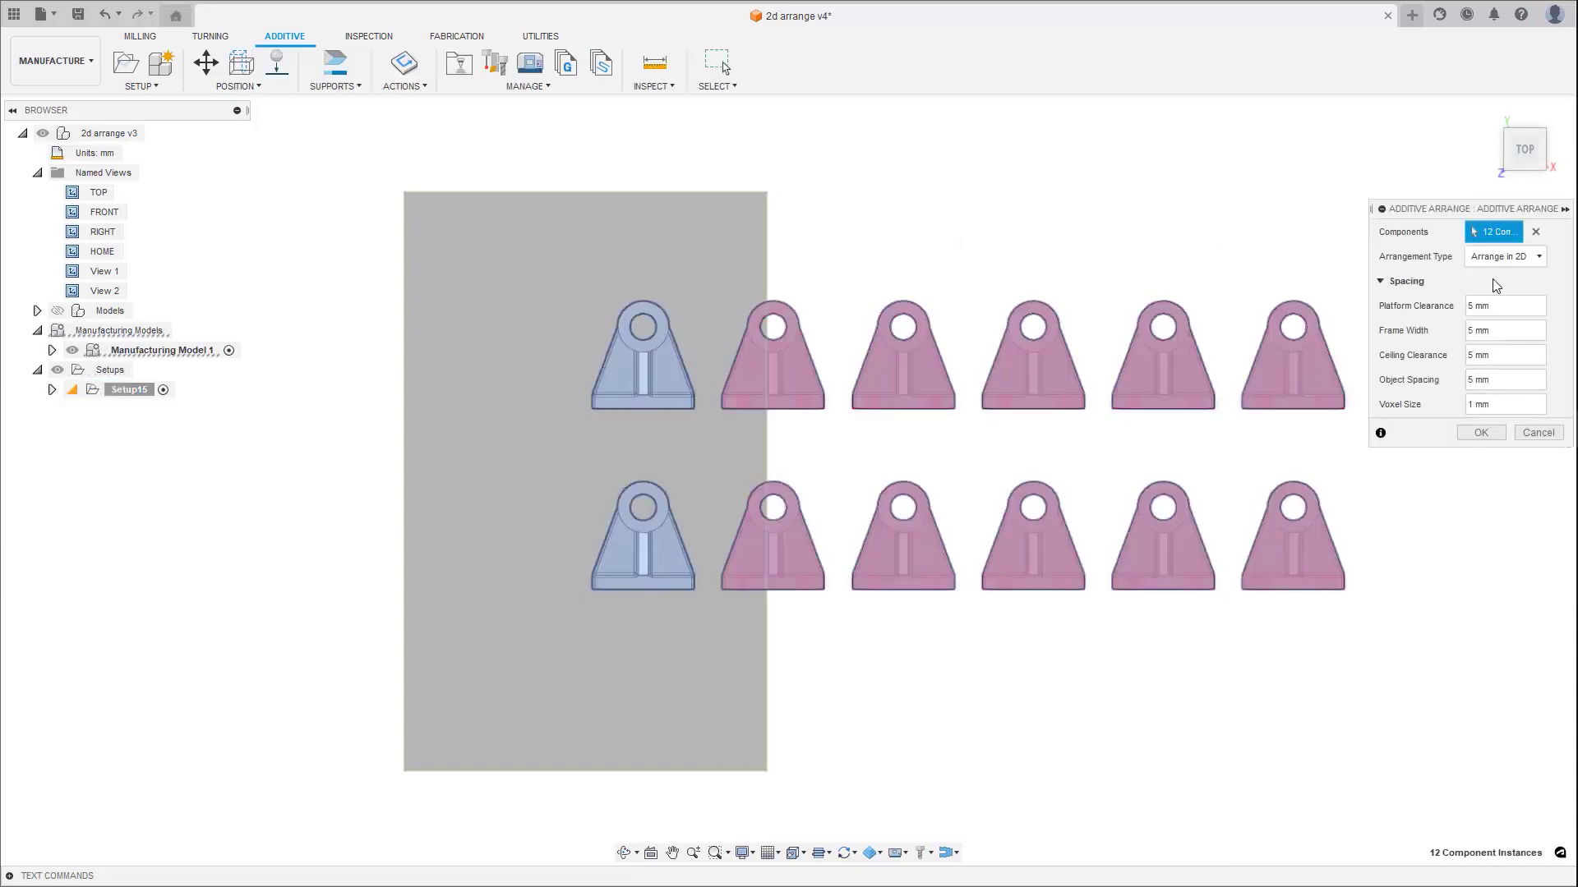
pyautogui.click(1484, 431)
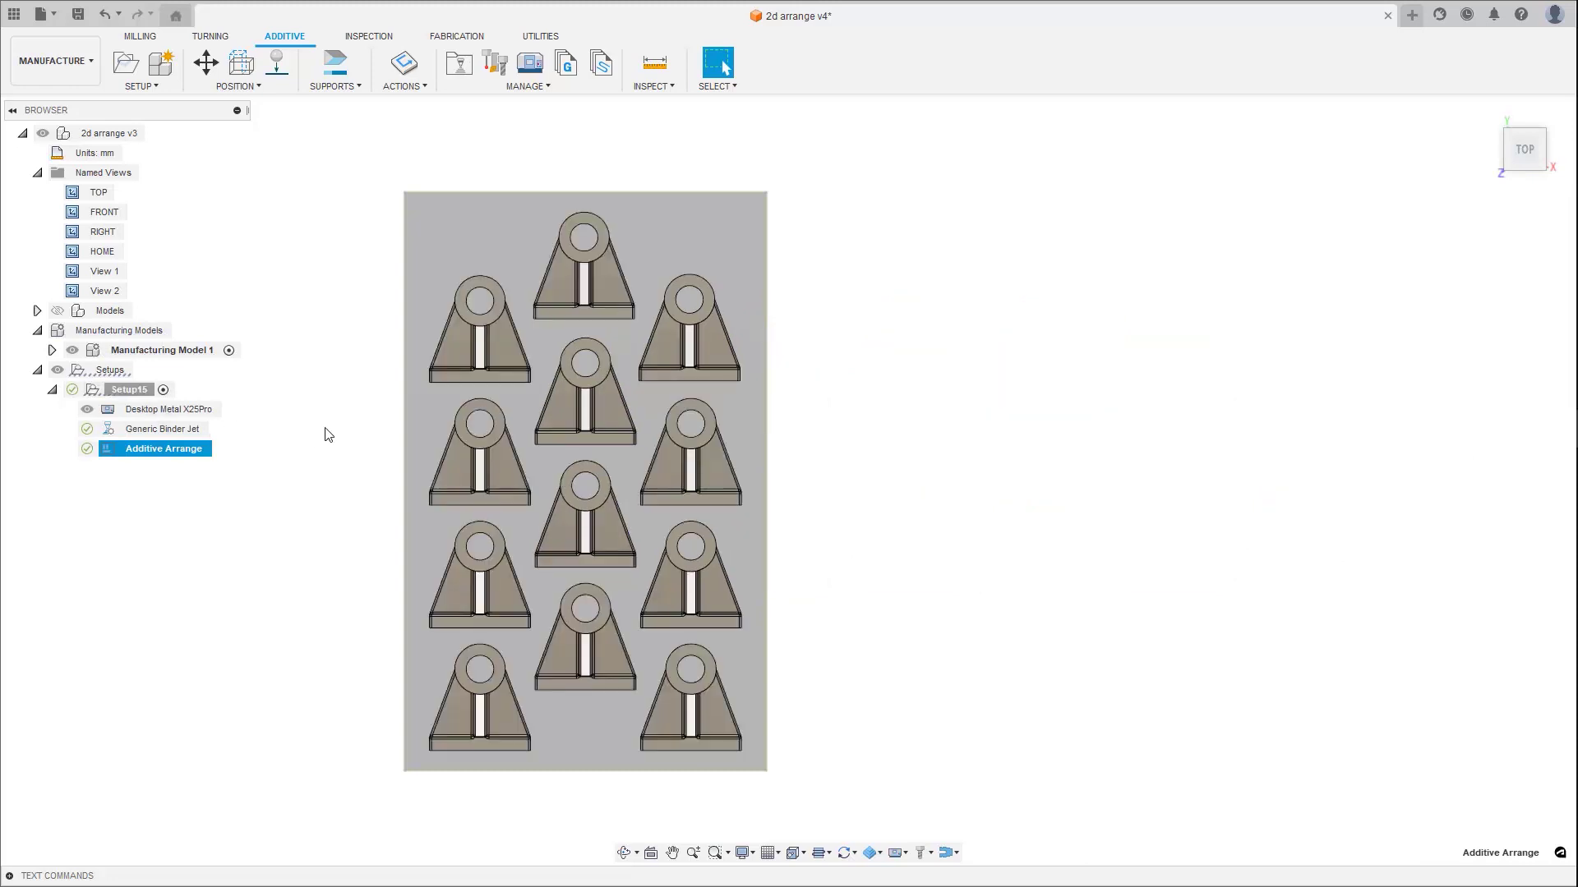
# Step: Edit the arrangement to Arrange in 3D, rerun it, and view the result from View 2
pyautogui.rightClick(113, 454)
pyautogui.click(136, 465)
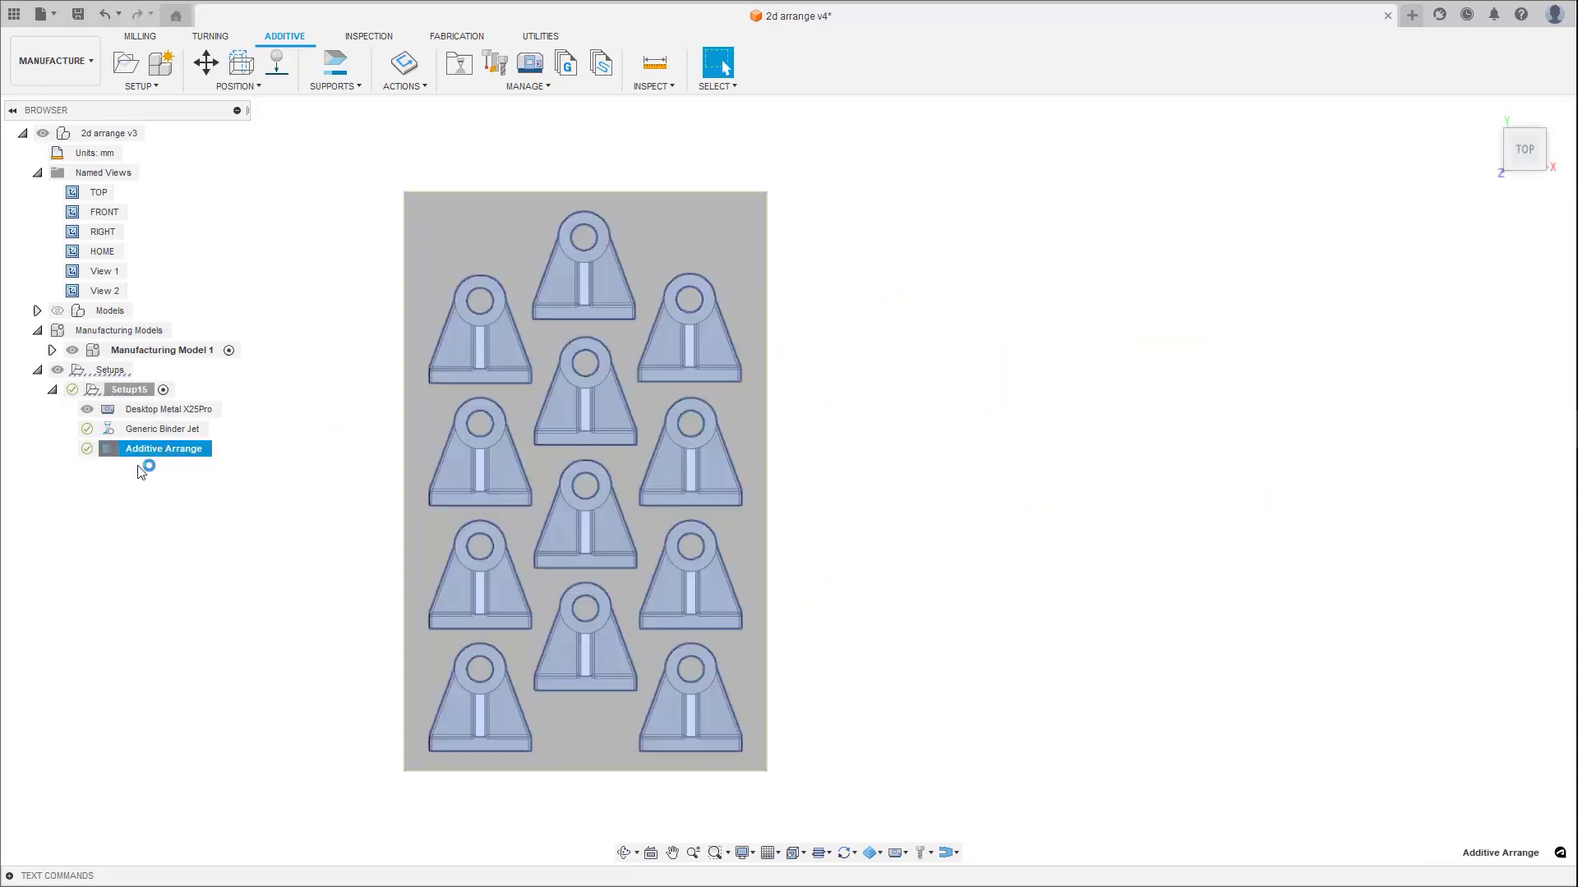
pyautogui.click(1522, 258)
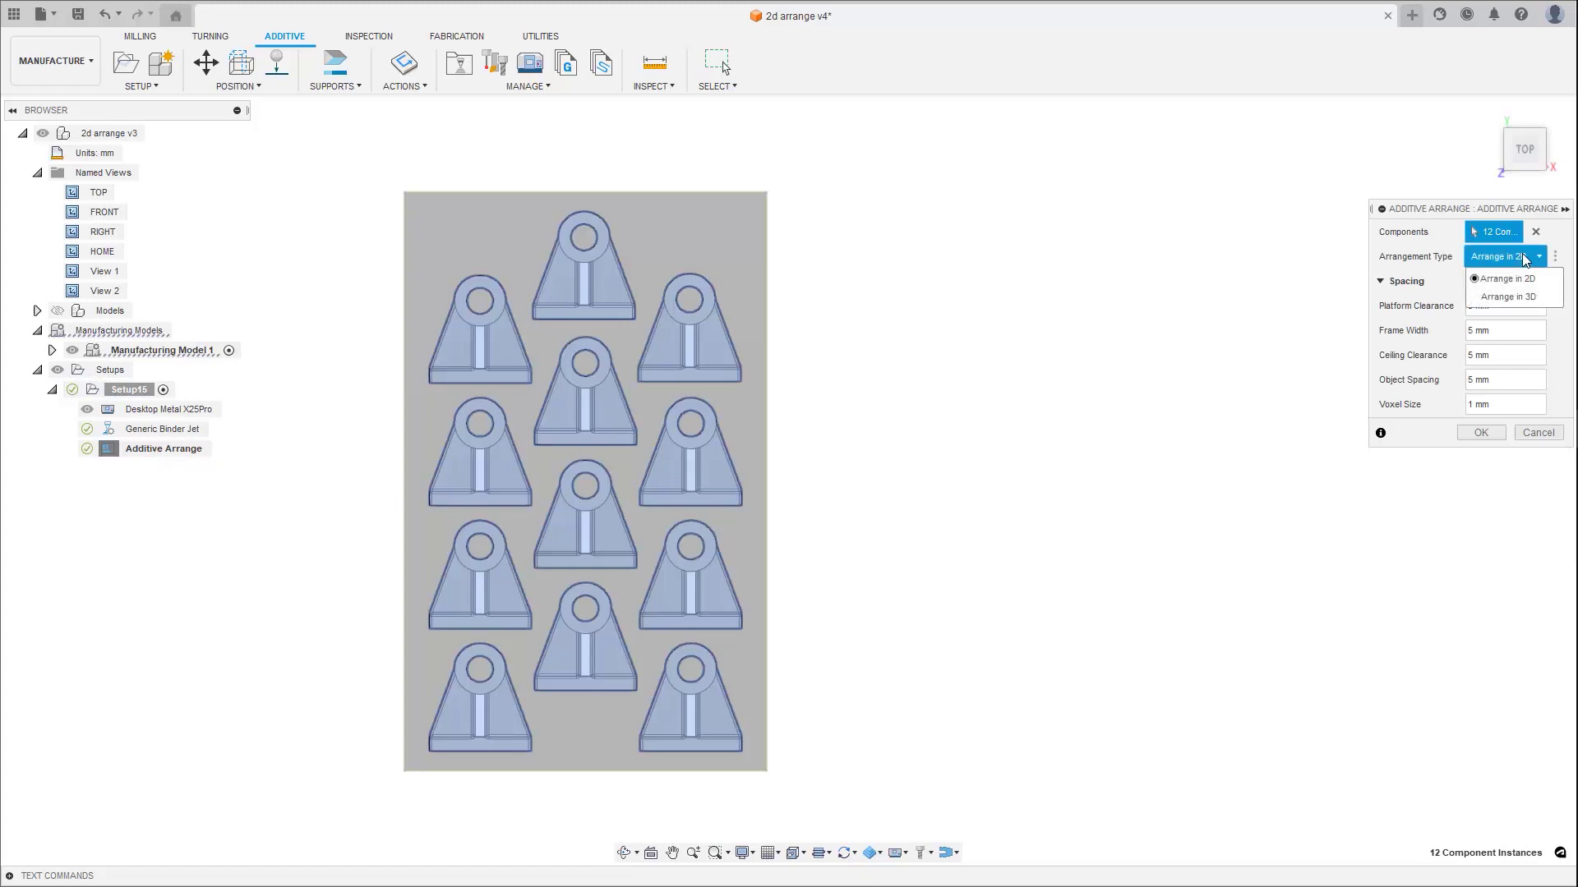
pyautogui.click(1511, 298)
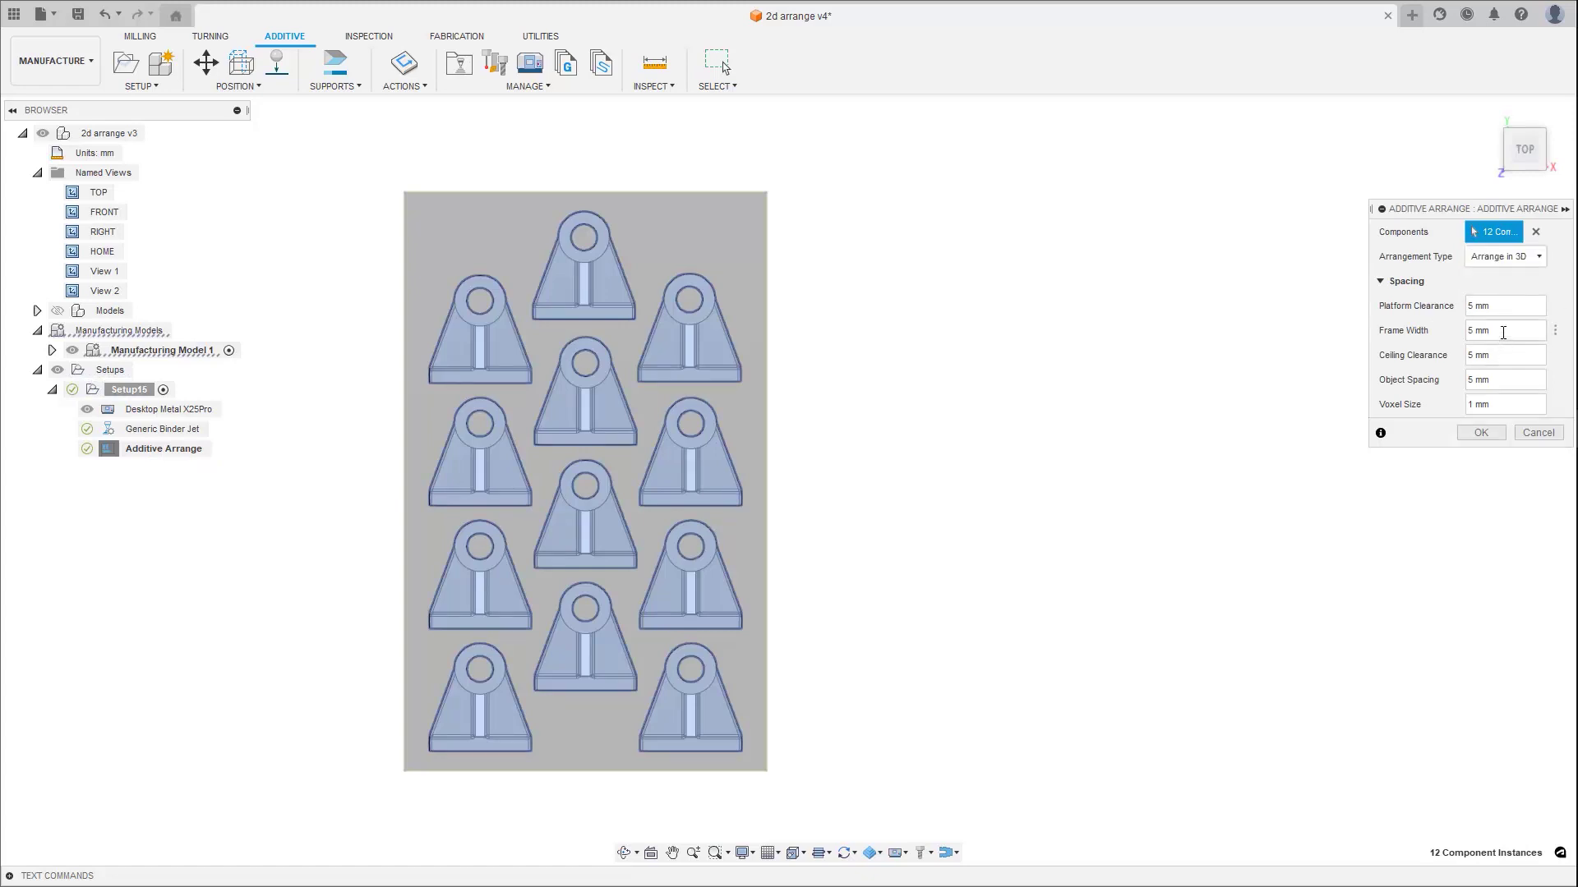
pyautogui.click(1481, 433)
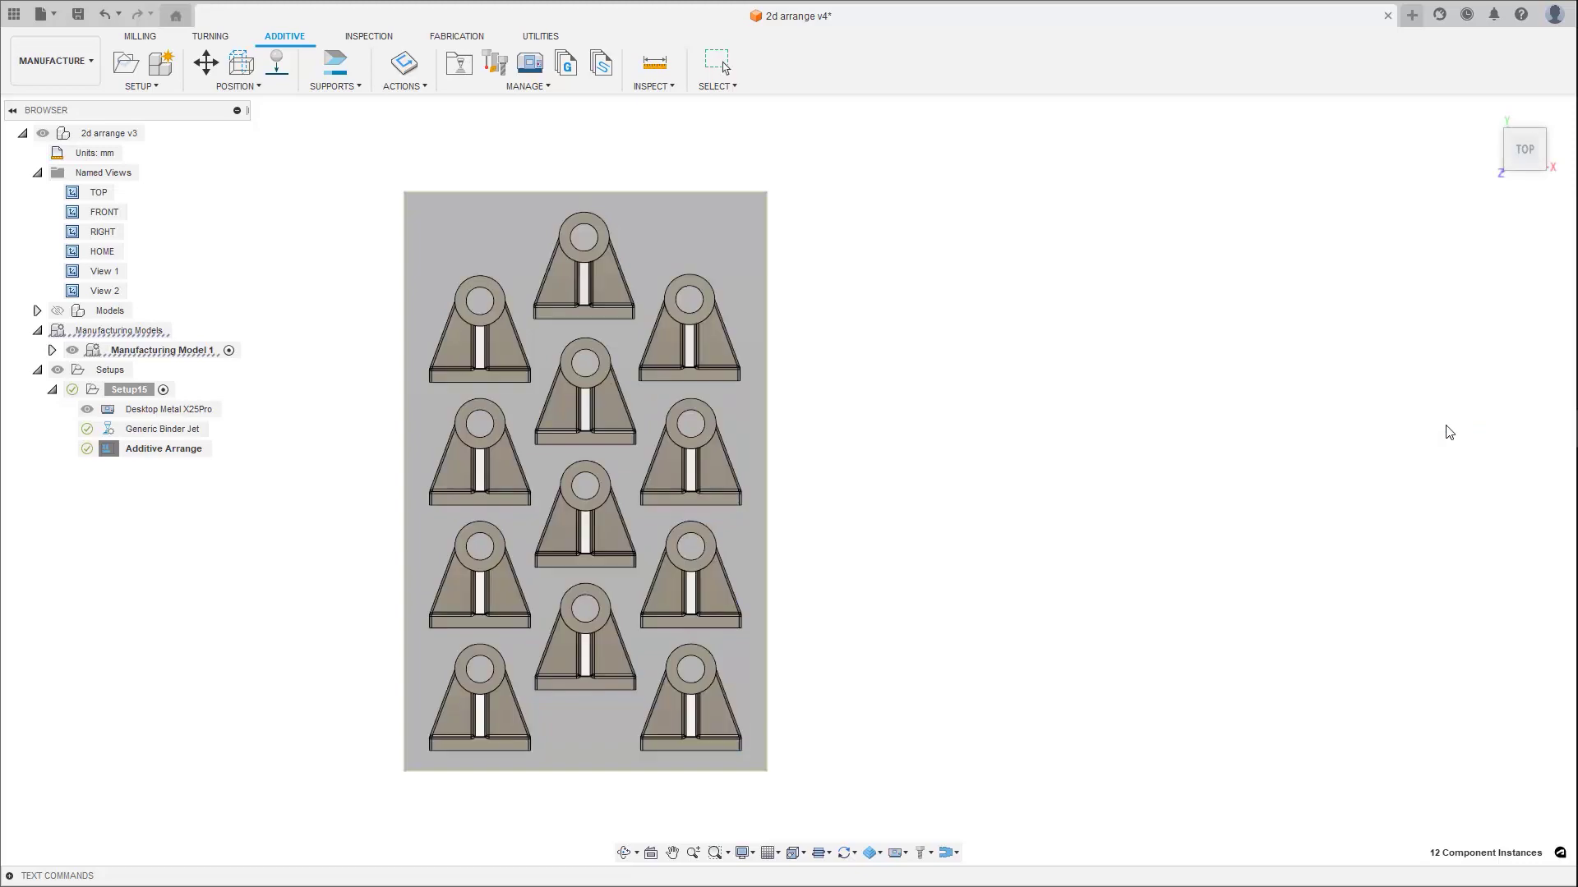
pyautogui.doubleClick(70, 294)
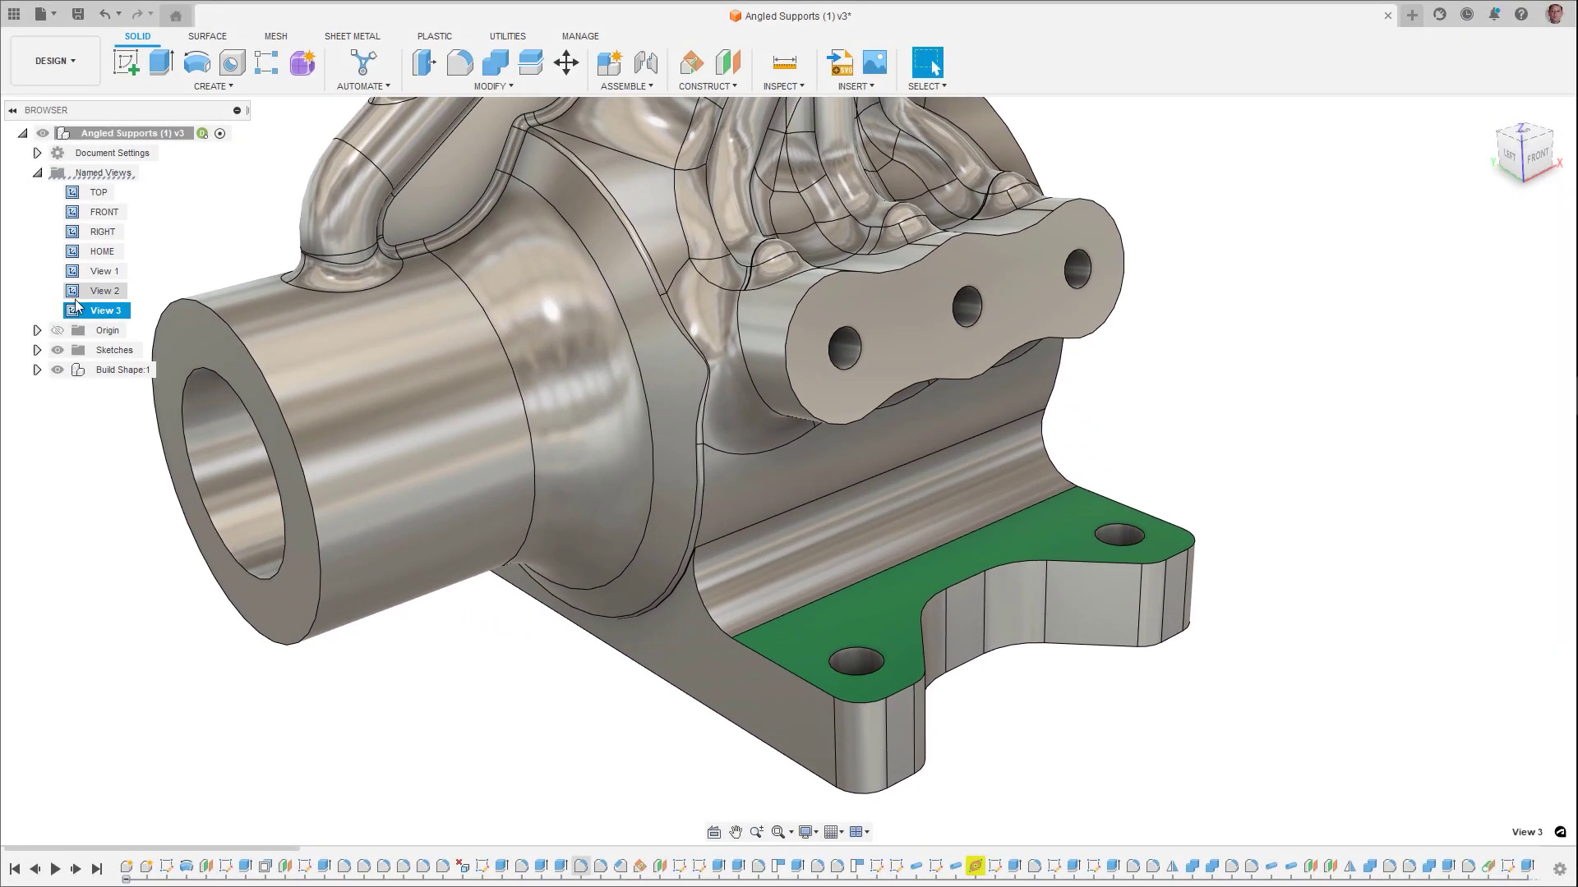
# Step: Inspect the part and its supports from saved views View 3, View 1 and View 2
pyautogui.doubleClick(73, 310)
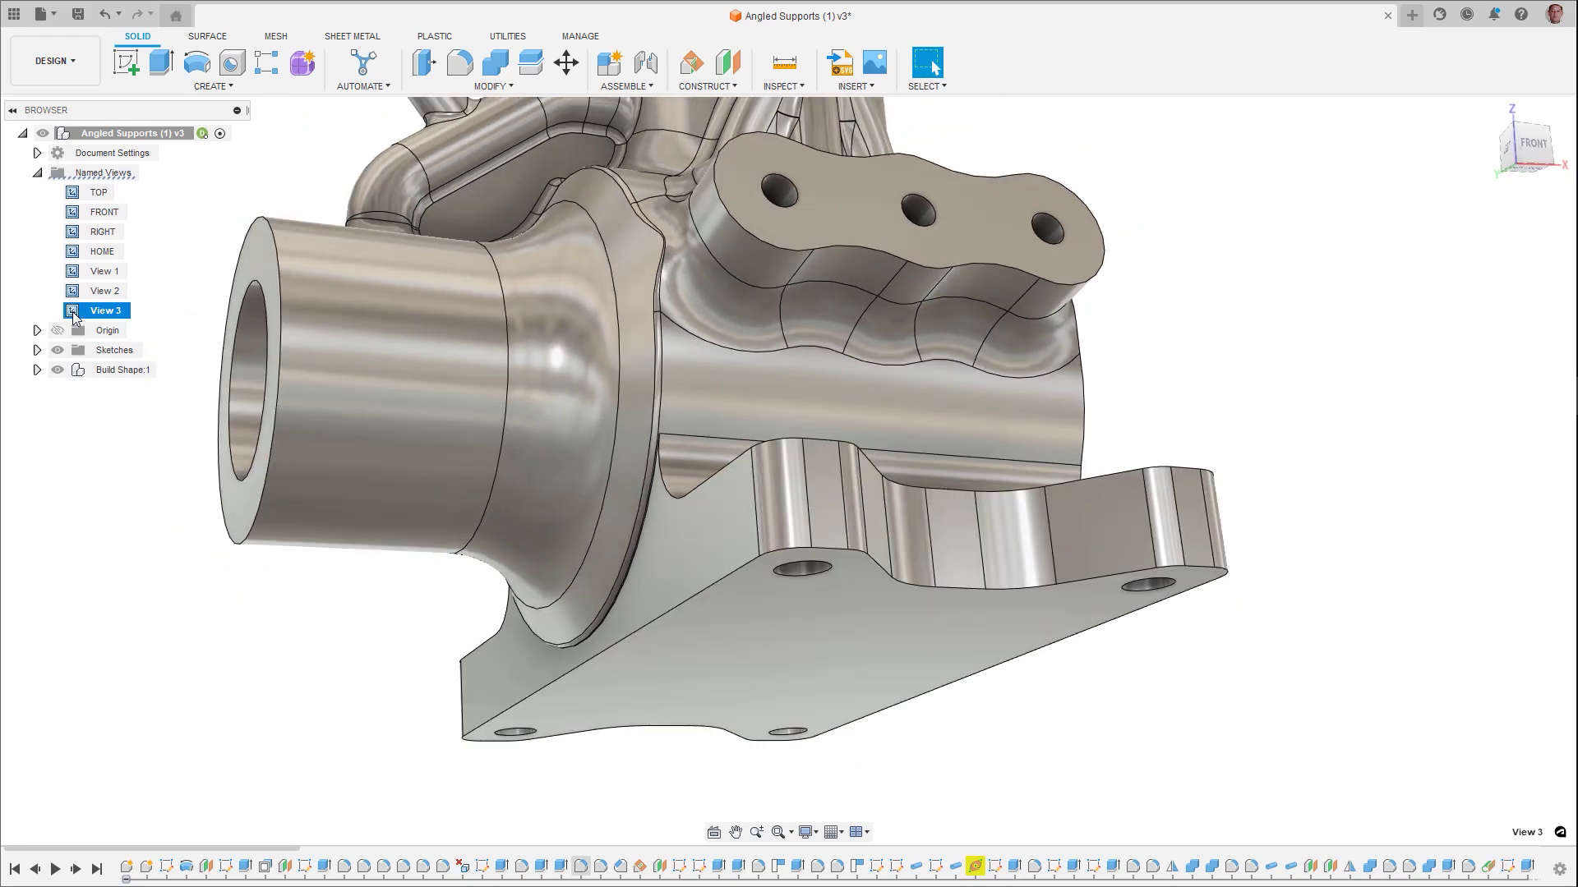
pyautogui.doubleClick(73, 273)
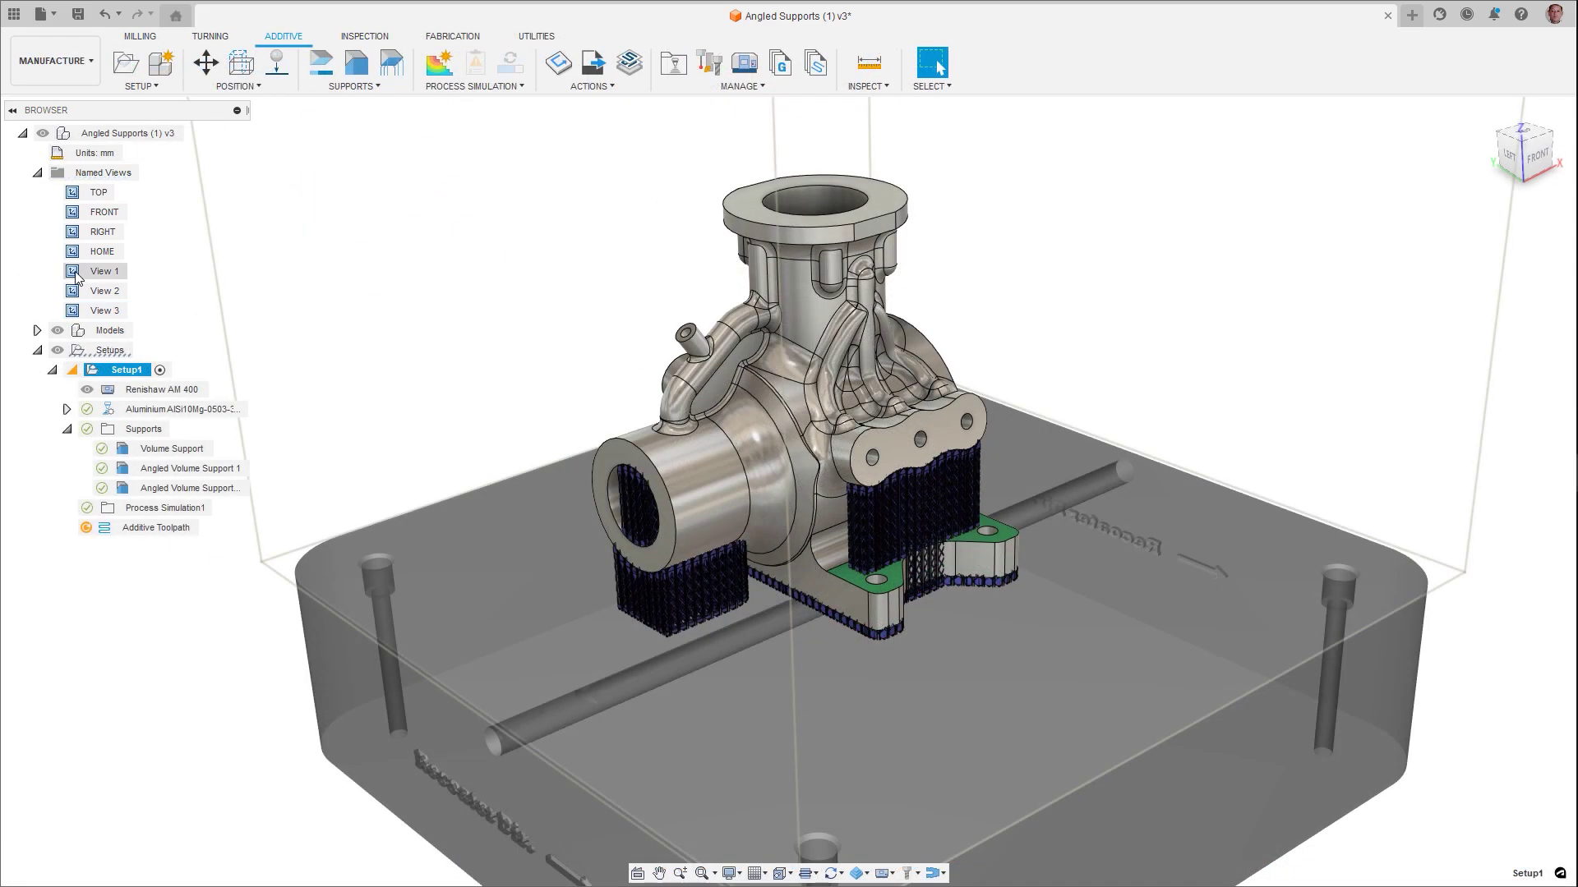
pyautogui.doubleClick(70, 294)
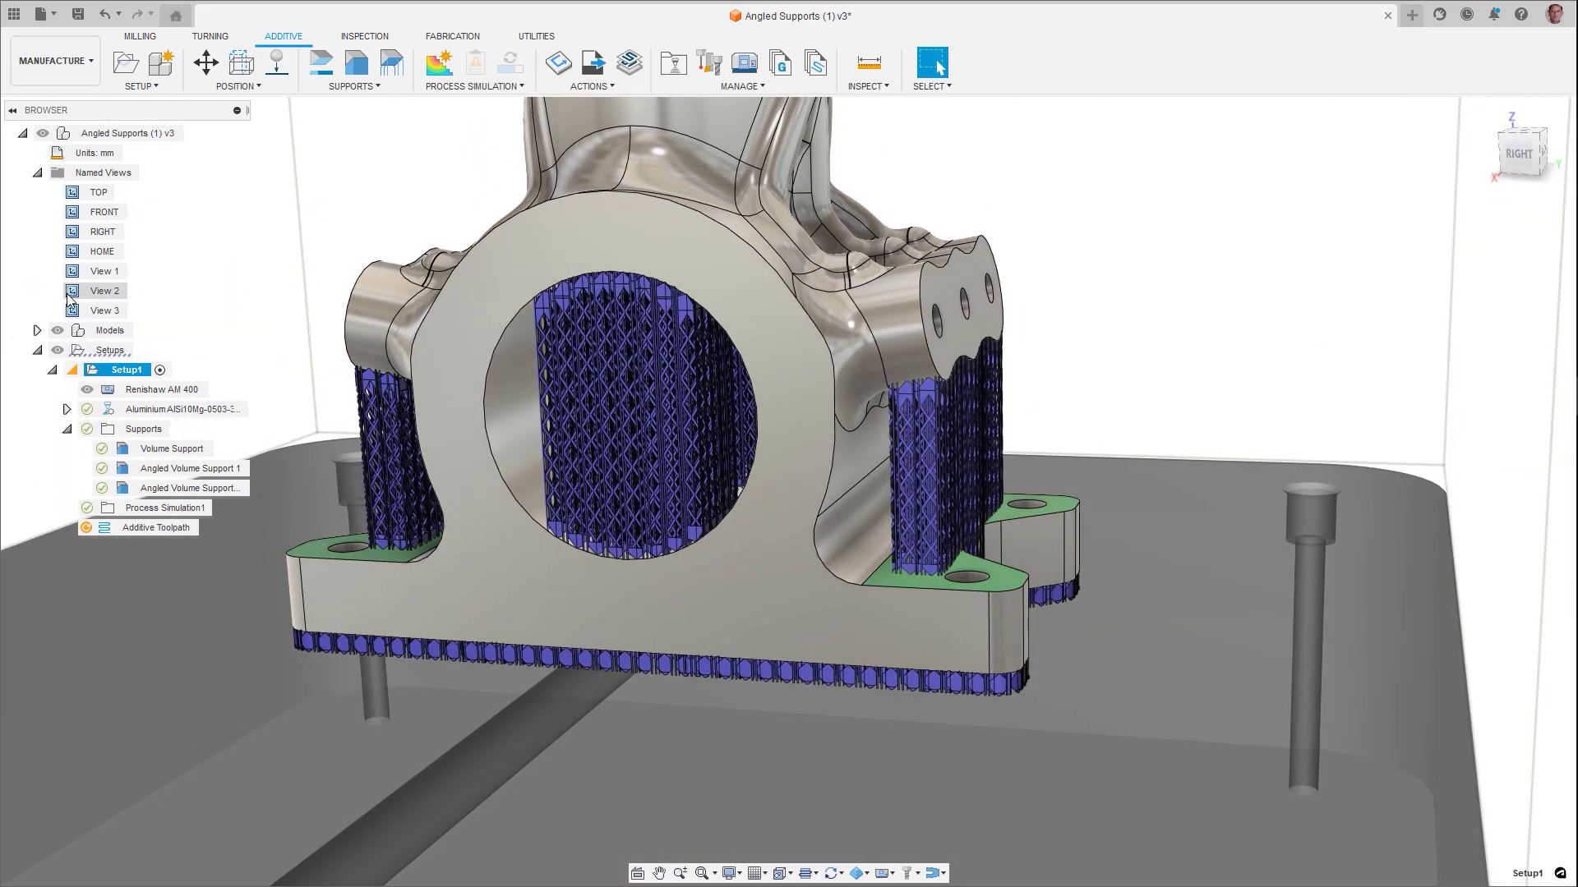
pyautogui.doubleClick(72, 311)
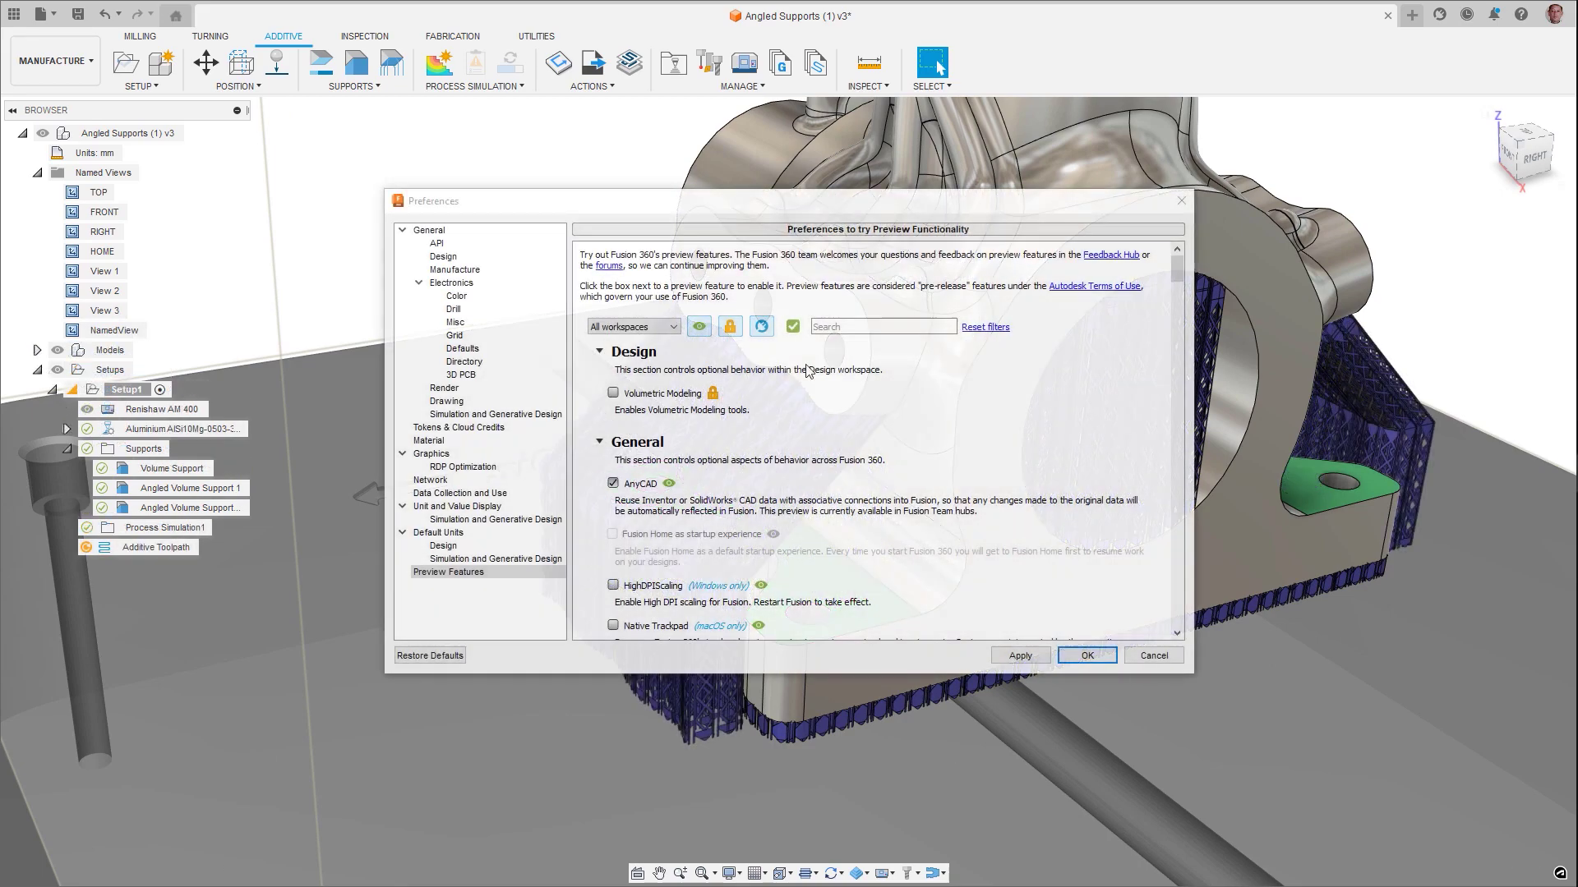
# Step: Search preview features for 'addi' and enable Additive Angled Volume Supports
pyautogui.click(829, 327)
pyautogui.write('addit')
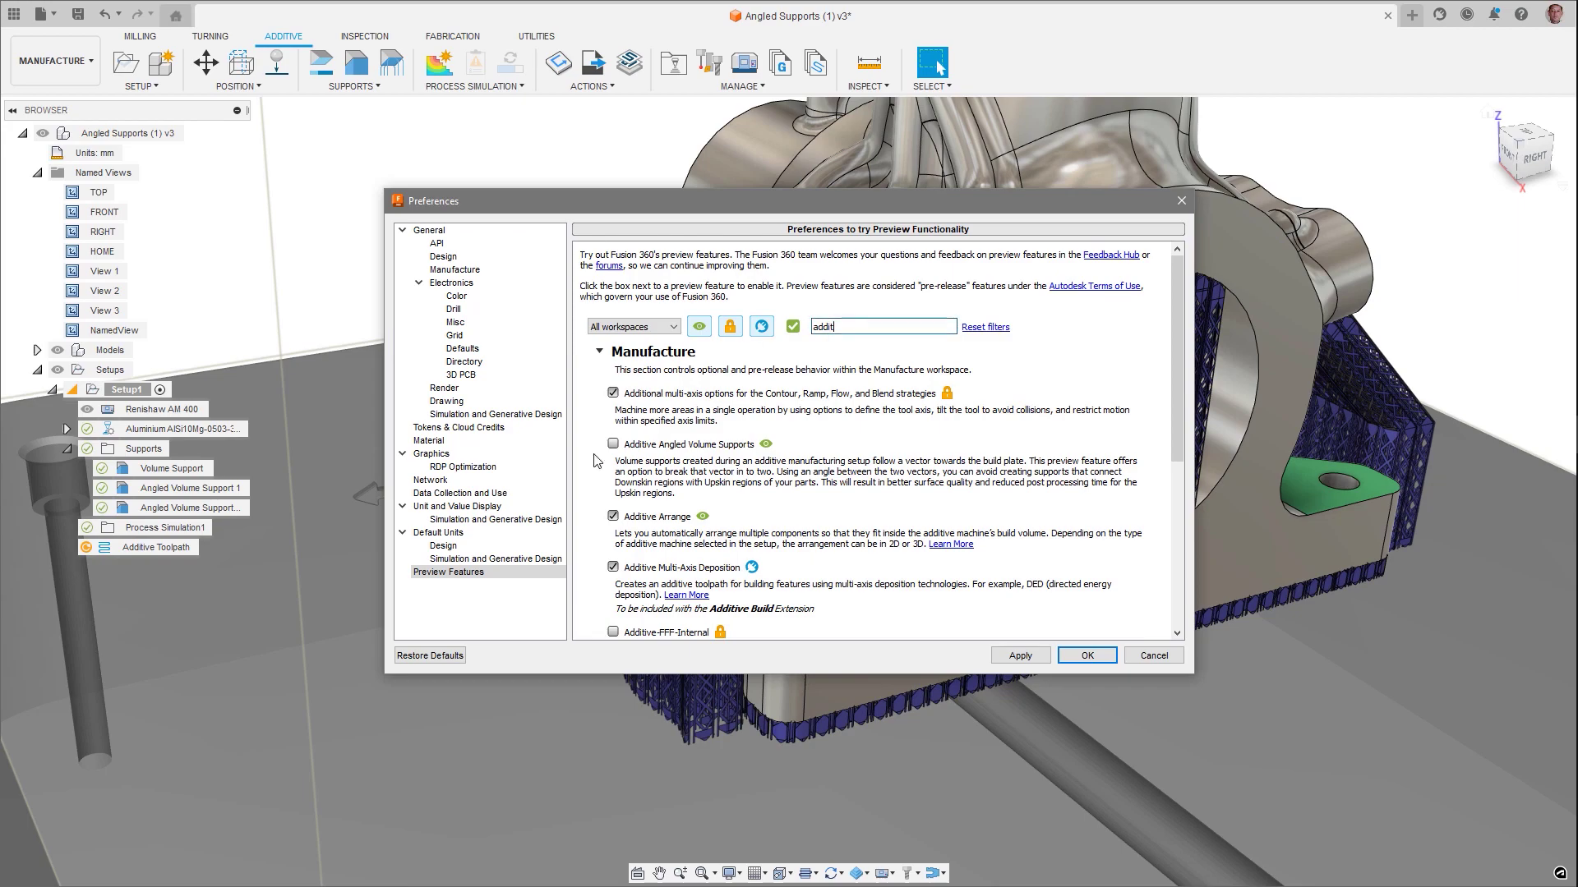
pyautogui.click(612, 443)
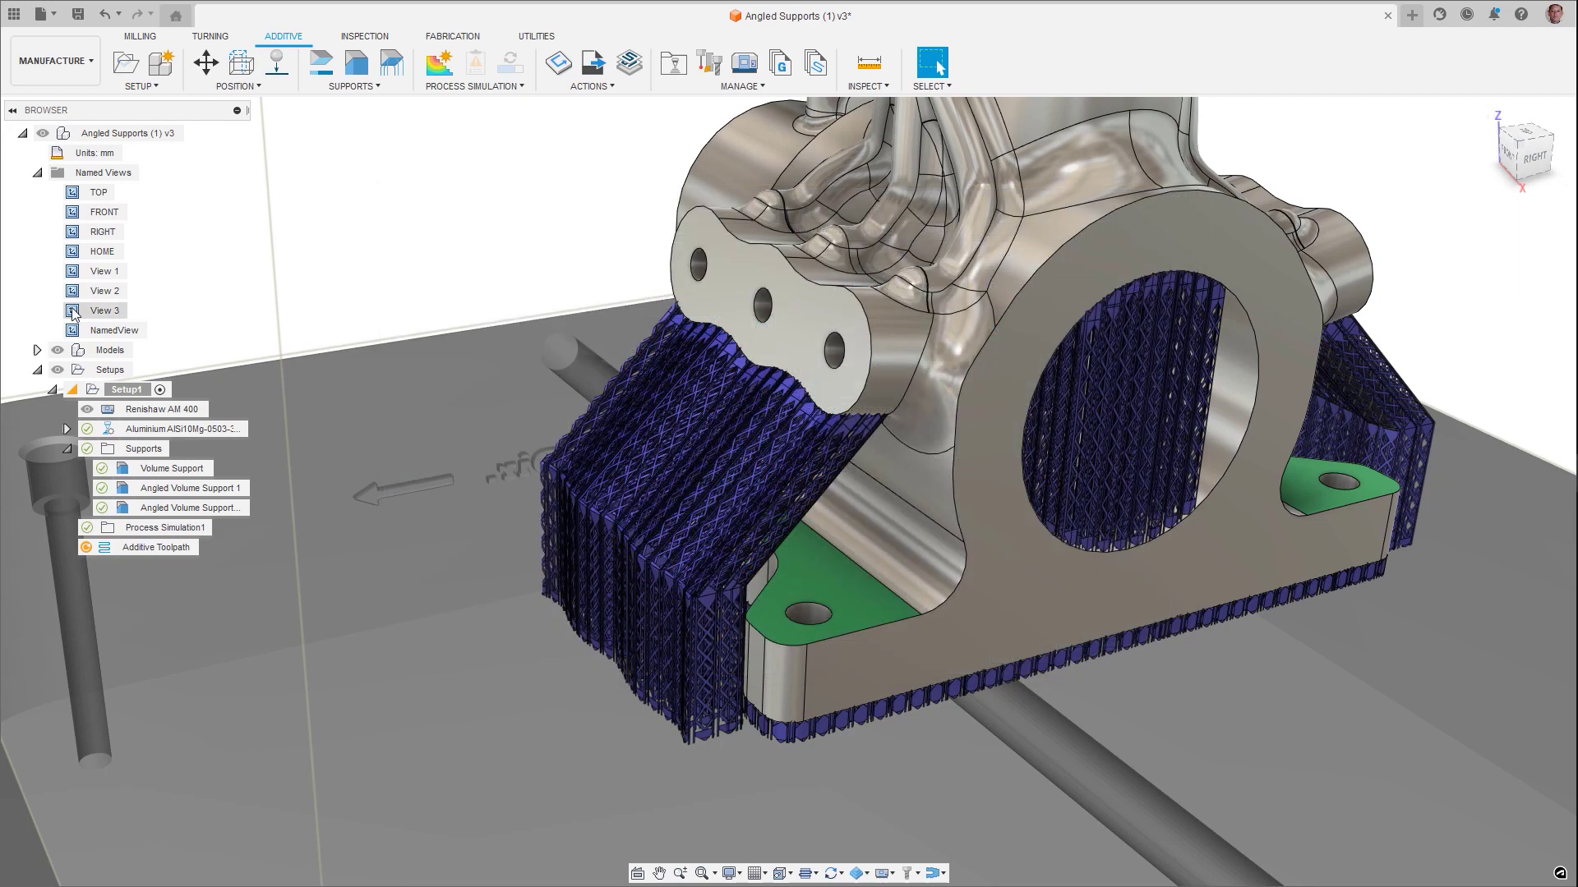
pyautogui.doubleClick(73, 311)
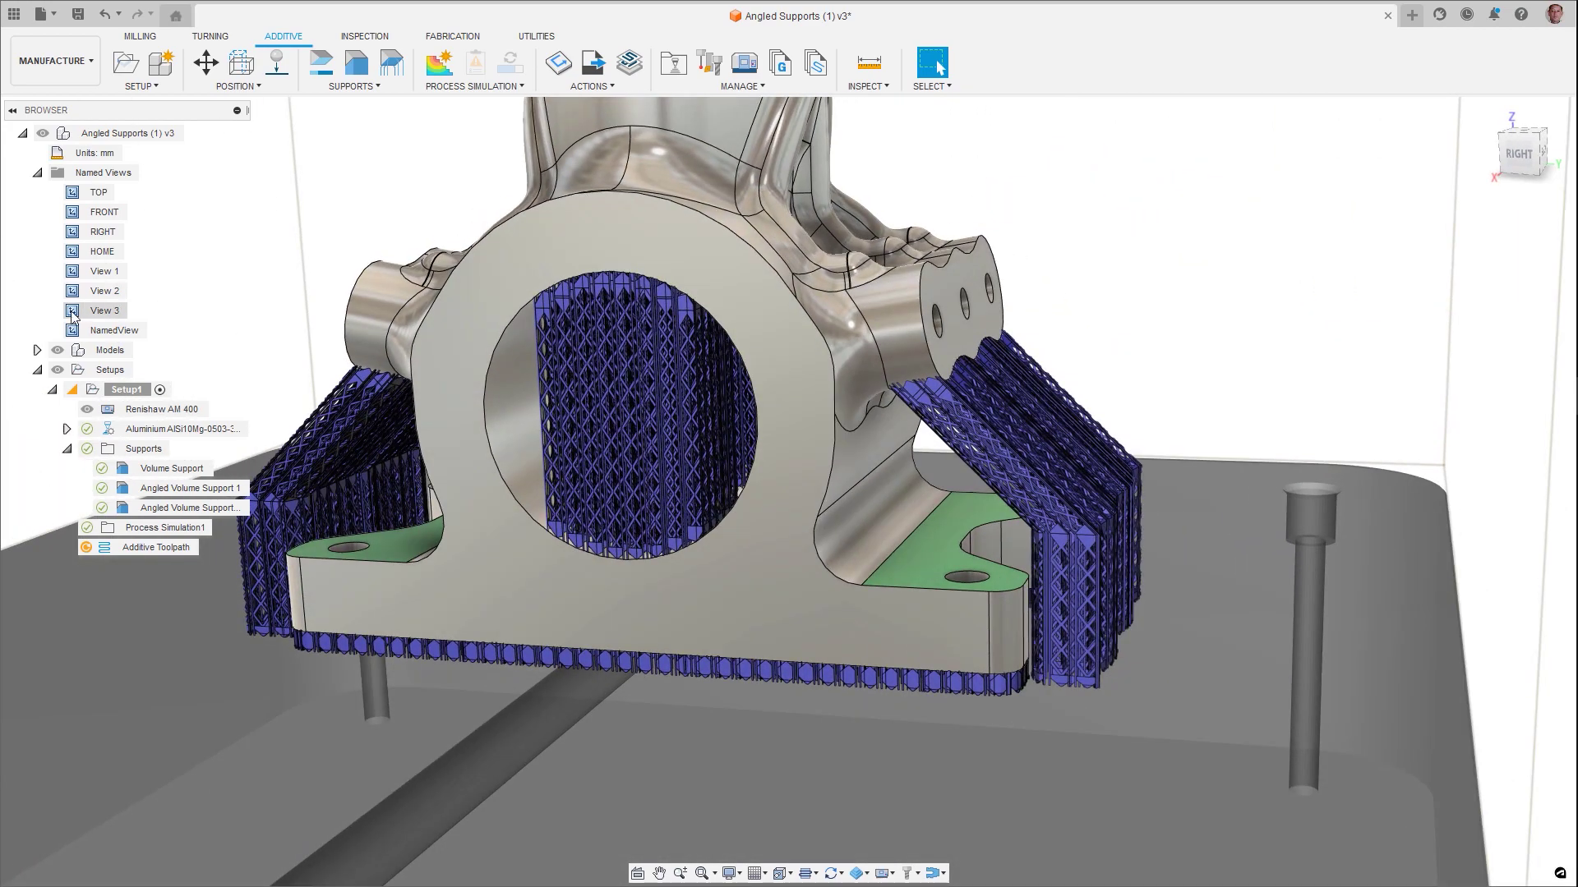
# Step: Move the support vector to X -25, Y -65 mm and tilt it below angle at 10 deg
pyautogui.doubleClick(73, 311)
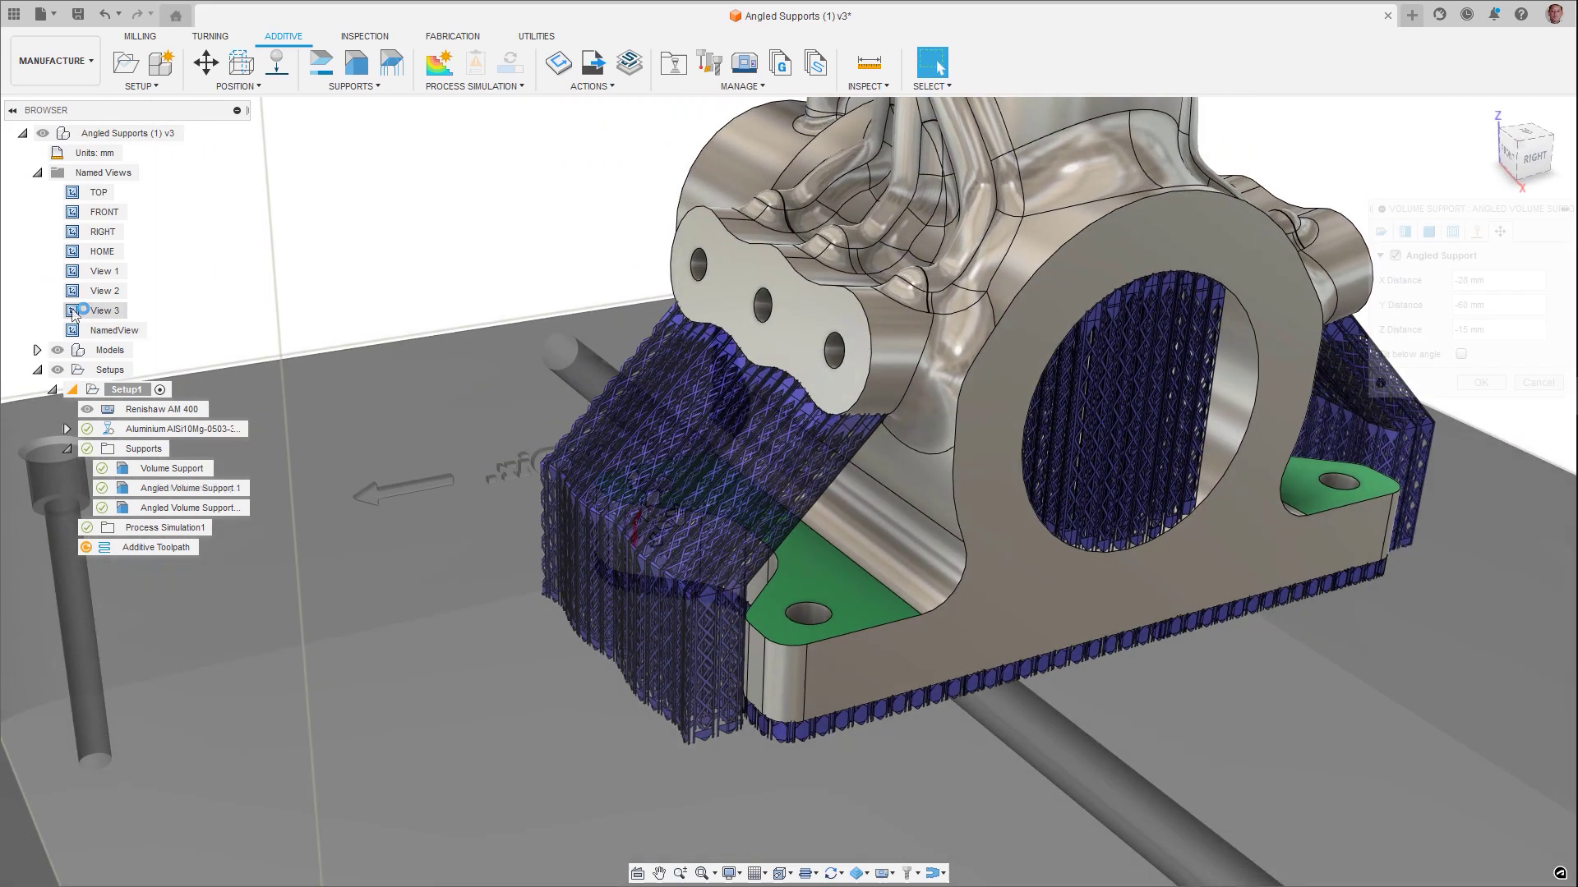
pyautogui.moveTo(665, 523); pyautogui.dragTo(610, 502)
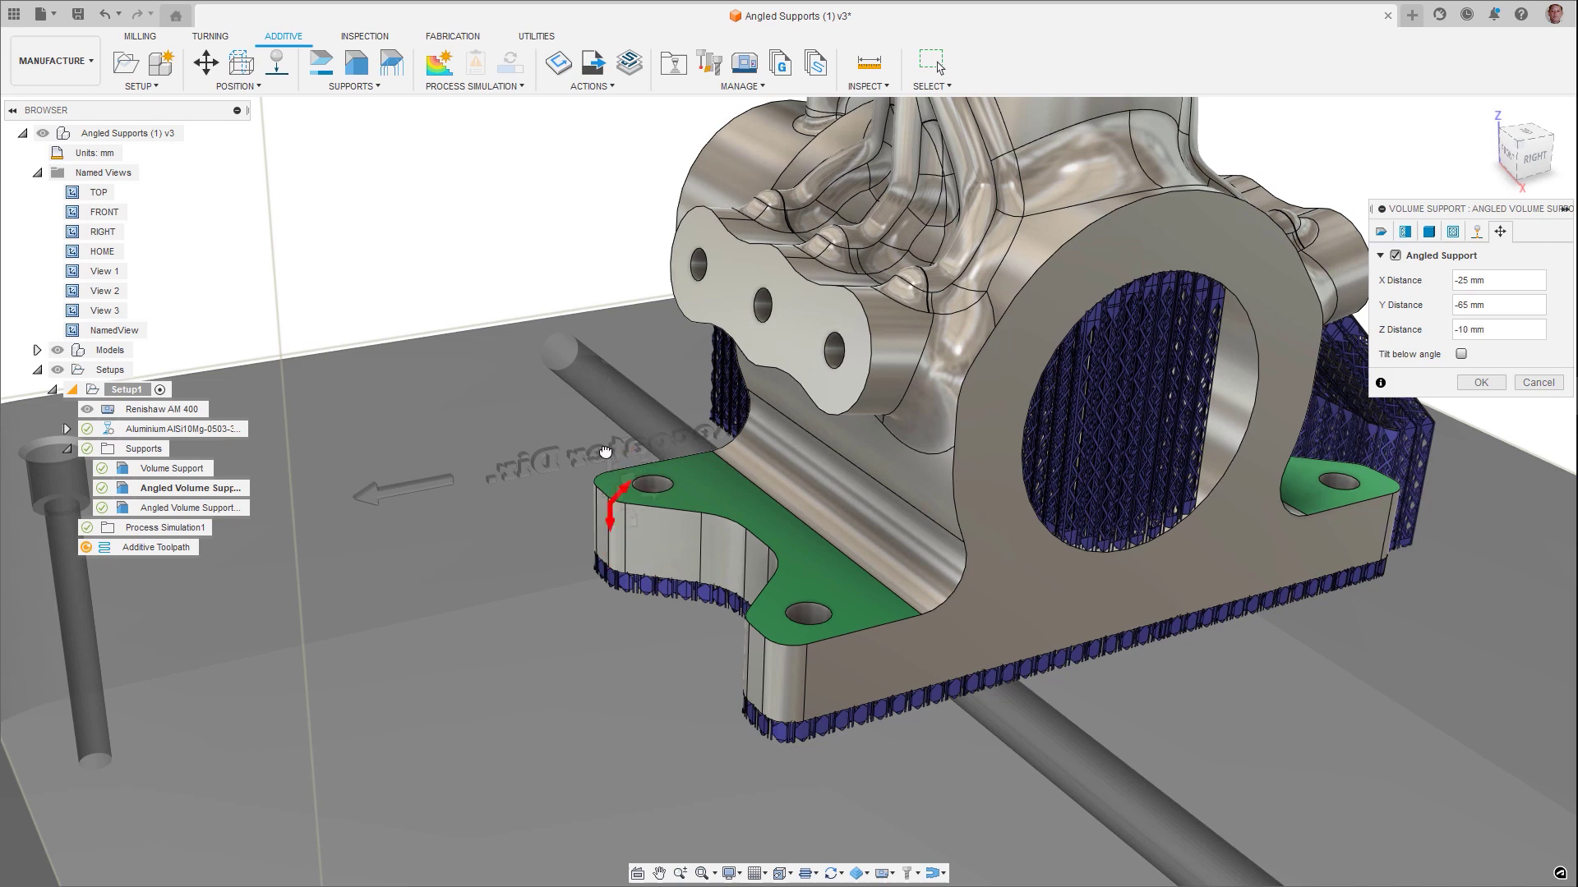
pyautogui.click(1461, 355)
pyautogui.moveTo(610, 422)
pyautogui.mouseDown()
pyautogui.moveTo(549, 464)
pyautogui.moveTo(639, 428)
pyautogui.mouseUp()
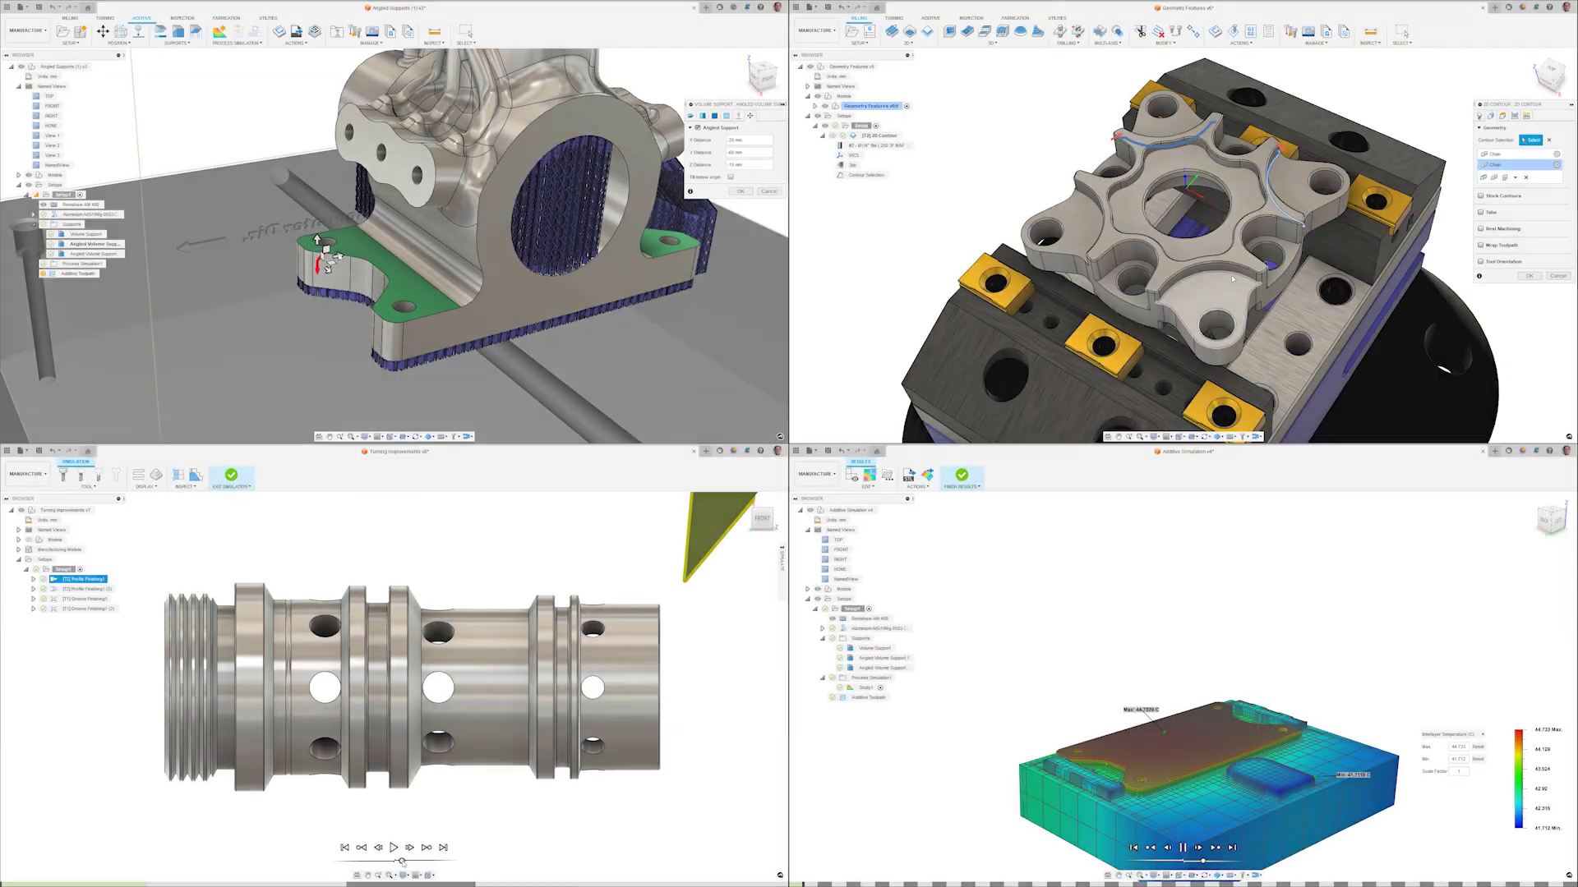